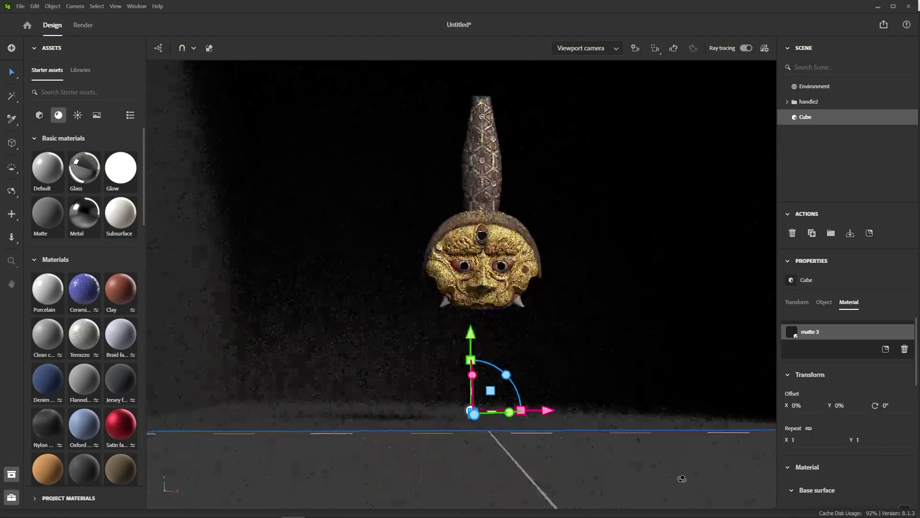
Step: Add a camera that frames the mask and the lower handle closely, and slightly increase its focal length
scroll(671, 476, up, 4)
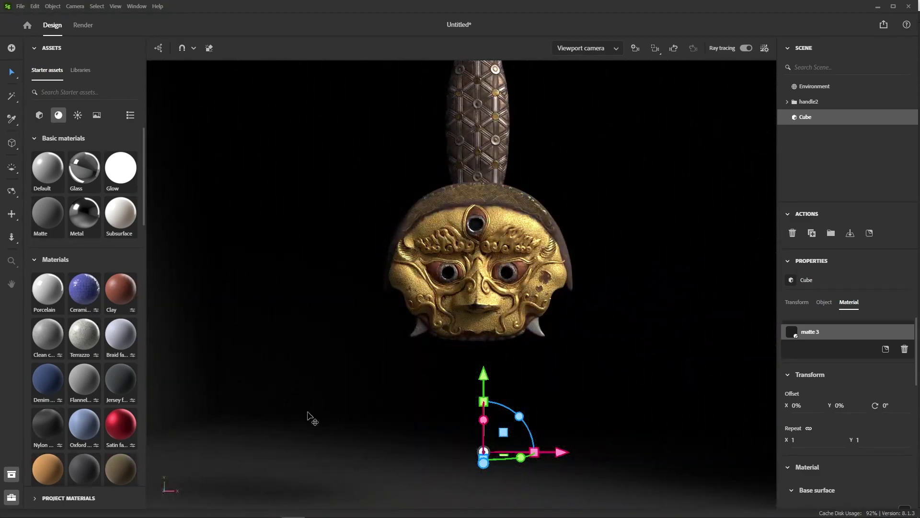
scroll(634, 270, up, 3)
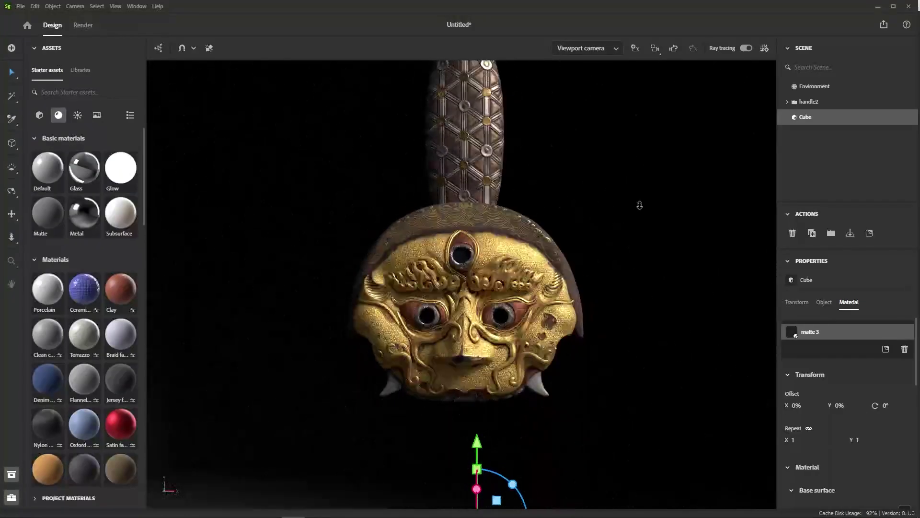
click(635, 48)
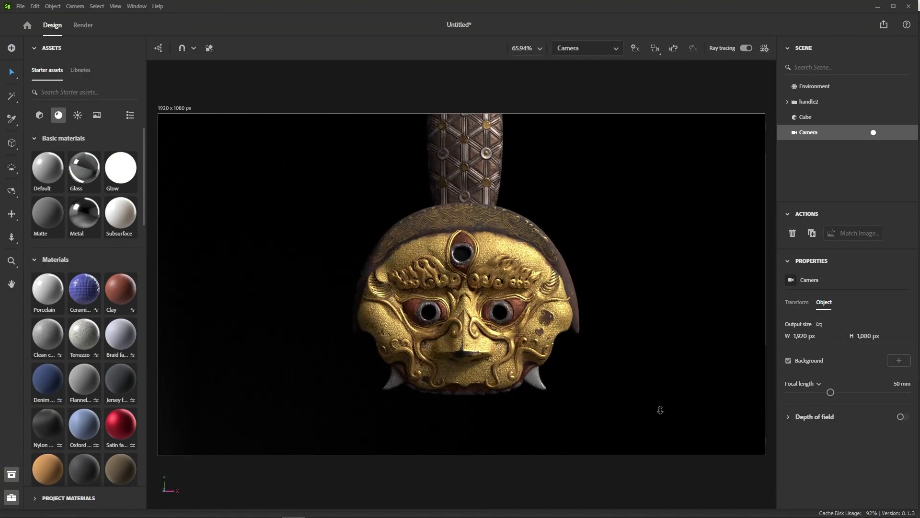
drag(829, 392, 839, 391)
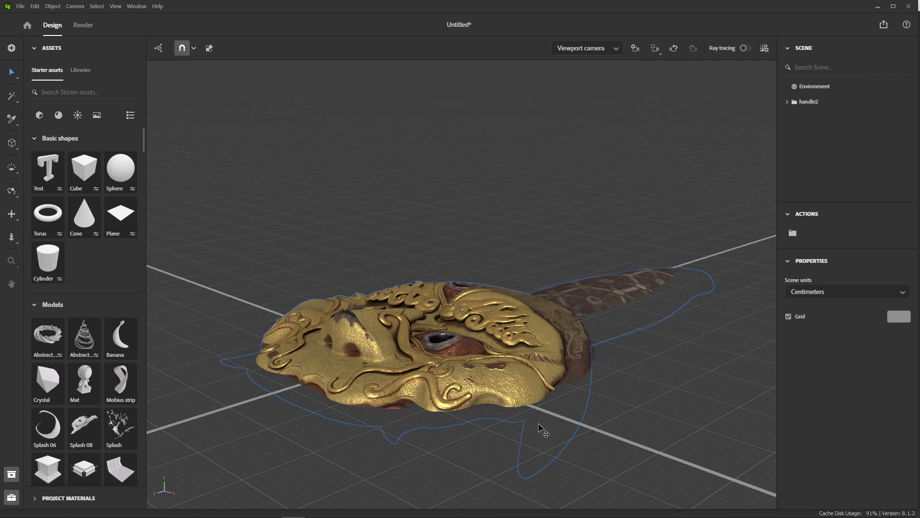
Step: Examine the mask model from above and check the parts contained in the handle2 group
right_drag(633, 407, 612, 433)
middle_drag(611, 433, 620, 338)
alt+drag(620, 339, 599, 350)
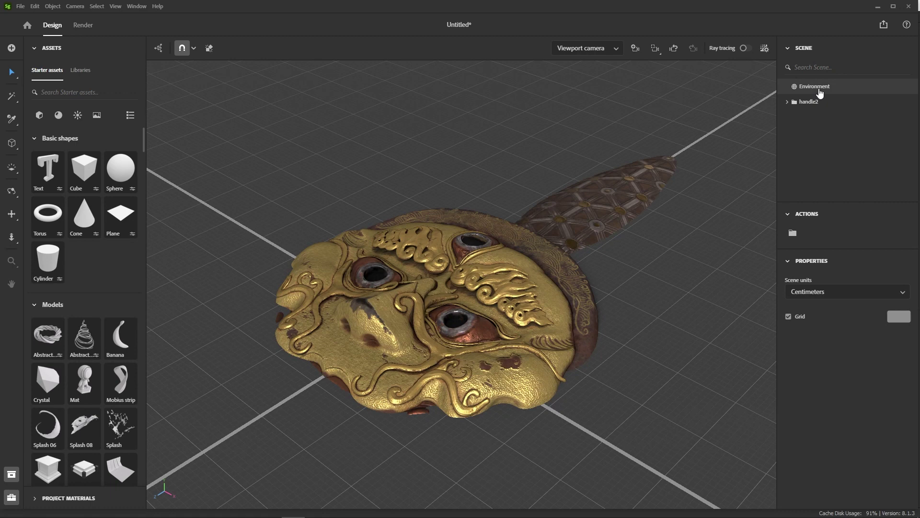
click(788, 102)
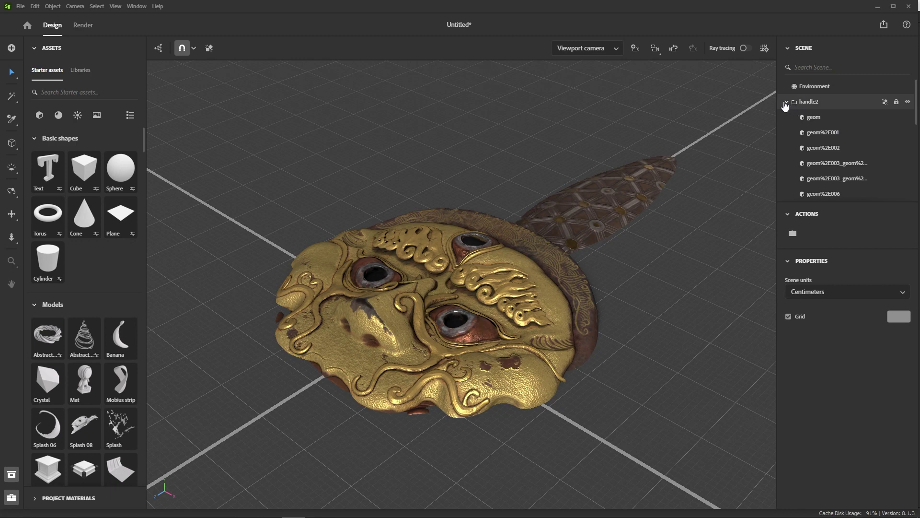
click(787, 102)
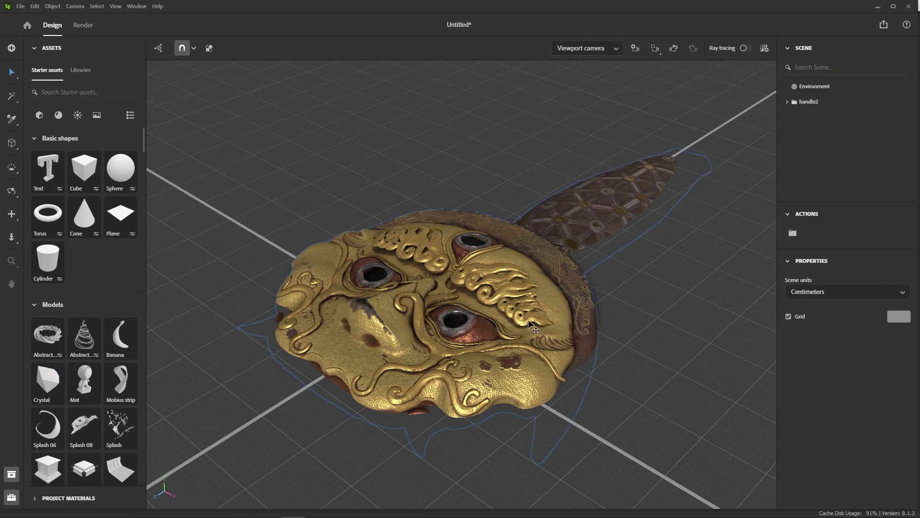
Step: Select the handle2 model and enable collision for it
click(508, 292)
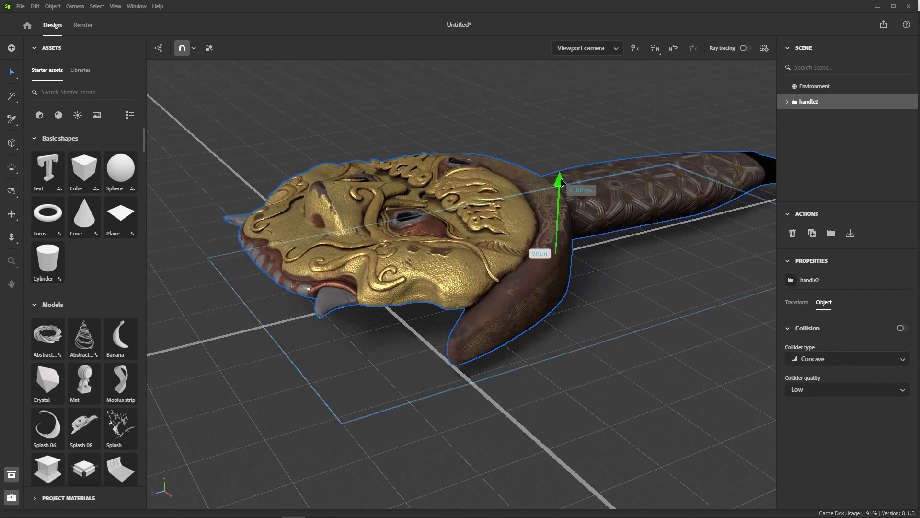
right_drag(591, 338, 548, 328)
scroll(548, 328, down, 2)
middle_drag(549, 330, 572, 324)
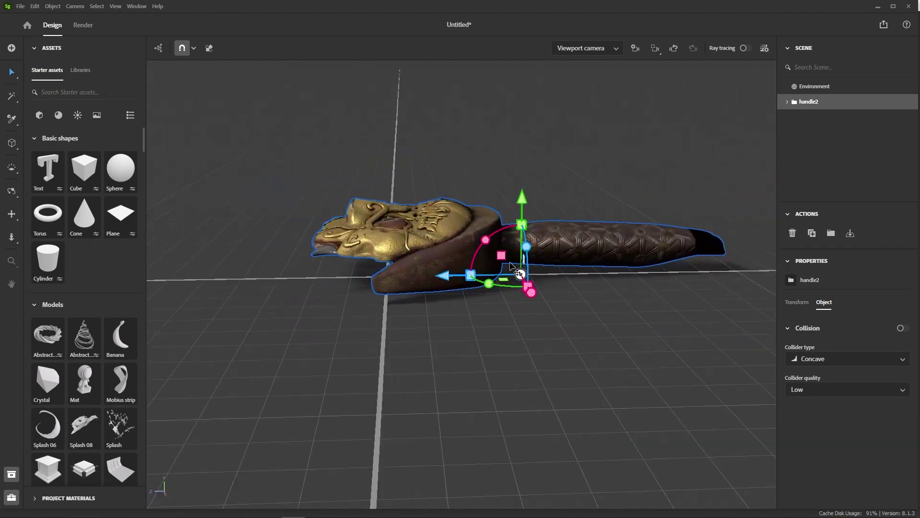
scroll(510, 263, up, 2)
middle_drag(510, 263, 531, 292)
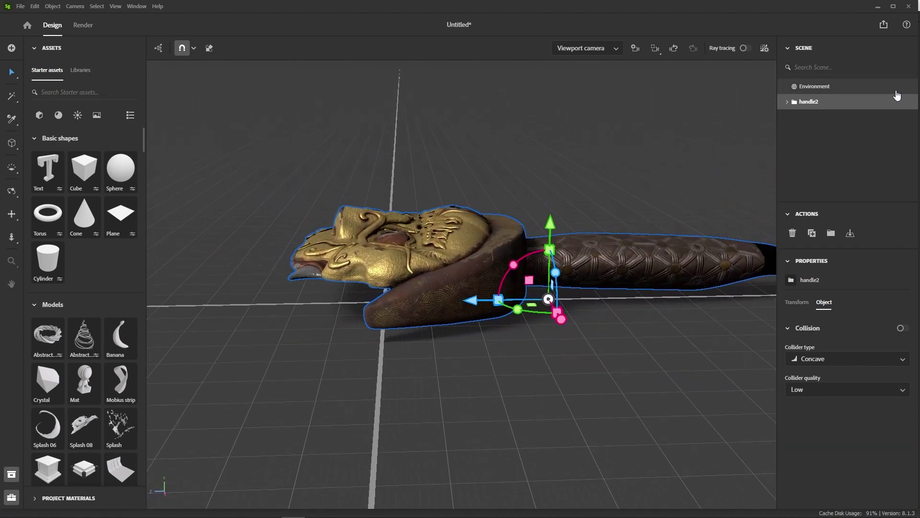
mouse_move(884, 107)
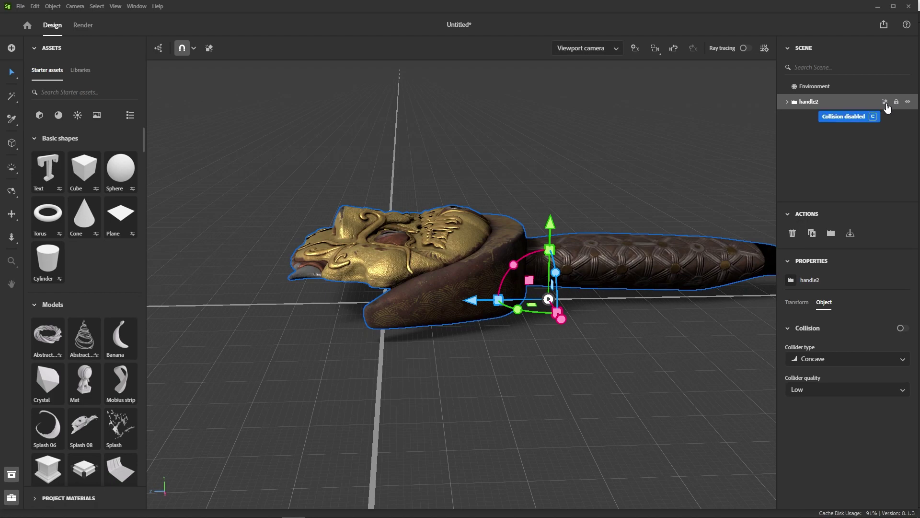
click(886, 102)
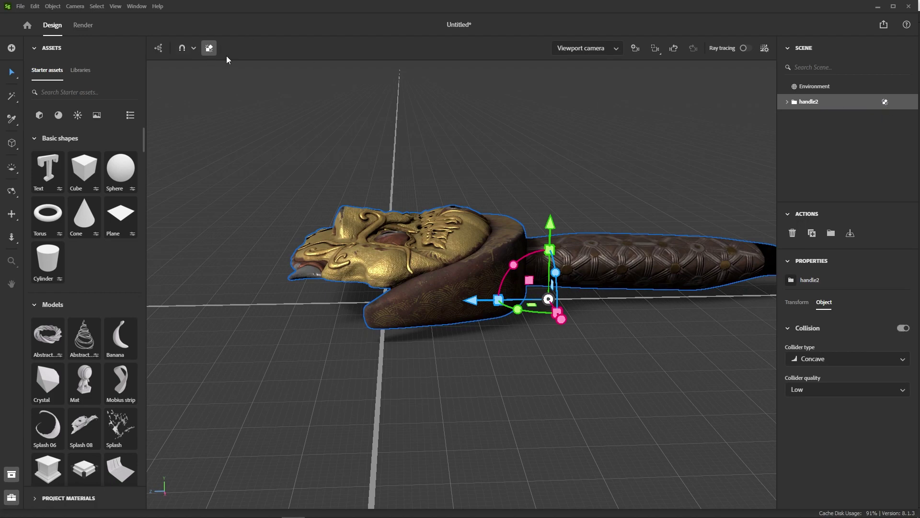
Step: Move the handle2 model up and back down against the ground to test its collision behavior
drag(551, 220, 528, 182)
drag(512, 236, 403, 343)
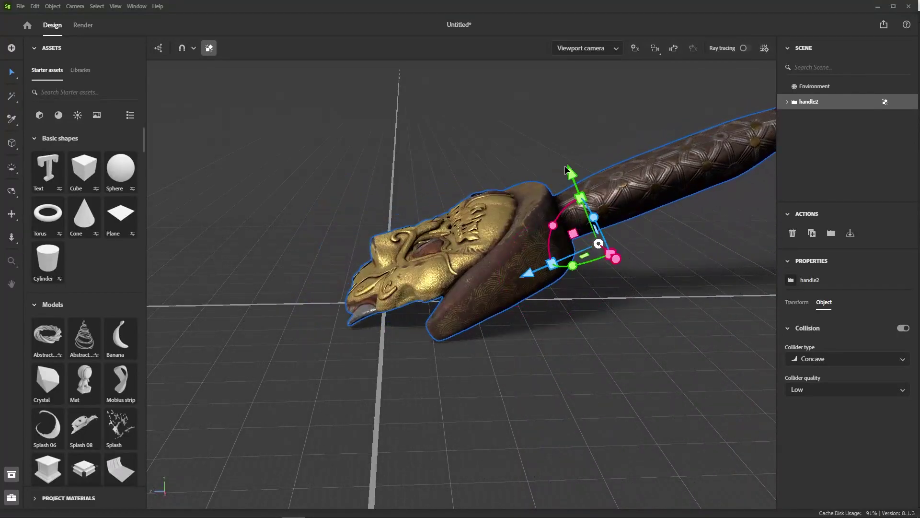
drag(569, 171, 588, 315)
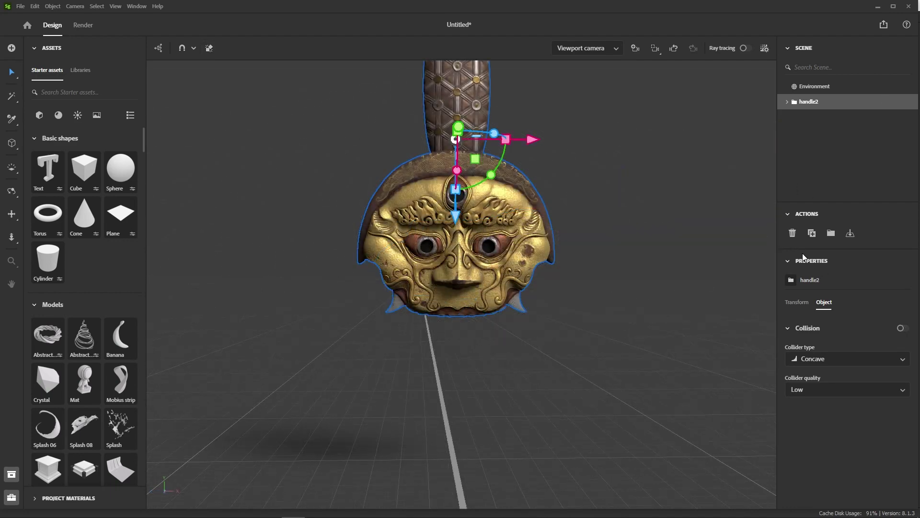
Step: Switch the environment's ground plane off and back on
click(809, 89)
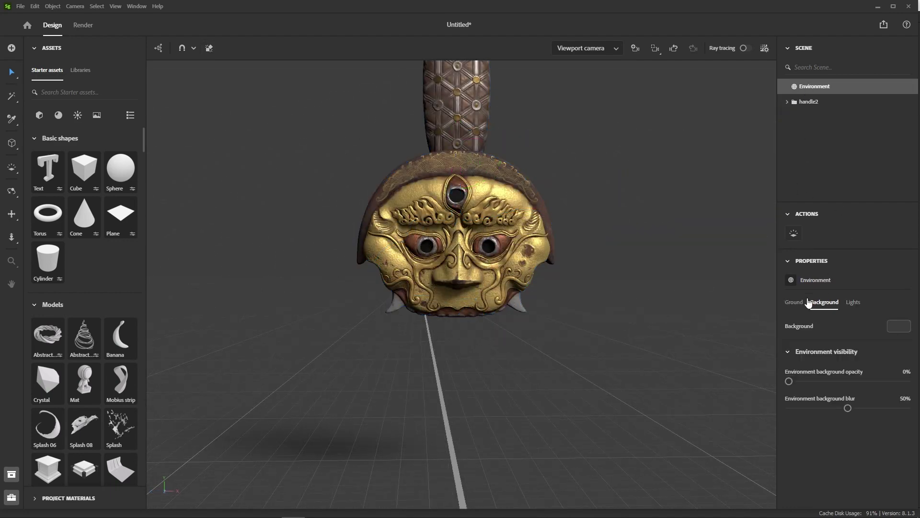
click(792, 304)
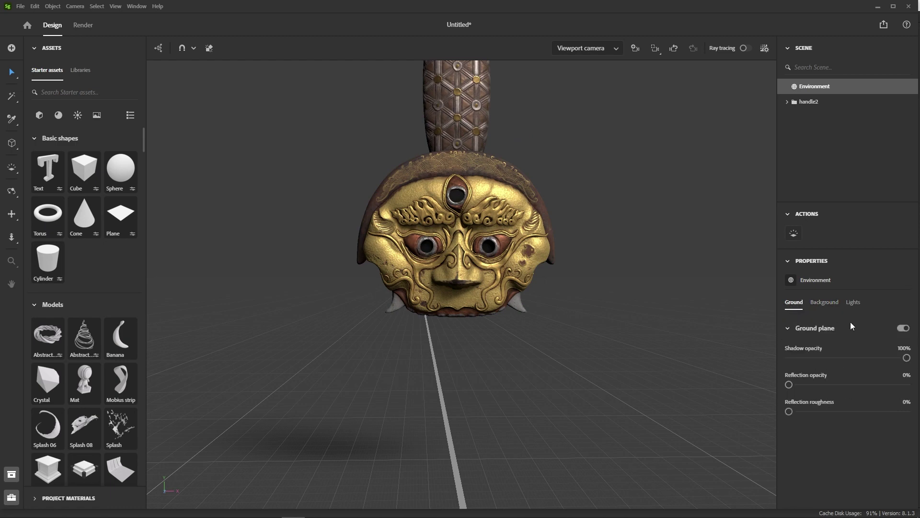
click(904, 329)
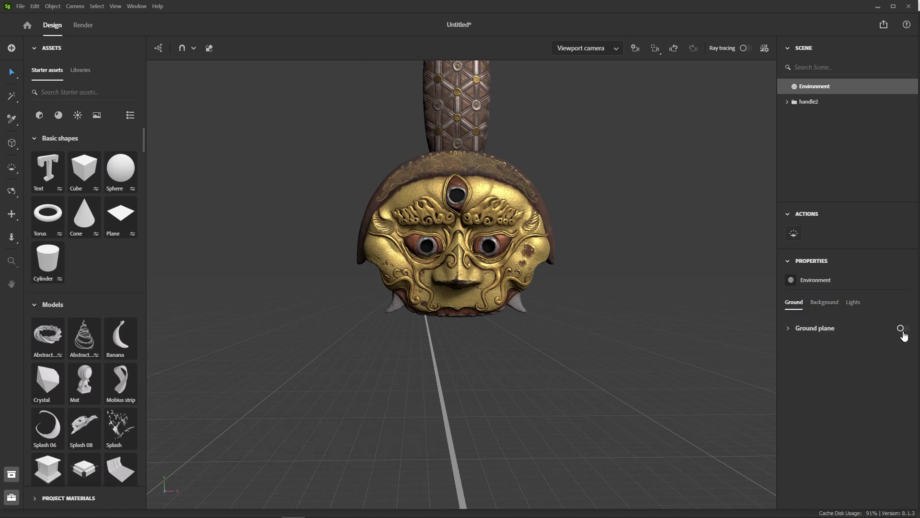
click(899, 327)
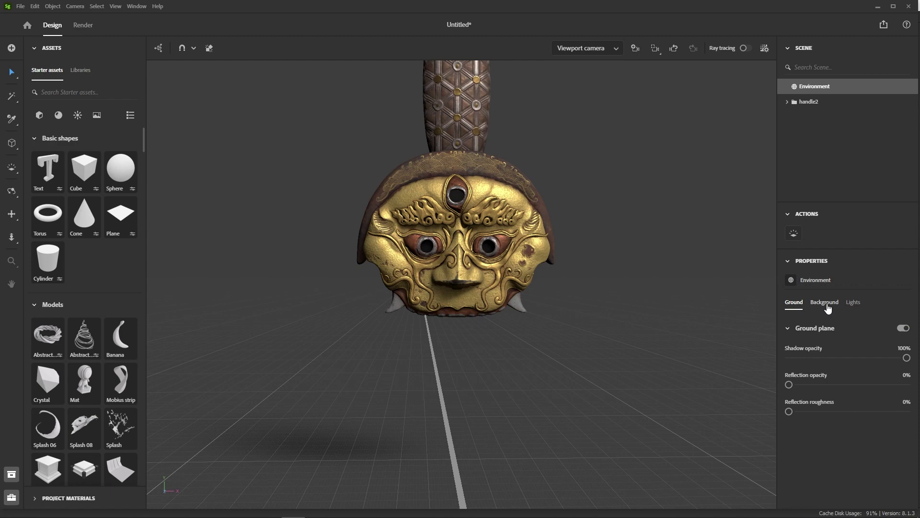
Step: Set the environment background color to dark gray, RGB 23, 23, 23
click(827, 304)
click(899, 326)
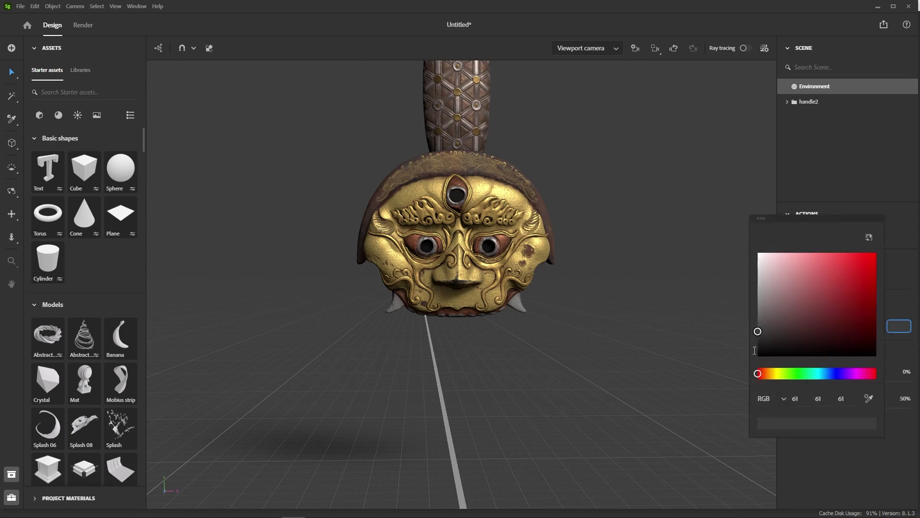
click(760, 343)
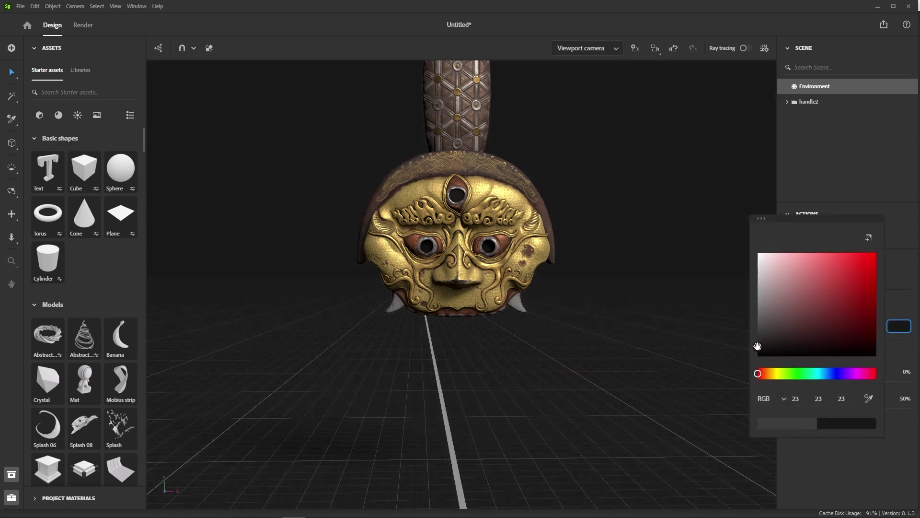
right_drag(610, 382, 591, 379)
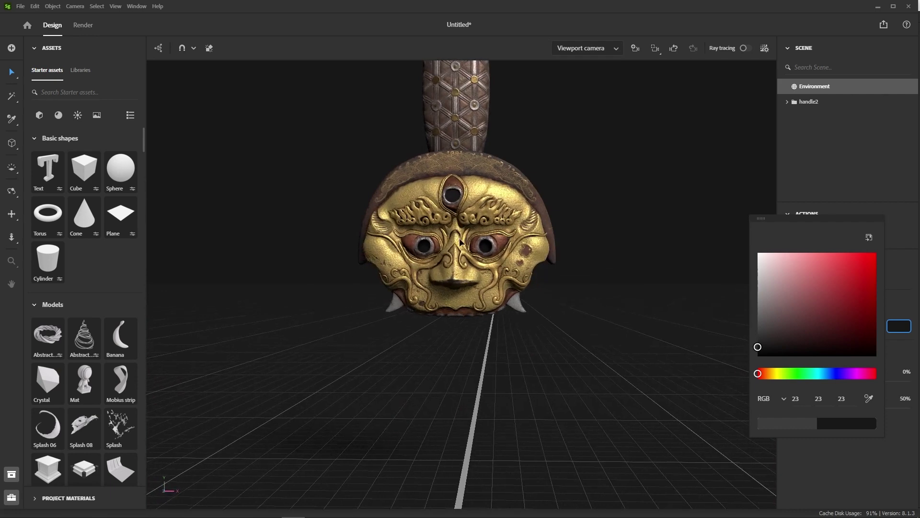
Step: Hide the viewport grid
click(97, 6)
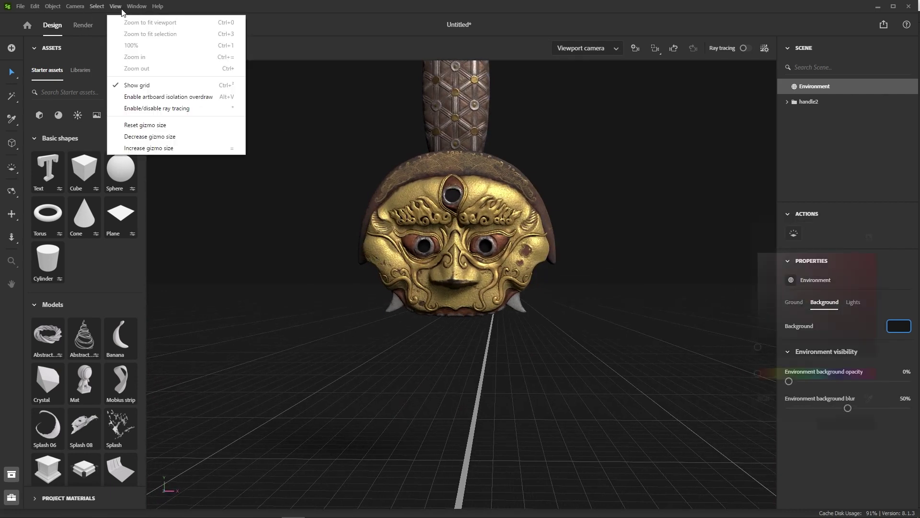
click(123, 90)
middle_drag(433, 300, 450, 354)
right_drag(451, 354, 455, 274)
Step: Raise the handle2 model slightly along its local Z axis
click(455, 227)
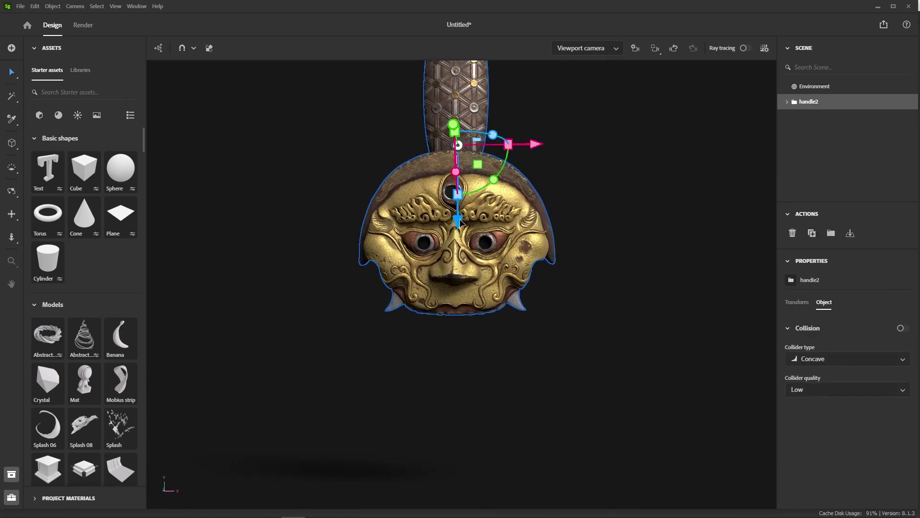
drag(458, 220, 478, 211)
mouse_move(555, 325)
right_down()
mouse_move(590, 321)
mouse_move(567, 323)
right_up()
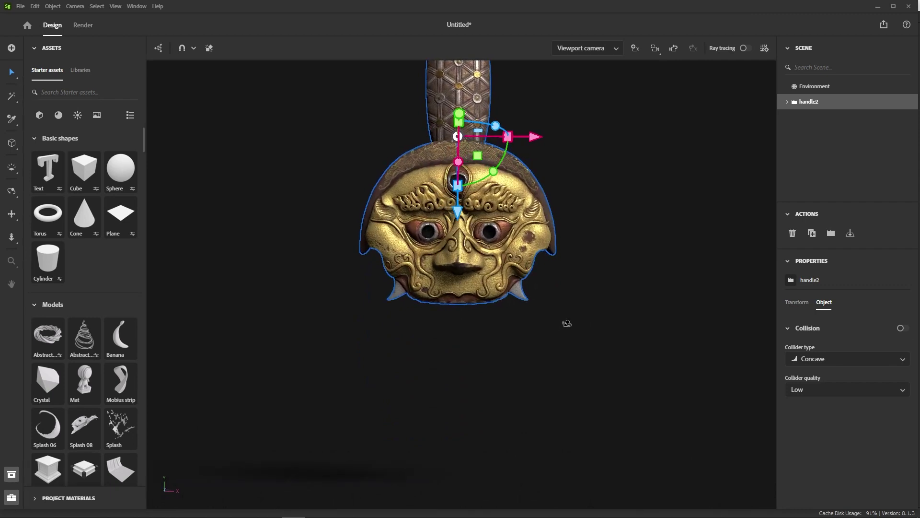
middle_drag(567, 323, 568, 327)
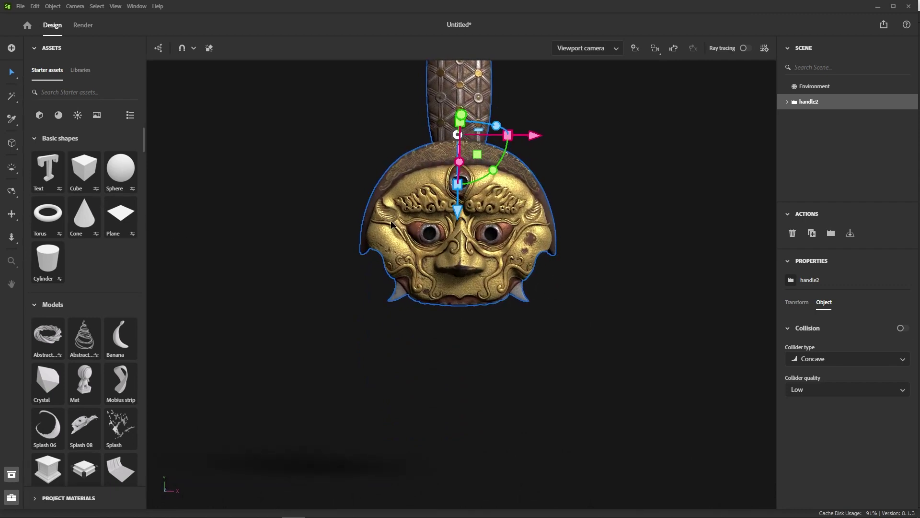
scroll(534, 258, down, 5)
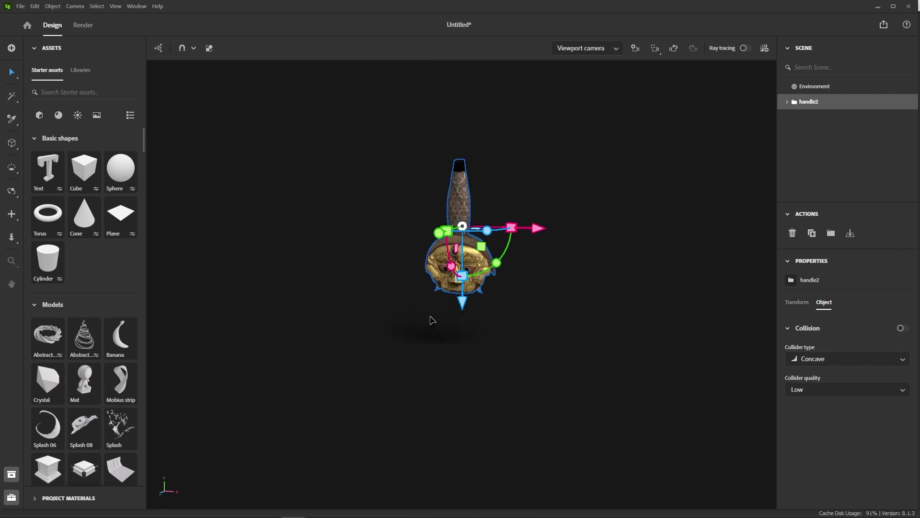
scroll(432, 321, up, 3)
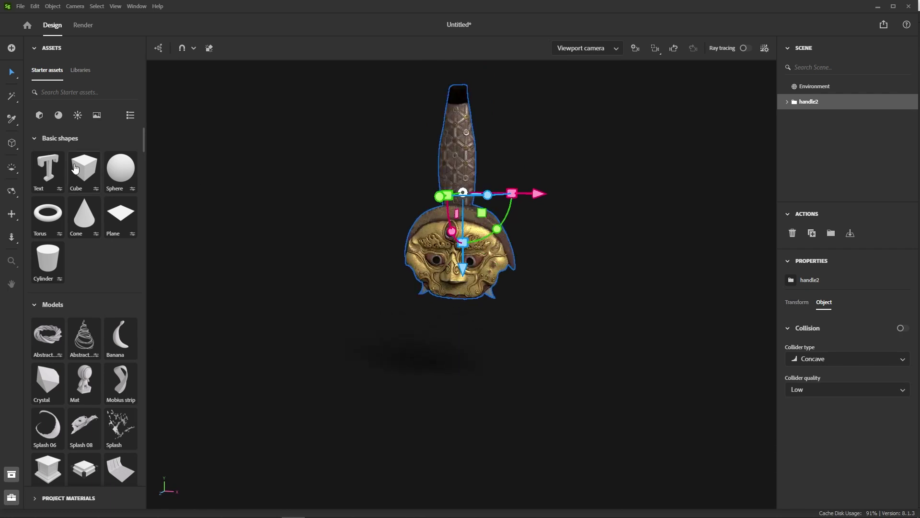
Step: Add a basic cube to the scene on the ground below the mask and select it
drag(76, 168, 434, 453)
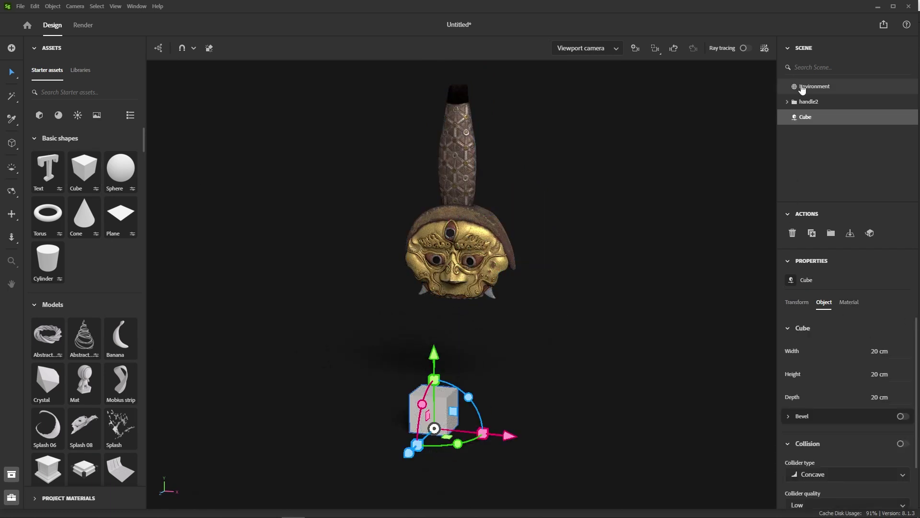
click(814, 87)
middle_drag(344, 296, 352, 258)
click(449, 370)
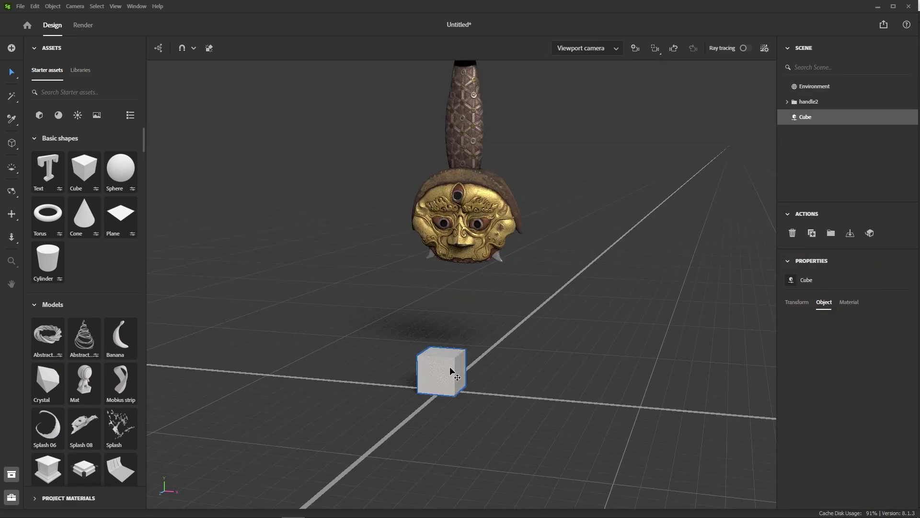
Step: Scale the cube uniformly to 20
middle_drag(449, 370, 477, 324)
right_drag(476, 324, 484, 345)
click(796, 302)
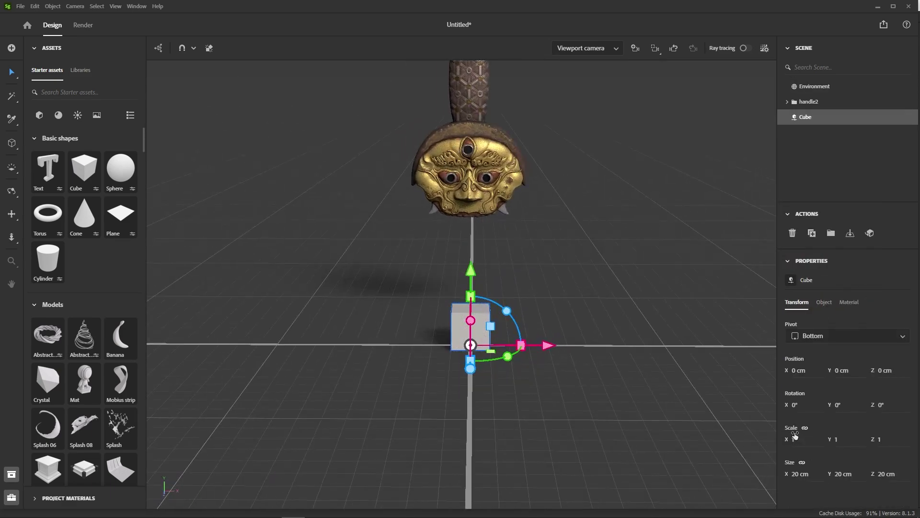
text(20)
key(Return)
scroll(509, 369, down, 6)
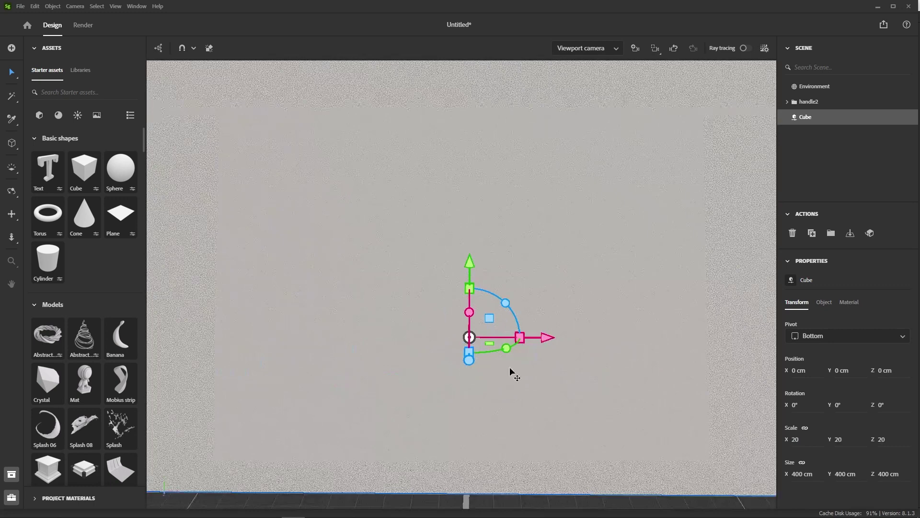
Step: Convert the enlarged parametric cube to a standard mesh
right_drag(509, 370, 493, 353)
scroll(525, 235, up, 2)
middle_drag(525, 238, 557, 333)
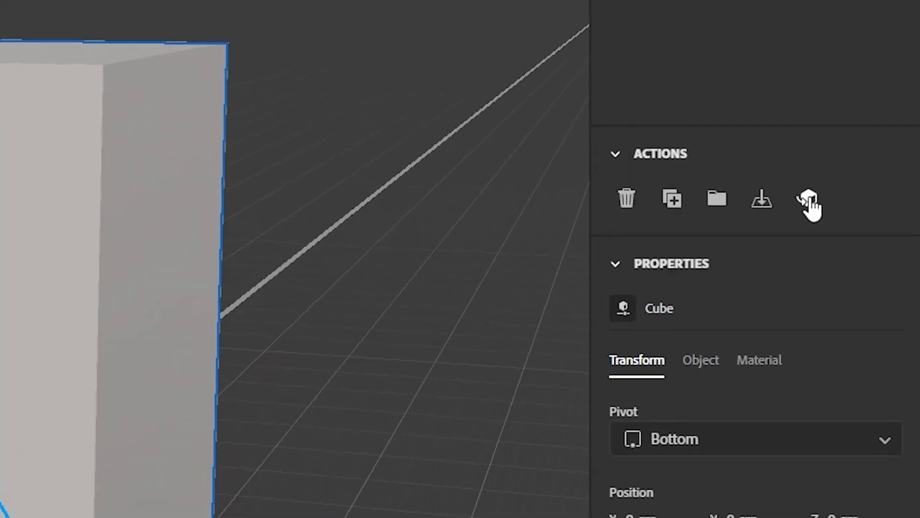
click(809, 203)
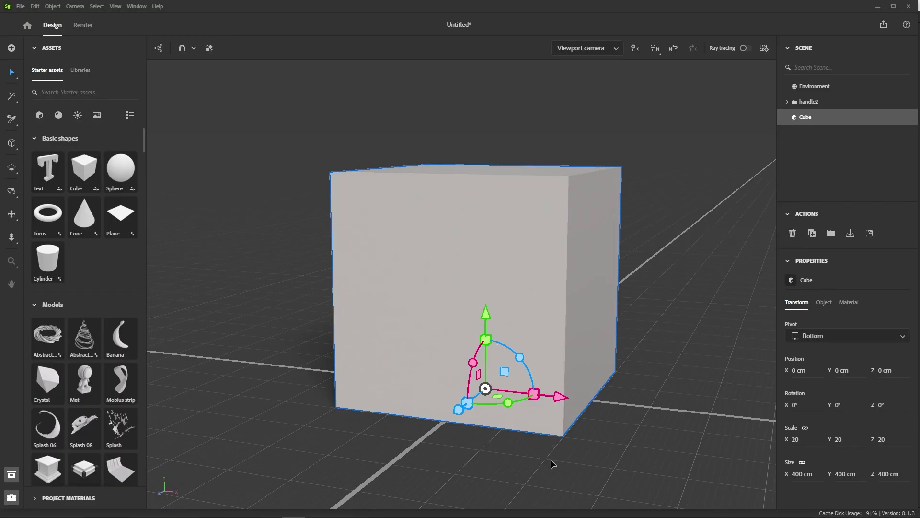
Step: Delete the front face of the enlarged cube to open it up as a room around the mask
click(553, 464)
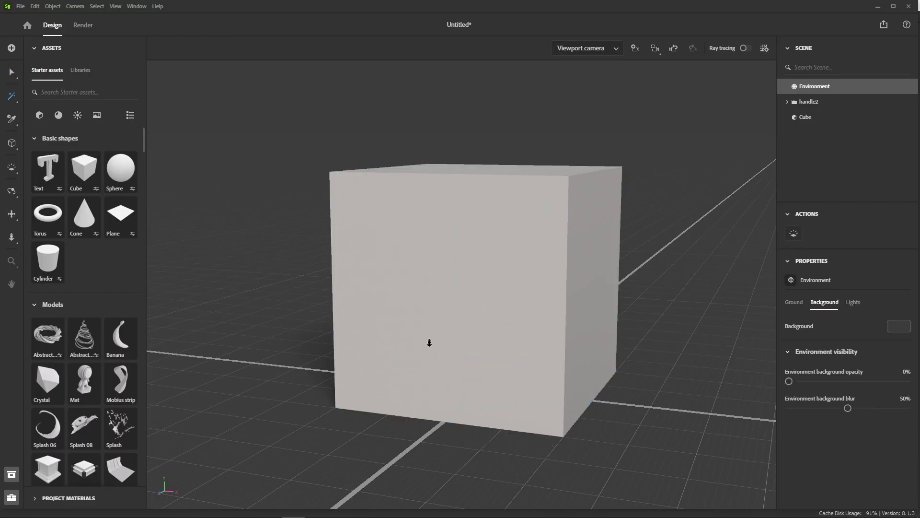
click(12, 97)
click(501, 290)
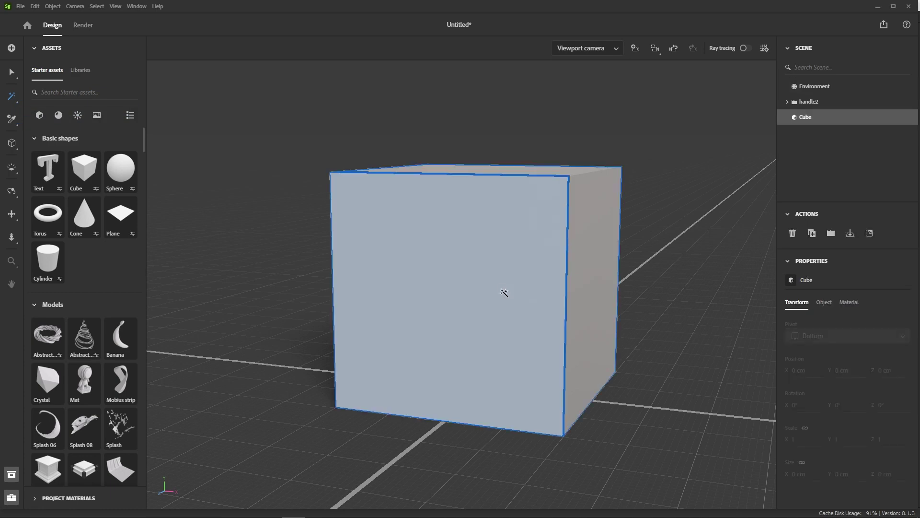
key(Delete)
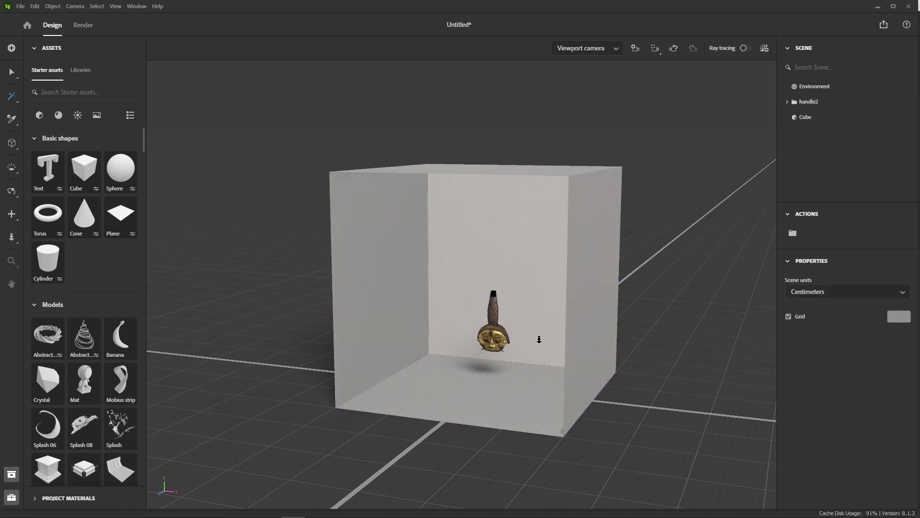
key(v)
Step: Apply the Matte material to the cube and set its base color to dark gray, RGB 33, 33, 33
right_drag(444, 438, 528, 425)
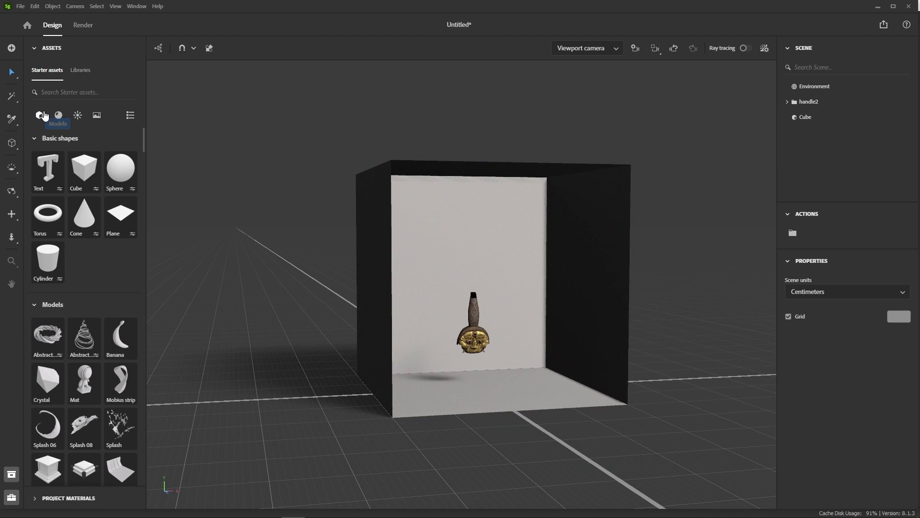
click(58, 115)
drag(48, 215, 480, 216)
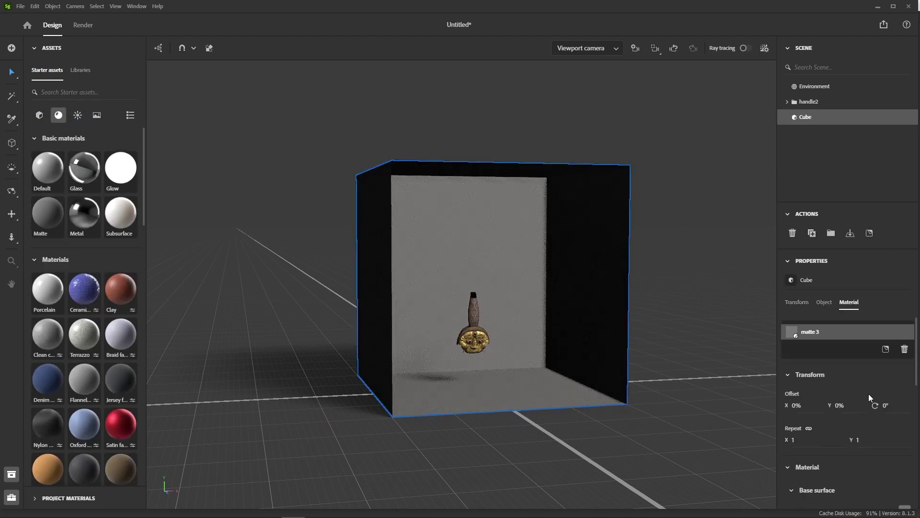
scroll(871, 398, down, 5)
click(904, 366)
drag(771, 356, 760, 389)
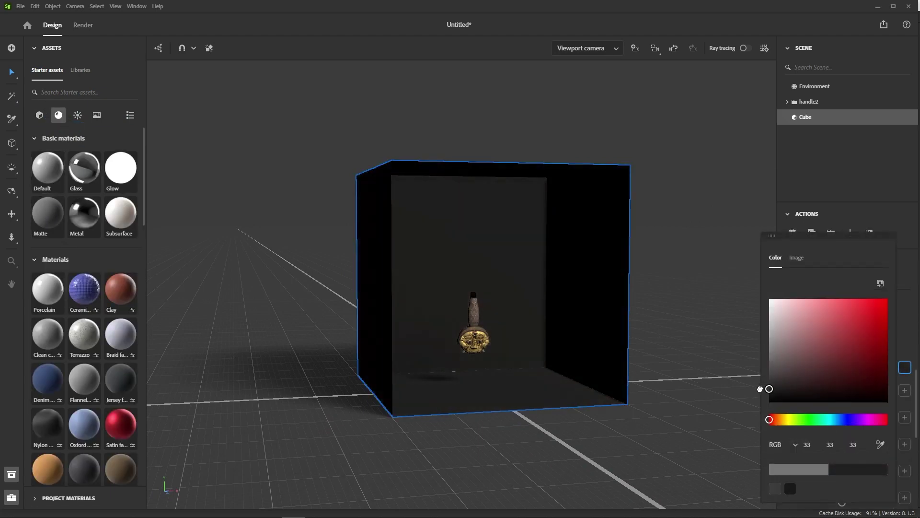
click(737, 396)
Step: Frame the mask from the front inside the dark cube and turn on ray tracing
right_drag(554, 431, 507, 431)
scroll(503, 355, up, 5)
right_drag(503, 355, 579, 420)
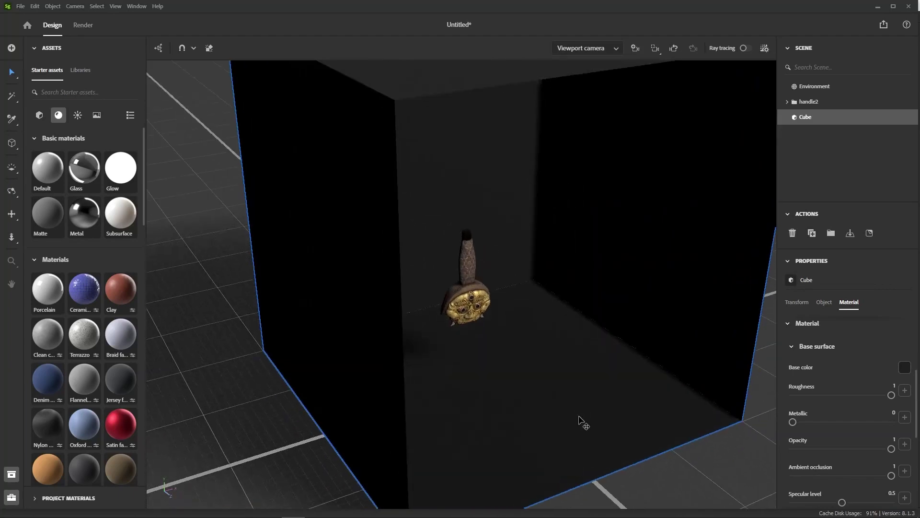
click(541, 430)
drag(530, 422, 447, 345)
right_drag(447, 345, 388, 298)
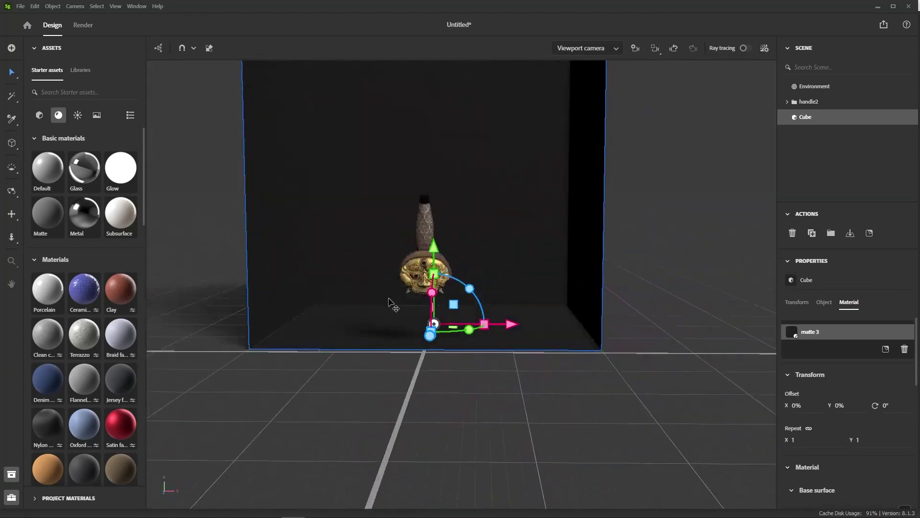
scroll(389, 302, up, 5)
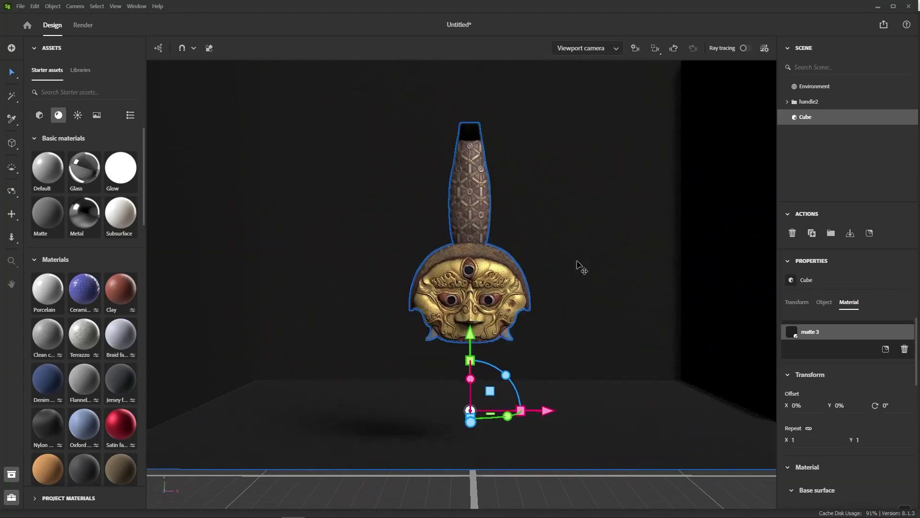
click(748, 49)
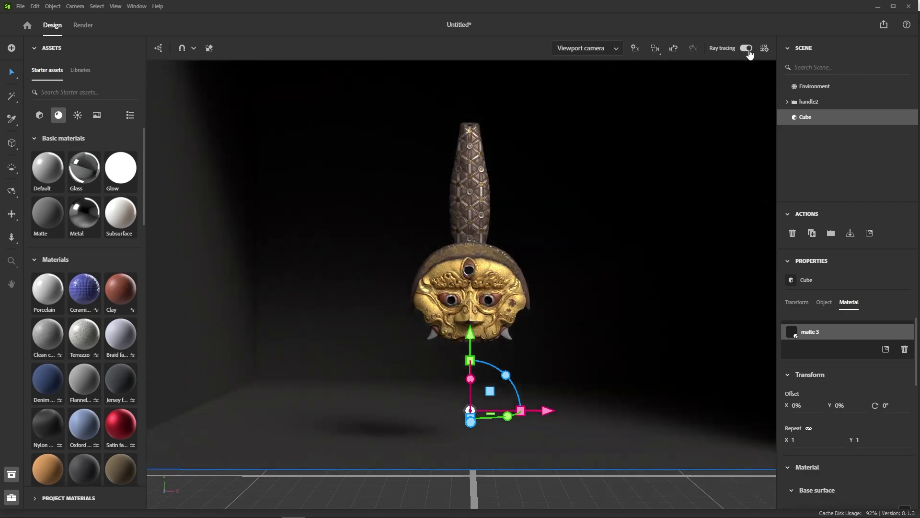
Step: Rotate the environment lighting around the mask to darken the room behind it
scroll(678, 476, up, 4)
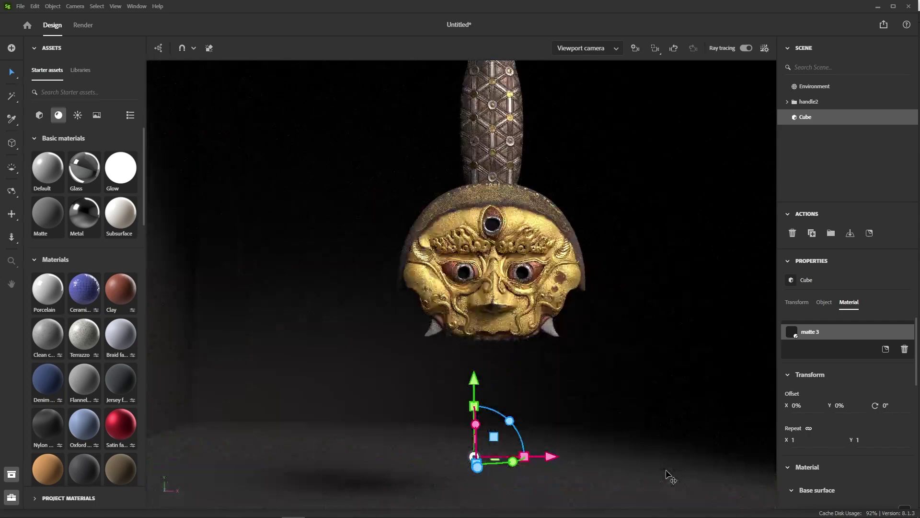
right_drag(639, 474, 705, 481)
mouse_move(632, 480)
shift+right_down()
mouse_move(694, 484)
mouse_move(640, 479)
shift+right_up()
mouse_move(643, 481)
mouse_down()
mouse_move(625, 479)
mouse_move(704, 474)
mouse_move(769, 453)
mouse_up()
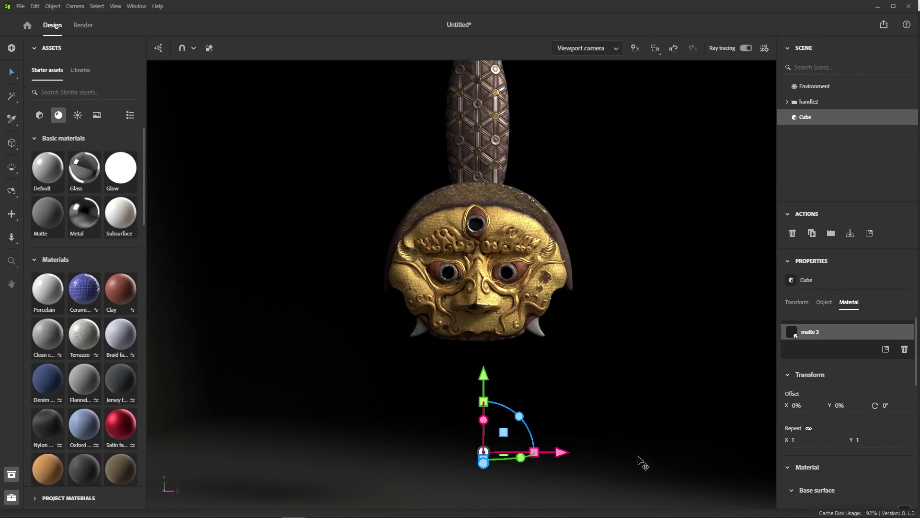
Step: Create a camera from a close frontal view of the mask, set its focal length to 58 mm and tighten the framing
mouse_move(658, 218)
middle_down()
mouse_move(652, 263)
mouse_move(621, 269)
middle_up()
scroll(639, 271, up, 2)
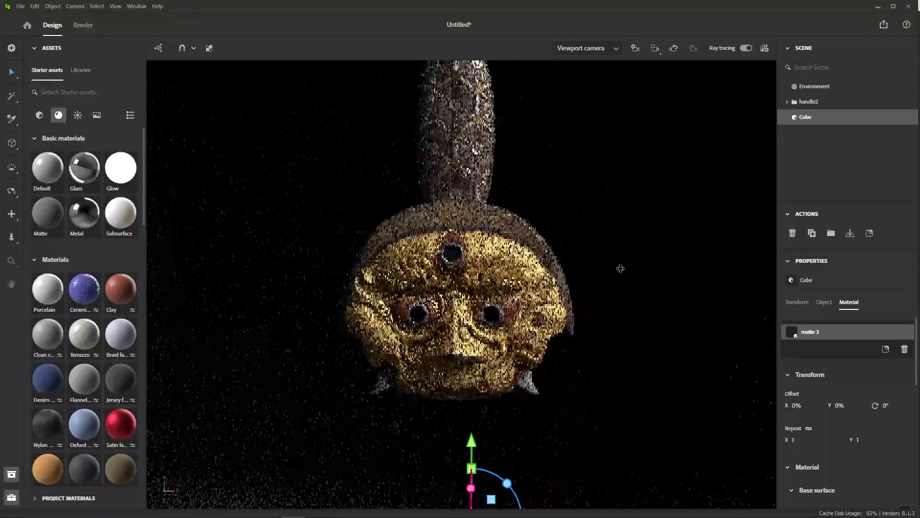
click(636, 49)
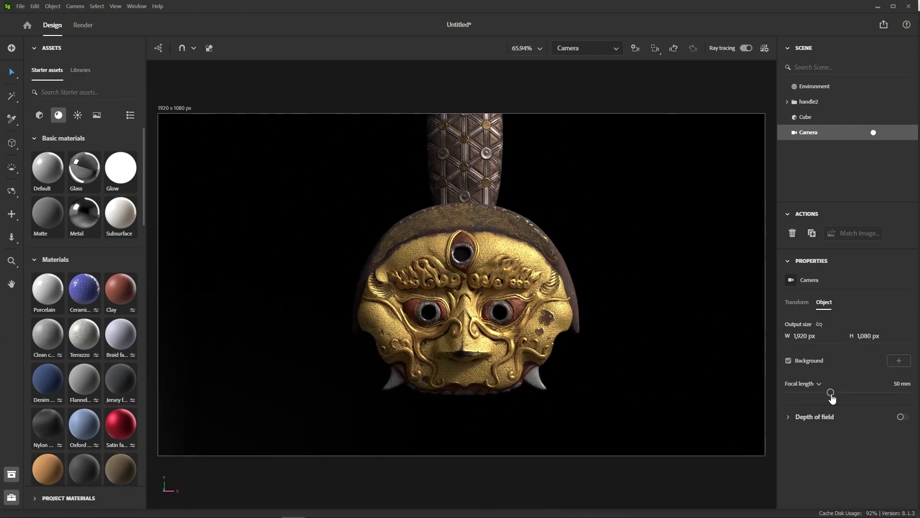
drag(831, 392, 839, 392)
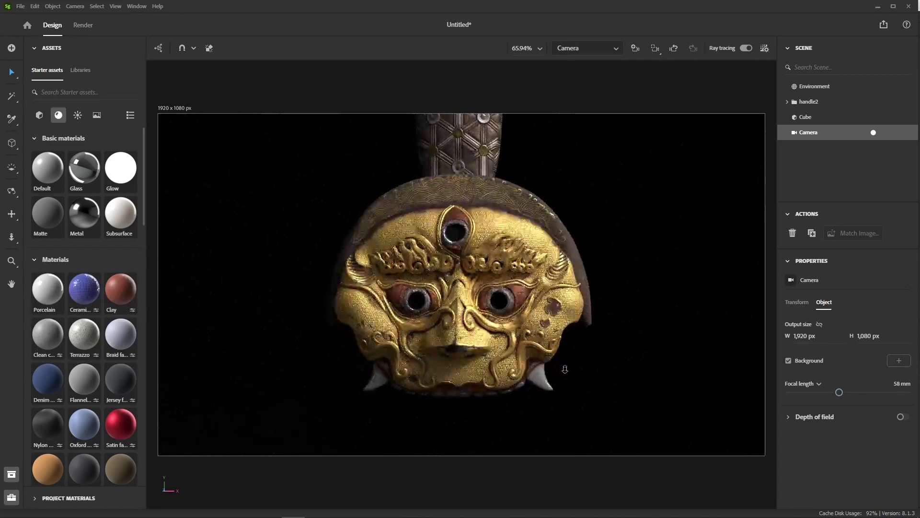
scroll(565, 369, up, 2)
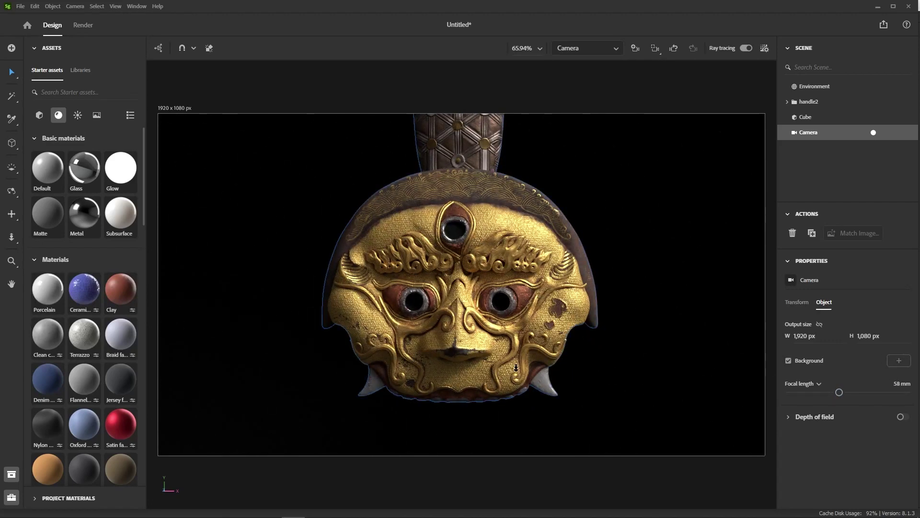
Step: Apply the Tomoco studio environment light and rotate the lighting to brighten the mask's golden face
click(78, 115)
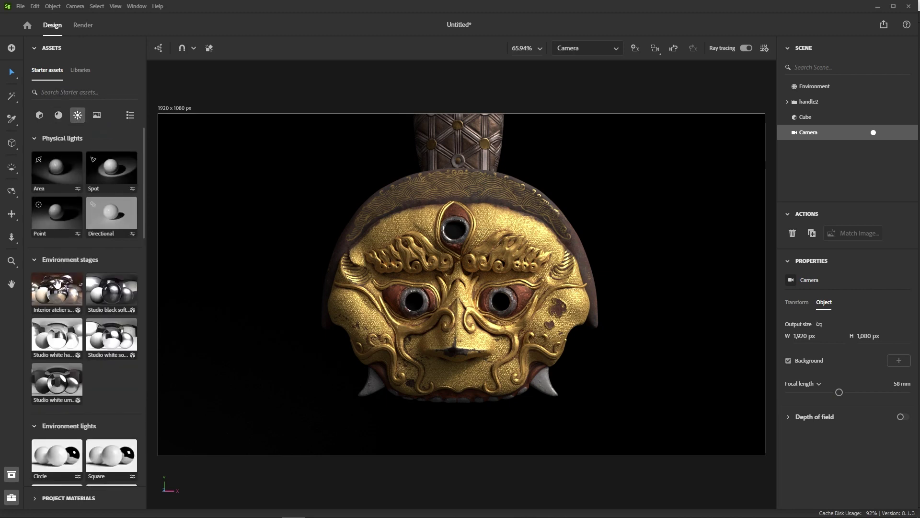
scroll(56, 282, down, 6)
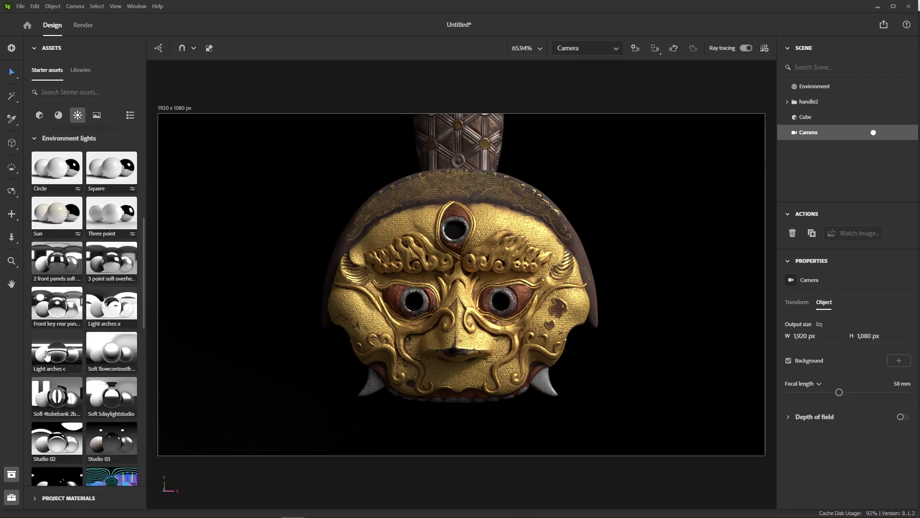
scroll(46, 355, down, 3)
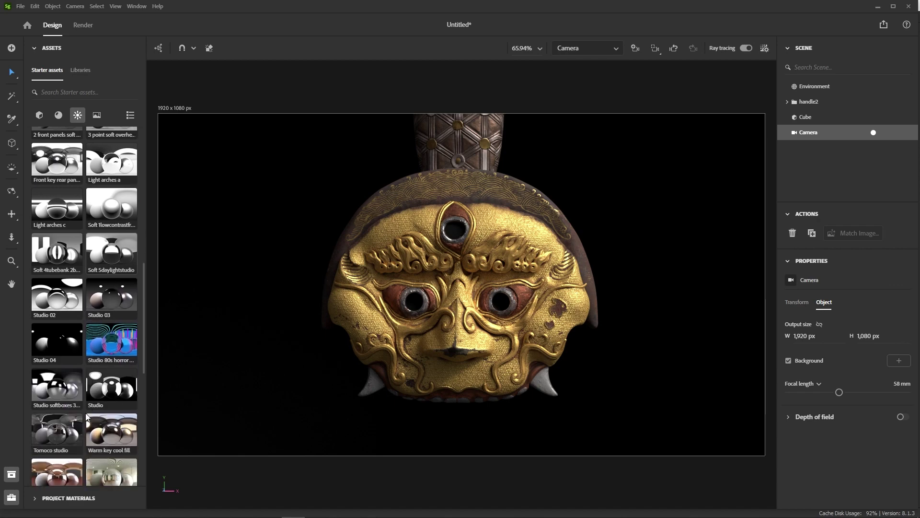
click(57, 440)
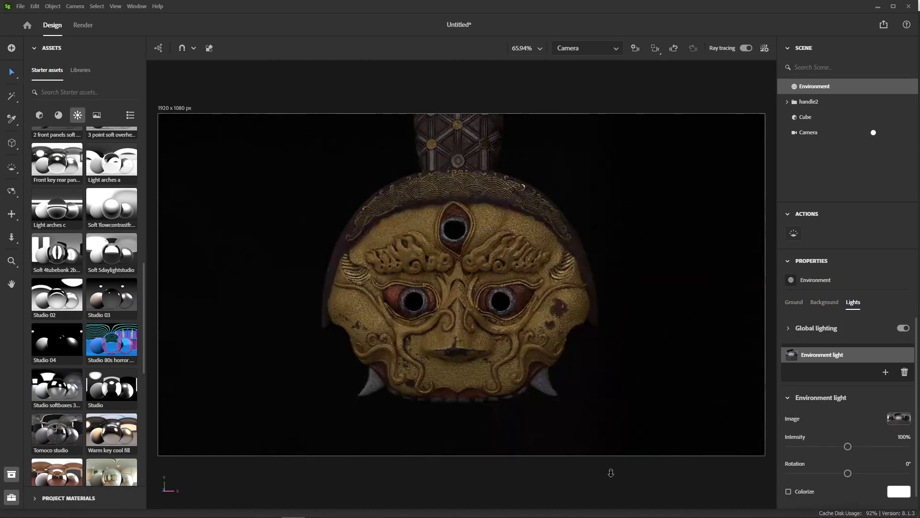
drag(582, 475, 562, 480)
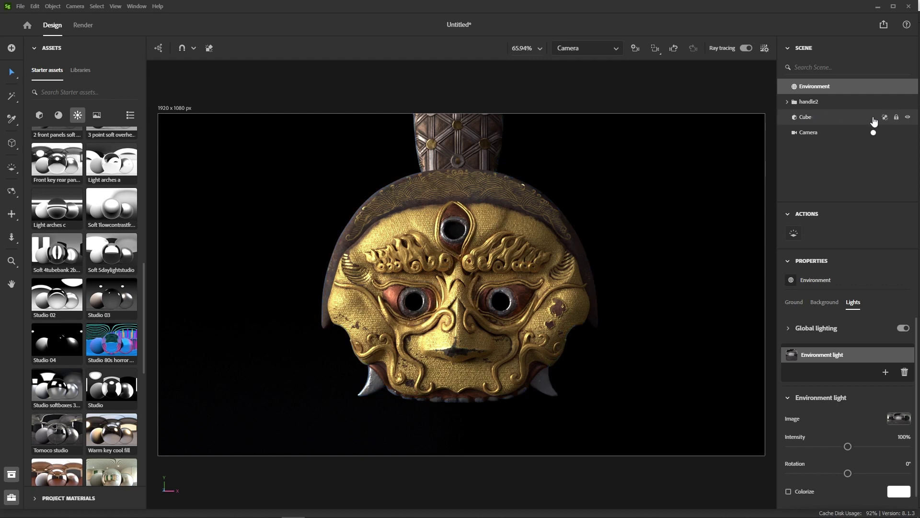
Step: Leave the camera view for an angled overview of the open cube and add an Area physical light
click(874, 133)
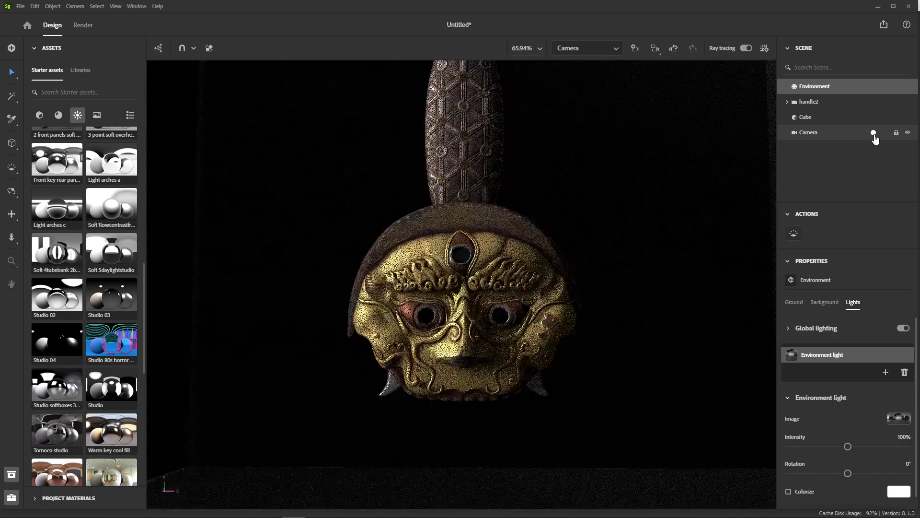
scroll(405, 281, down, 5)
right_drag(618, 386, 509, 349)
alt+drag(509, 349, 513, 353)
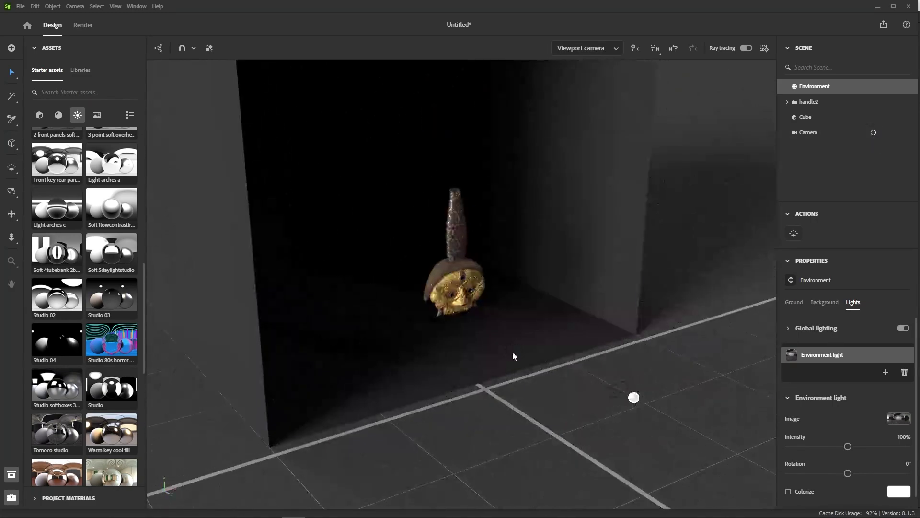
scroll(81, 183, up, 1)
scroll(82, 182, up, 5)
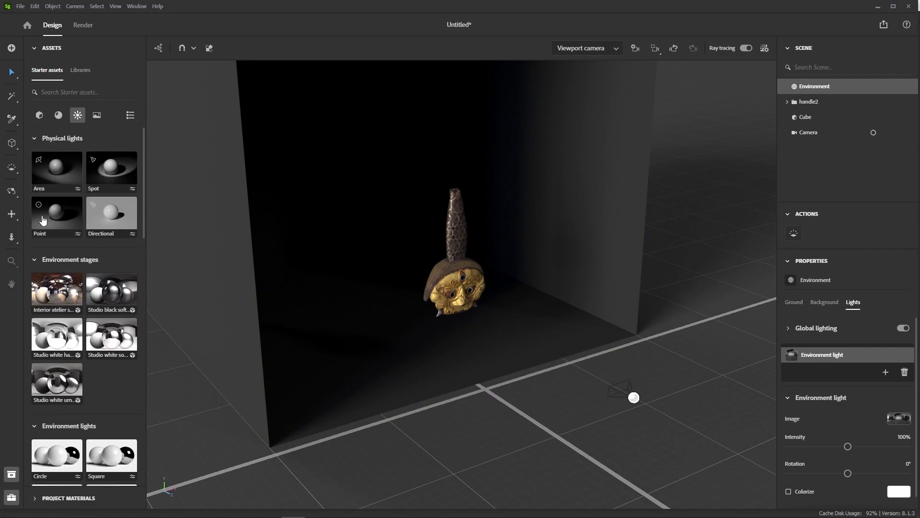
click(62, 181)
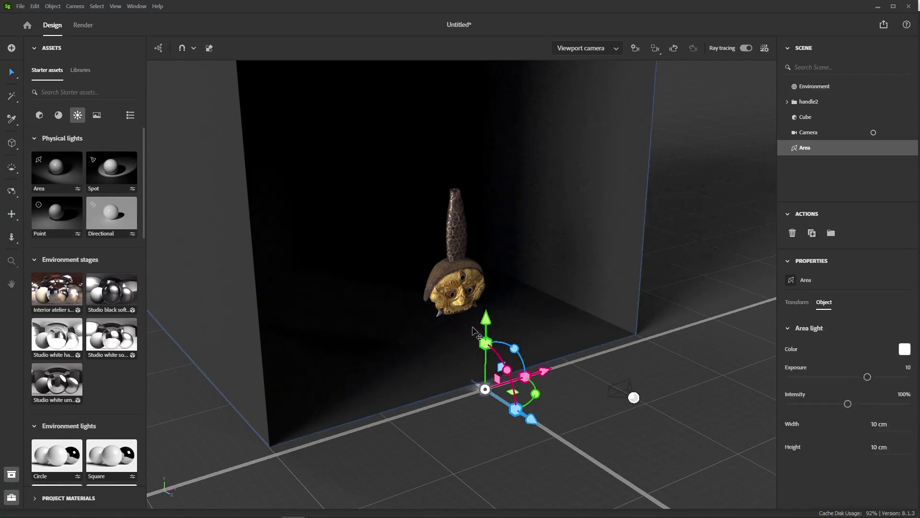
Step: Rotate the area light in front of the mask to face downward
scroll(492, 311, up, 5)
right_drag(491, 312, 522, 274)
drag(513, 264, 361, 146)
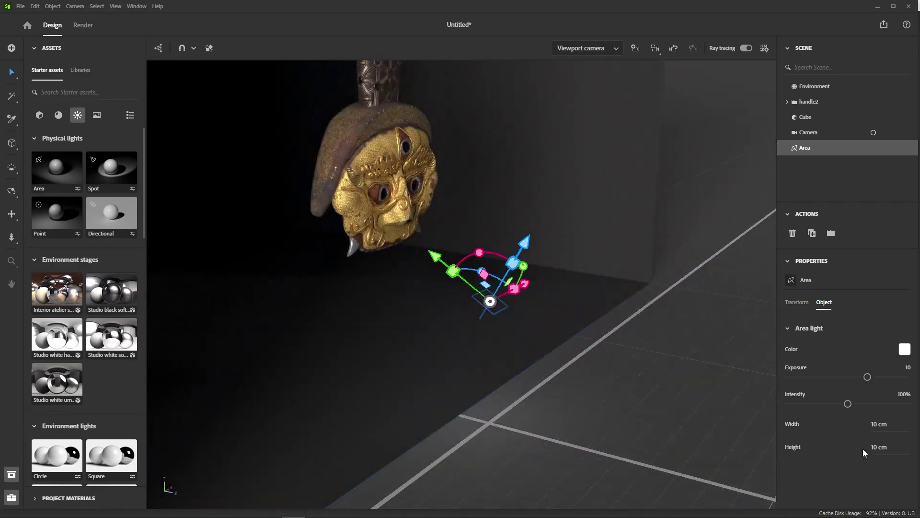
Step: Set the area light's width to 70 cm, height to 20 cm, exposure to 12.3 and intensity to 200%
click(880, 445)
click(880, 423)
text(50)
key(Return)
text(70)
key(Return)
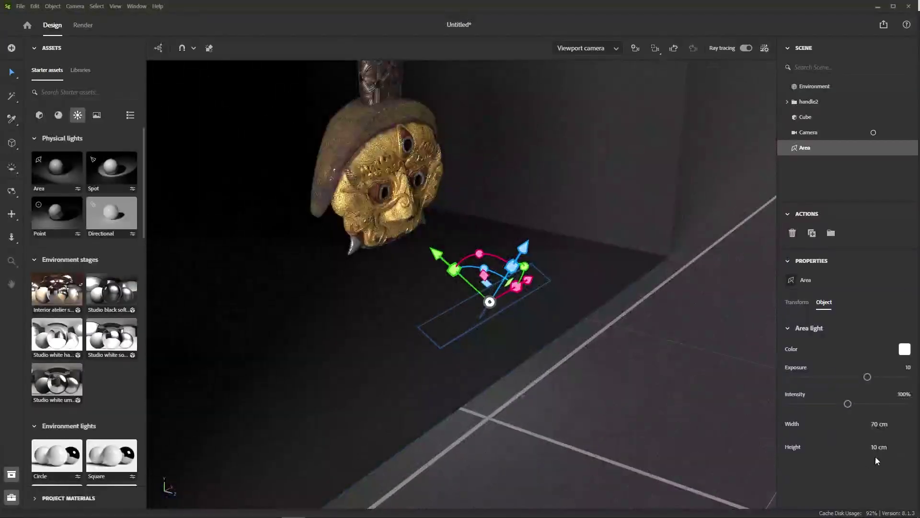
click(890, 448)
text(20)
key(Return)
drag(867, 377, 885, 376)
drag(848, 404, 906, 403)
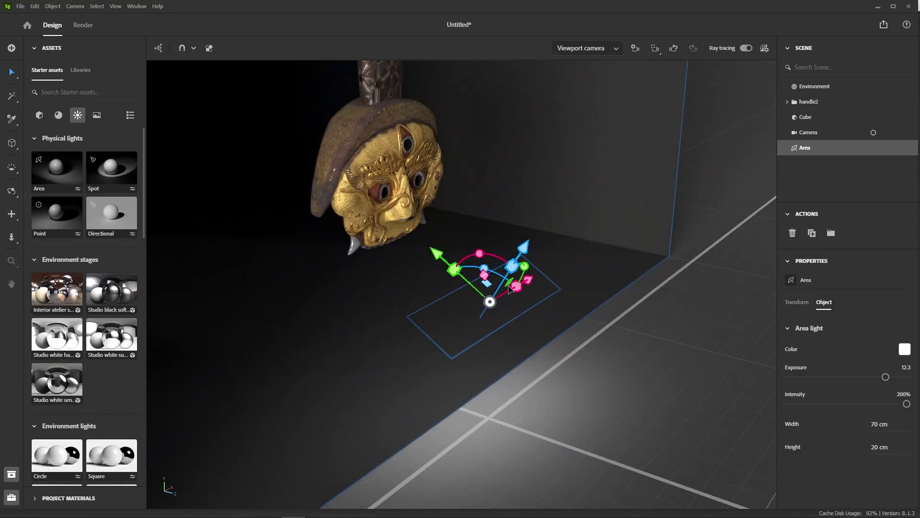
Step: Raise the area light along the world vertical axis above the mask's face and move it back toward the handle
key(x)
drag(490, 238, 490, 100)
middle_drag(482, 117, 517, 246)
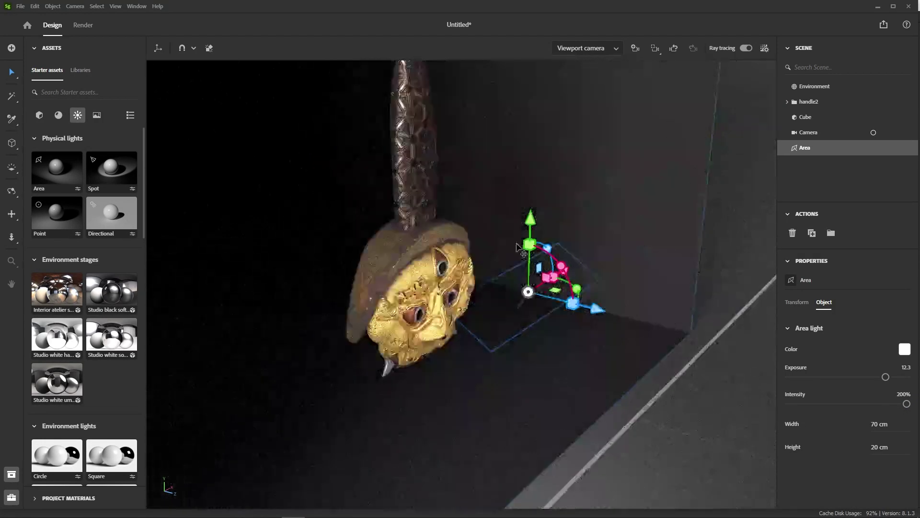
drag(530, 221, 532, 159)
drag(592, 249, 517, 237)
right_drag(538, 277, 407, 277)
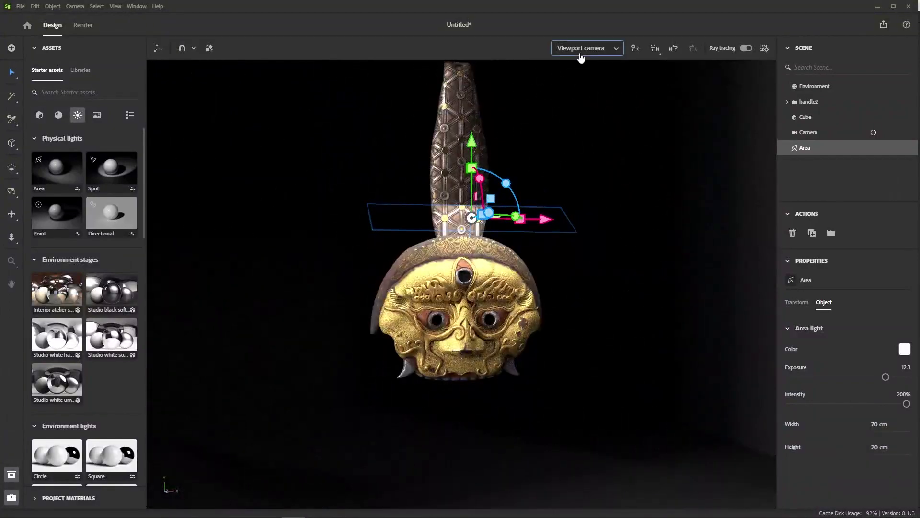
Step: Return to the saved Camera view and fine-tune the area light's position and tilt above the mask
click(581, 53)
click(583, 84)
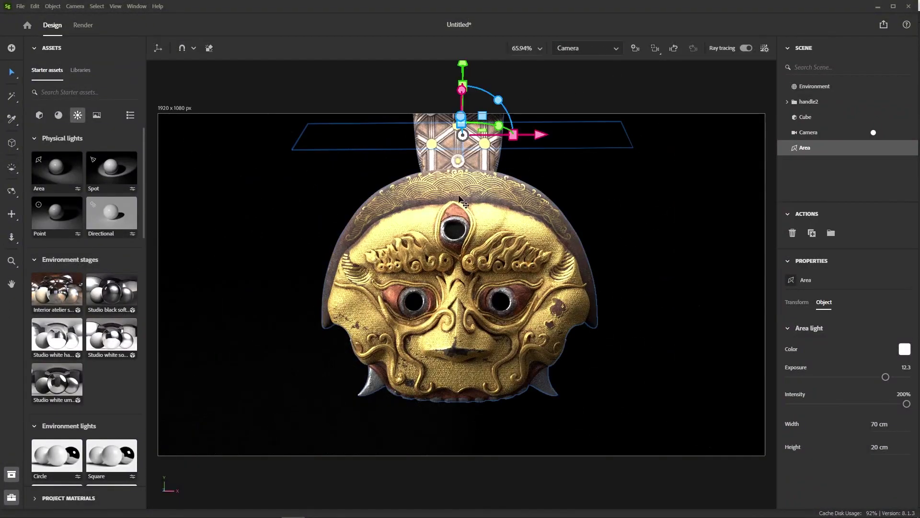
drag(460, 116, 463, 138)
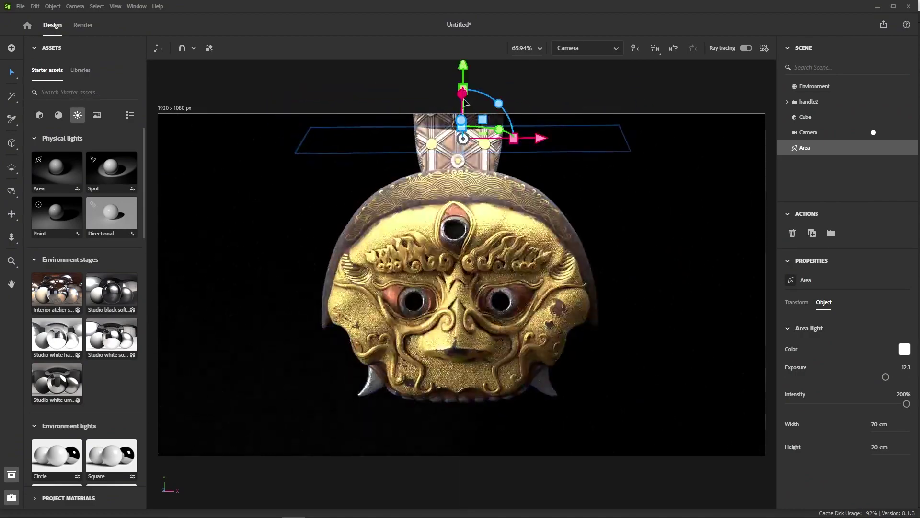
drag(462, 93, 467, 86)
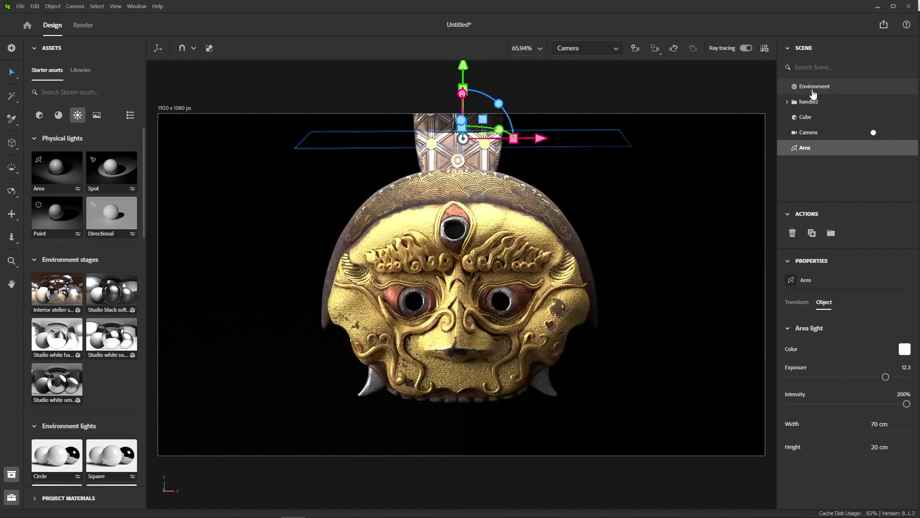
Step: Reduce the environment light's intensity to 24%
click(812, 89)
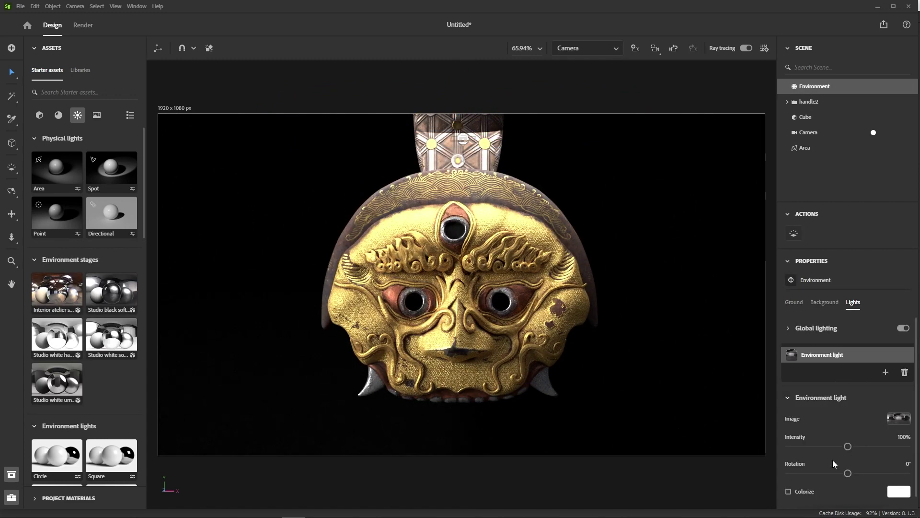
drag(848, 447, 806, 446)
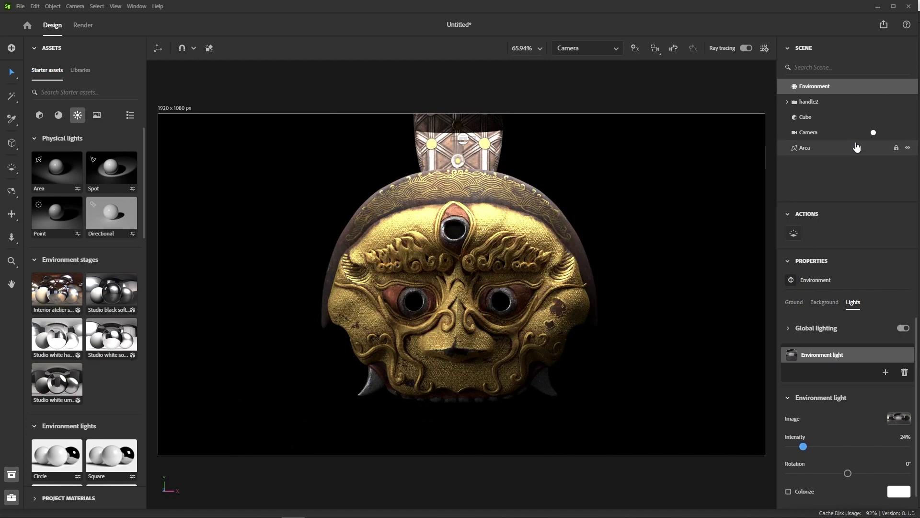
click(904, 356)
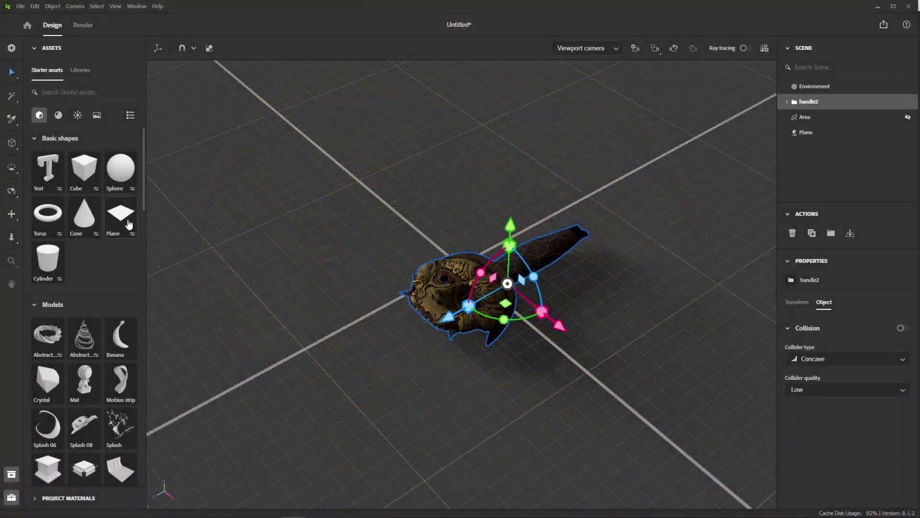
Step: Select the ground plane beneath the handle model and set its uniform scale to 20
click(379, 285)
right_drag(462, 308, 539, 414)
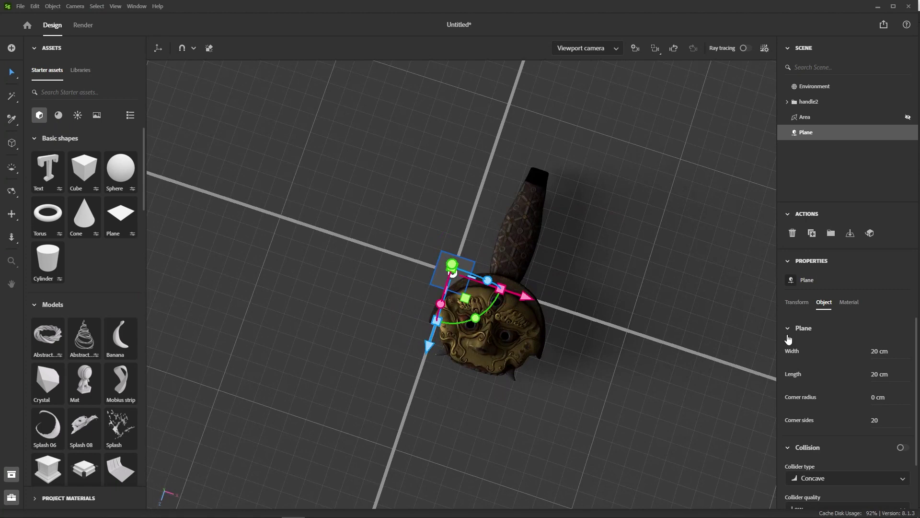
click(797, 302)
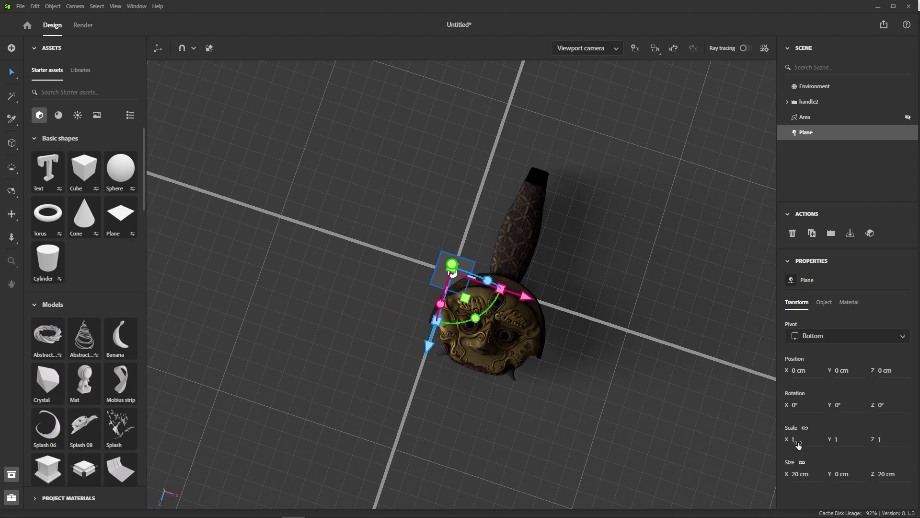
text(20)
key(Return)
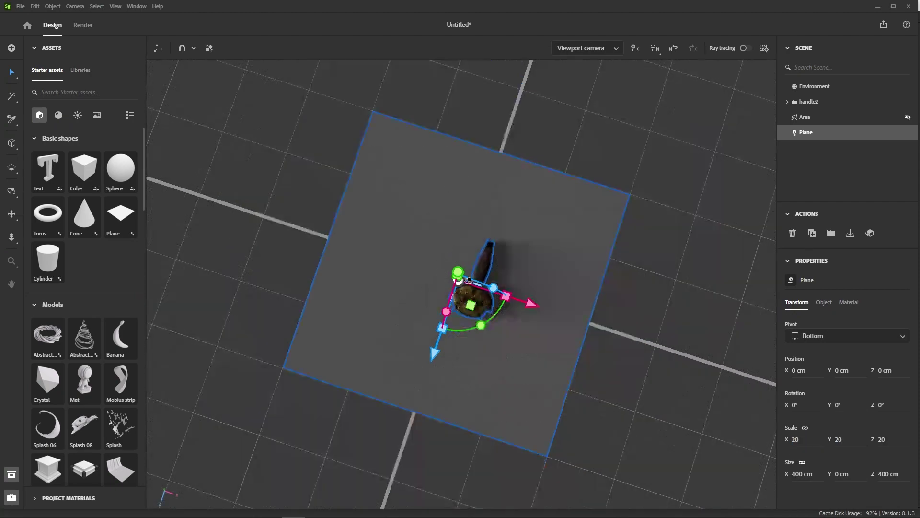
Step: Shift the enlarged plane about 6.86 cm along the X axis under the mask handle, then deselect it
right_drag(468, 280, 466, 189)
scroll(536, 335, up, 2)
right_drag(537, 335, 501, 317)
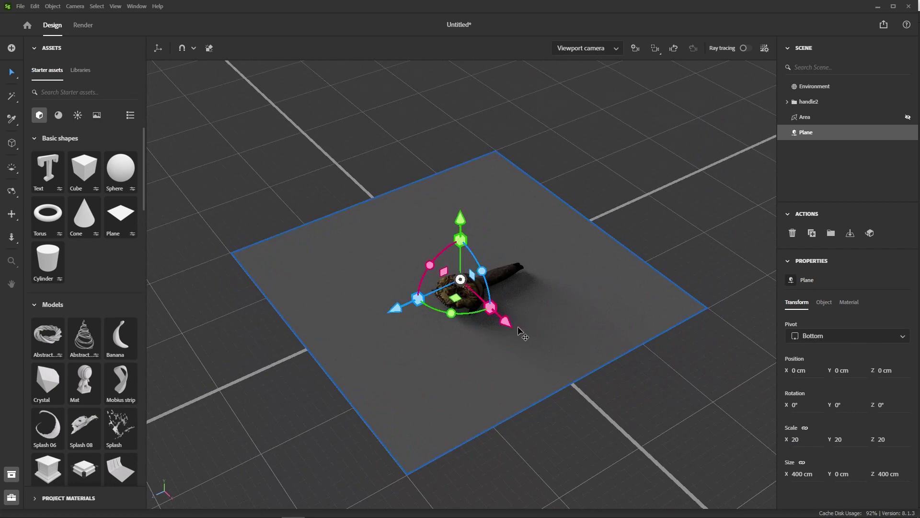
mouse_move(504, 319)
mouse_down()
mouse_move(513, 328)
mouse_move(502, 322)
mouse_up()
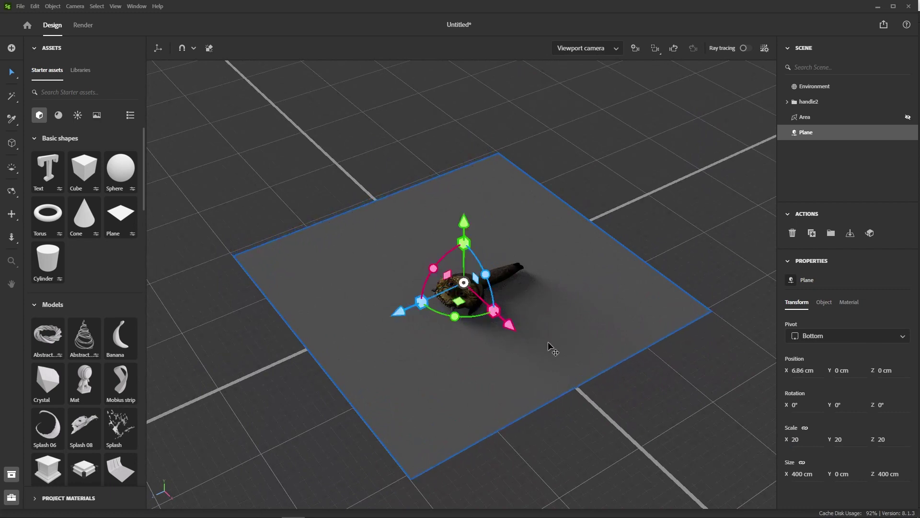
click(693, 405)
scroll(649, 255, up, 10)
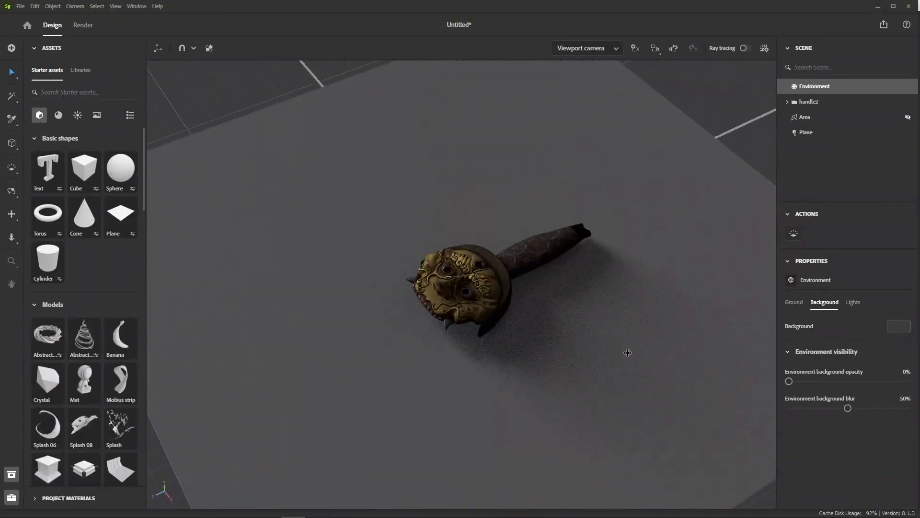
scroll(627, 353, down, 3)
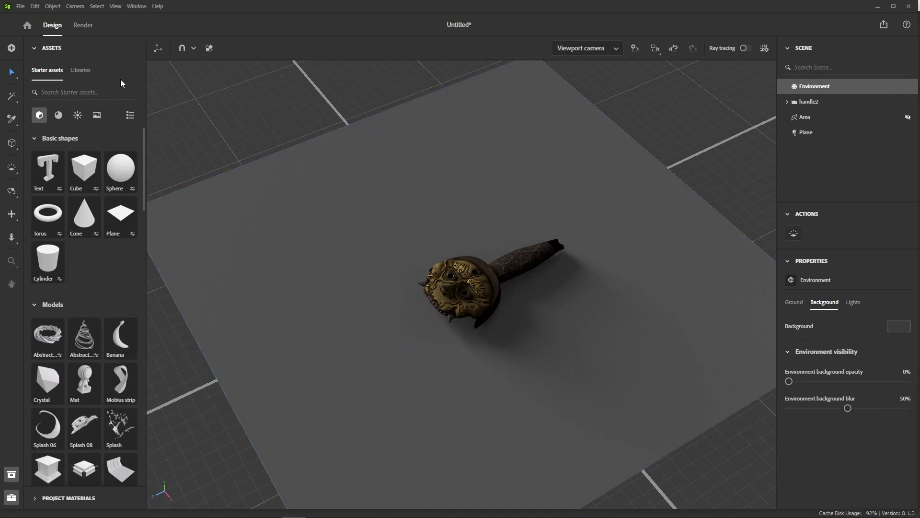
Step: Apply the Oak Wood 2 starter material to the plane under the handle
click(58, 115)
scroll(89, 373, down, 2)
scroll(86, 366, down, 5)
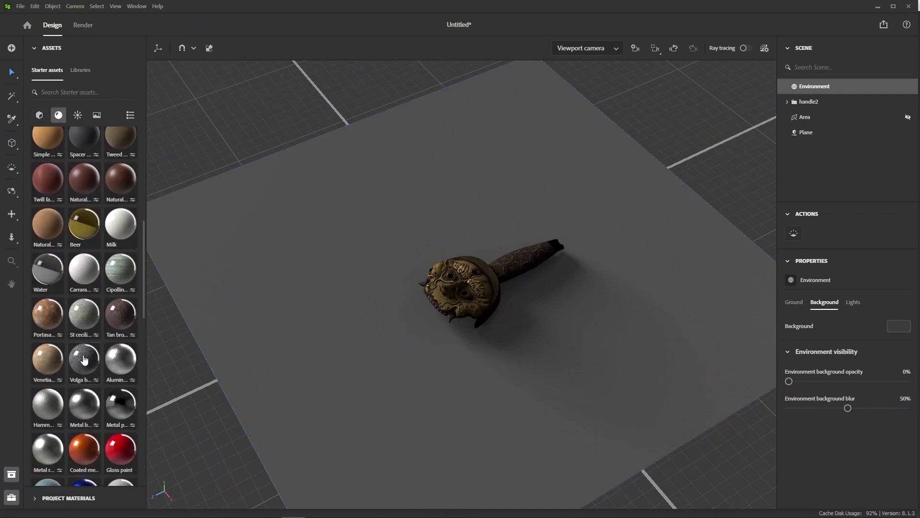
scroll(70, 339, down, 15)
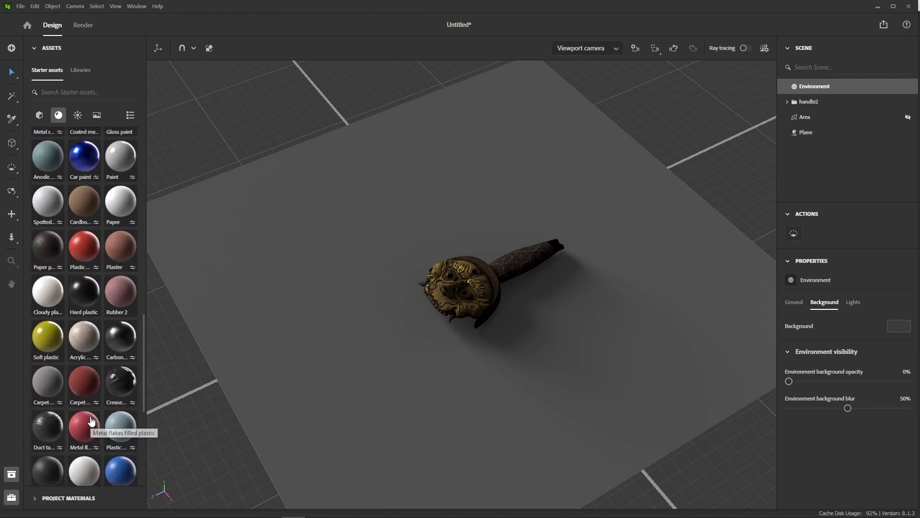
drag(120, 415, 553, 476)
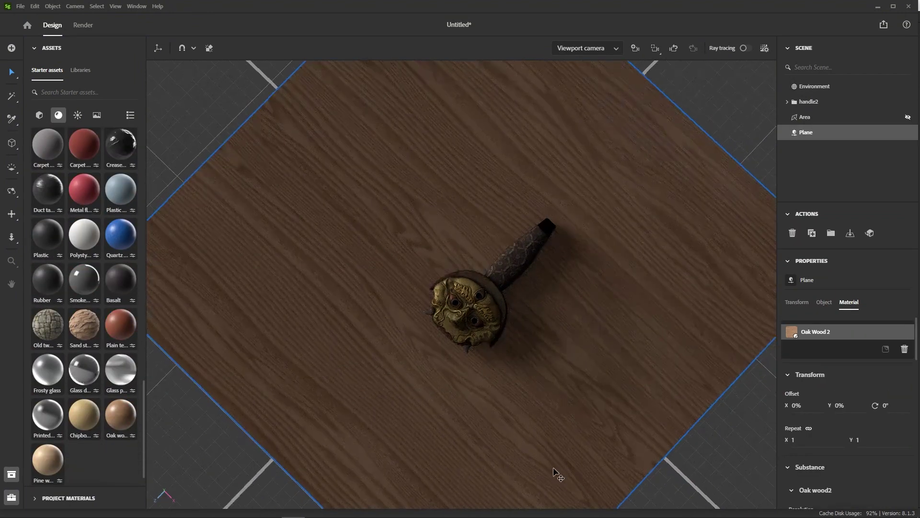
alt+drag(595, 411, 681, 374)
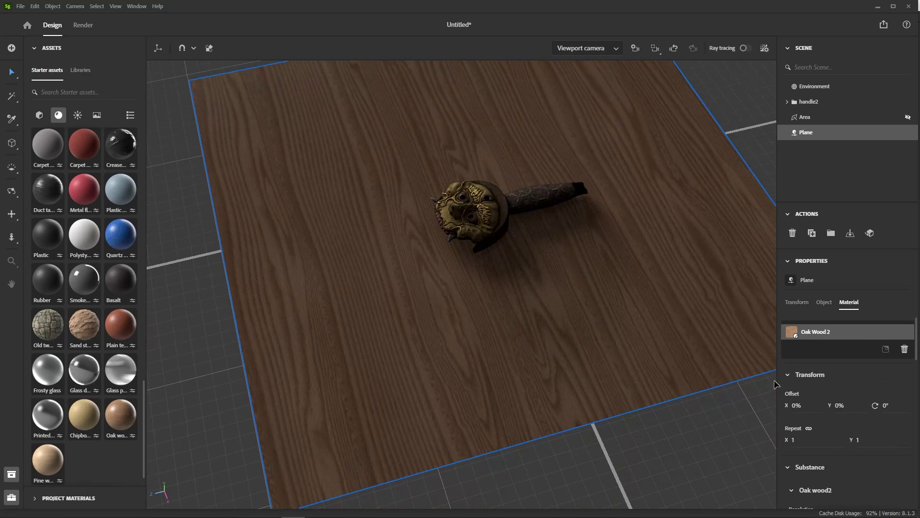
Step: Examine the oak material's parameters and its Veins Color on the plane
scroll(843, 436, down, 10)
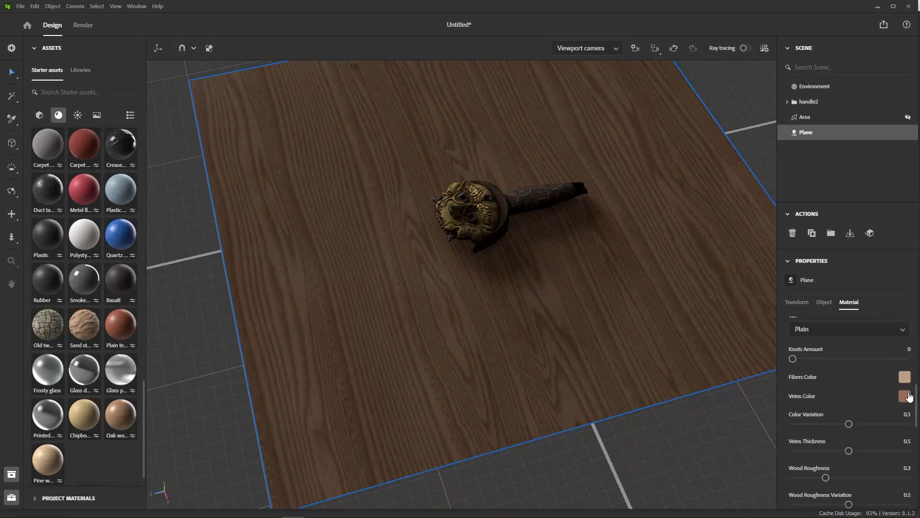
click(904, 396)
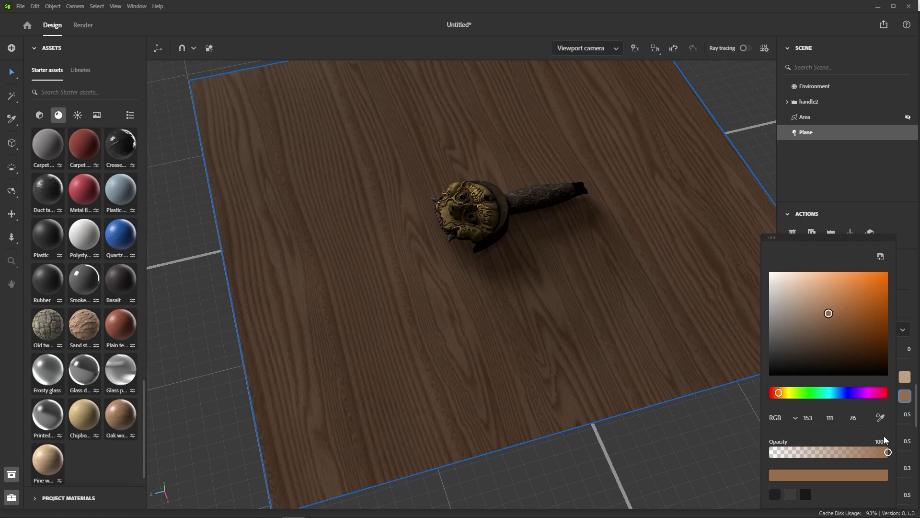
click(899, 432)
alt+drag(567, 319, 621, 355)
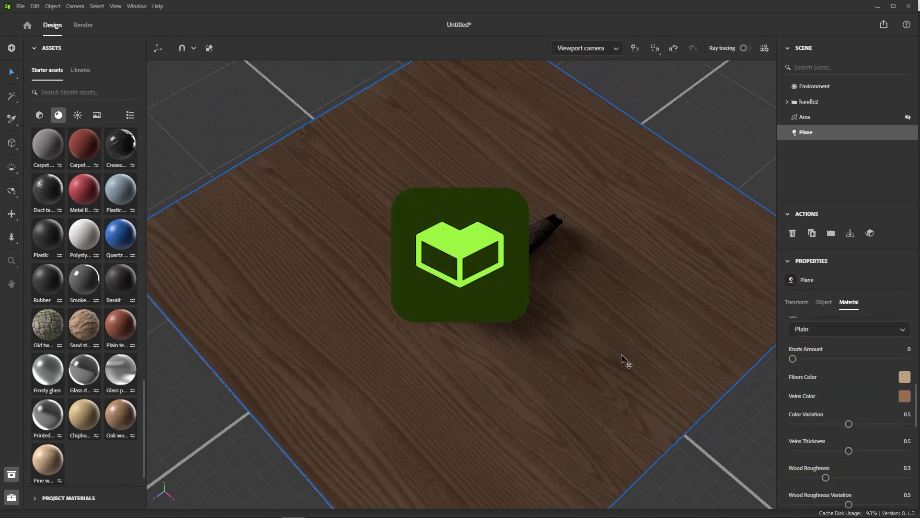
Step: Open the 3D asset marketplace in Creative Cloud Desktop and search for "dark wood"
click(12, 48)
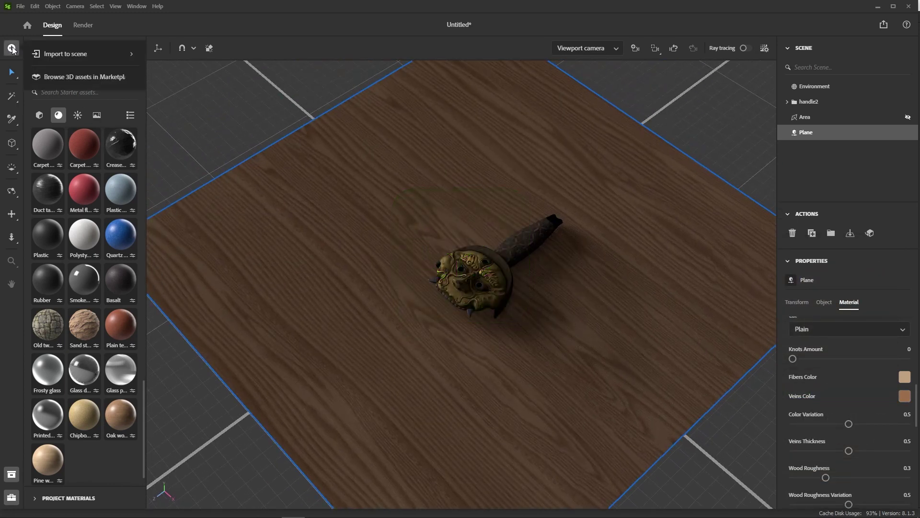
click(75, 82)
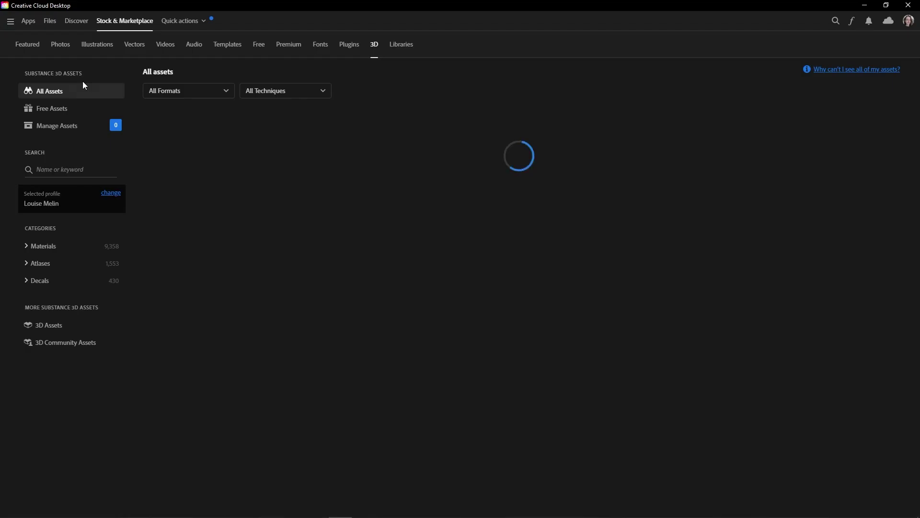
click(81, 169)
text(dark w)
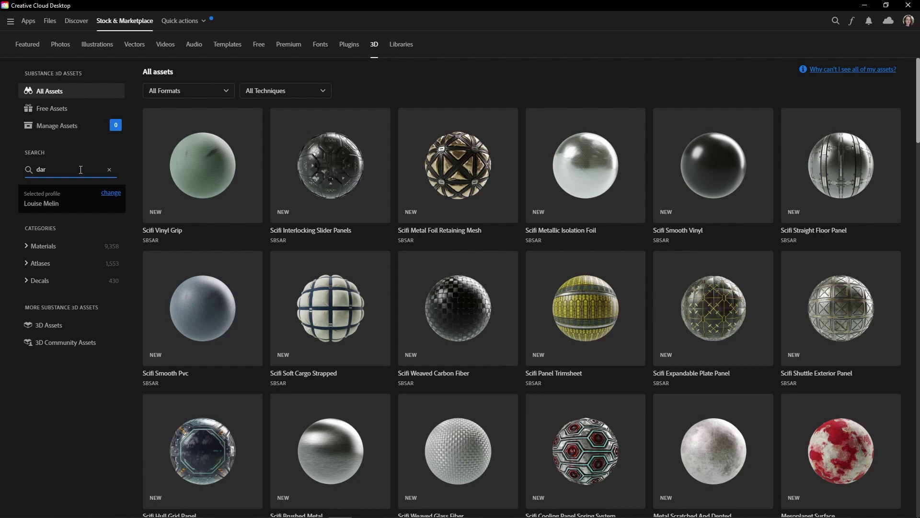
text(ood)
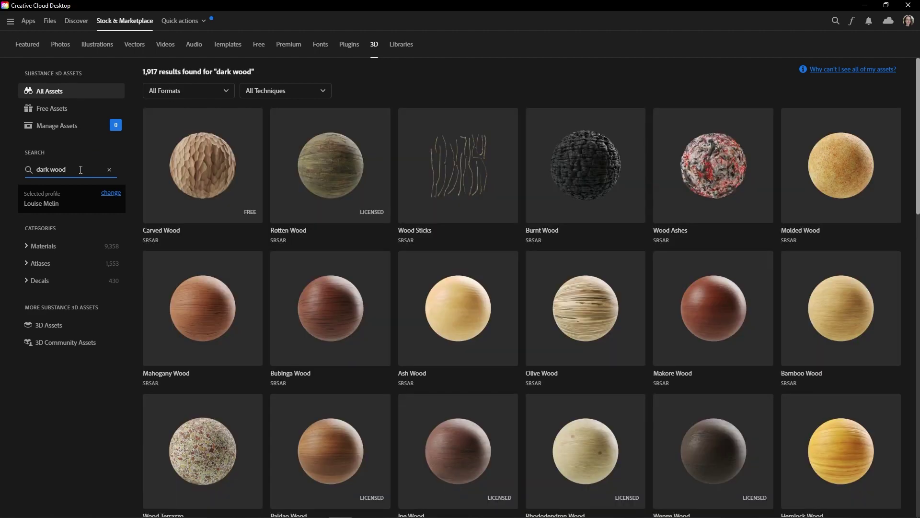
Step: Preview the Wenge Wood material from the results and send it to Substance 3D Stager for the plane
scroll(858, 201, down, 3)
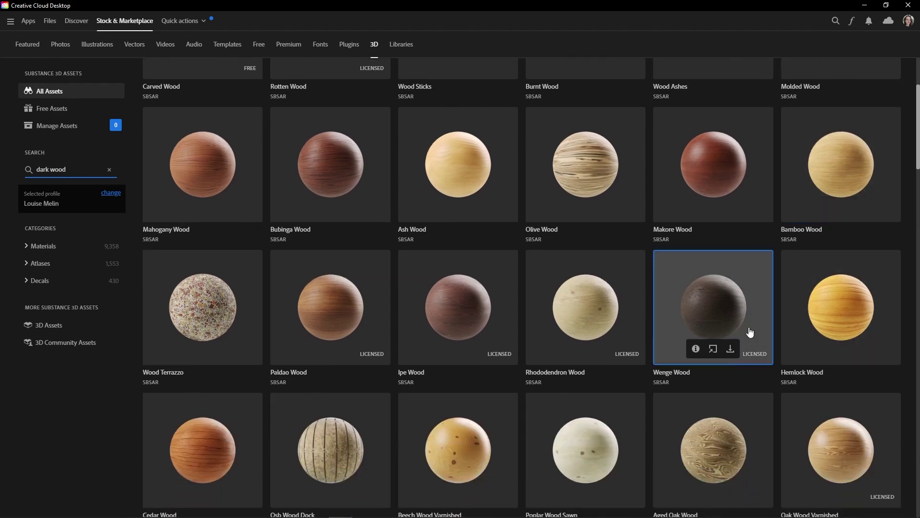
click(702, 321)
click(659, 243)
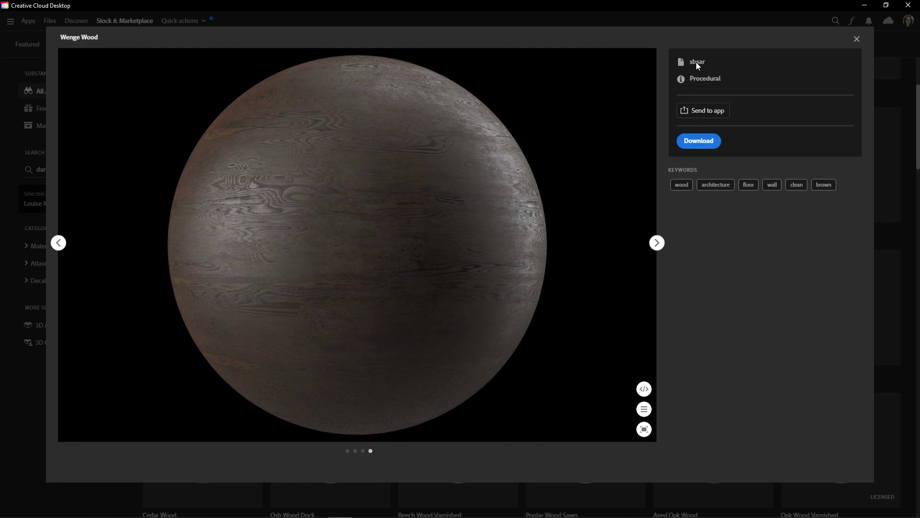
click(706, 119)
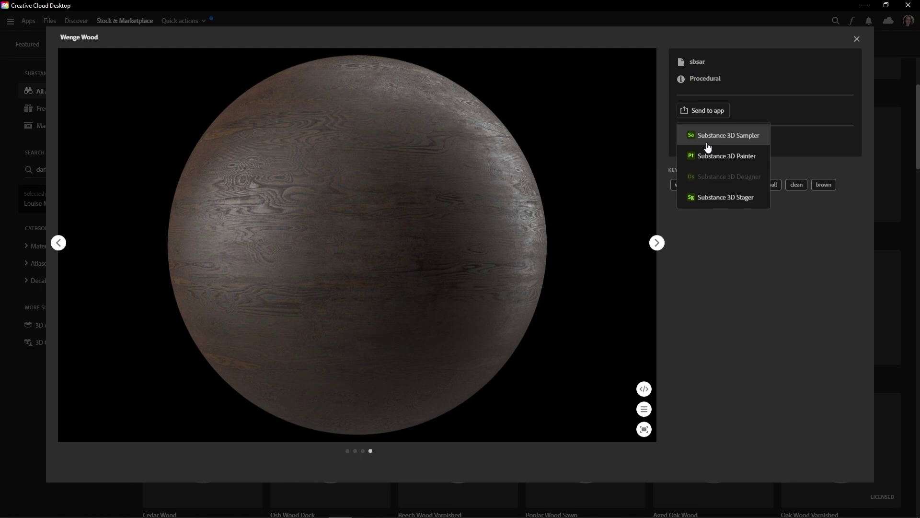
click(750, 203)
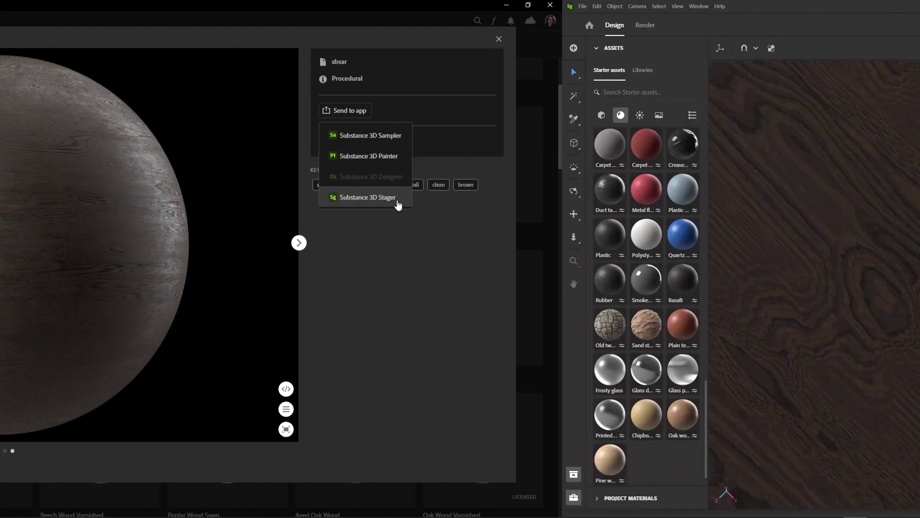
Step: Set the resolution of the plane's Wenge Wood material to 4096px
click(851, 303)
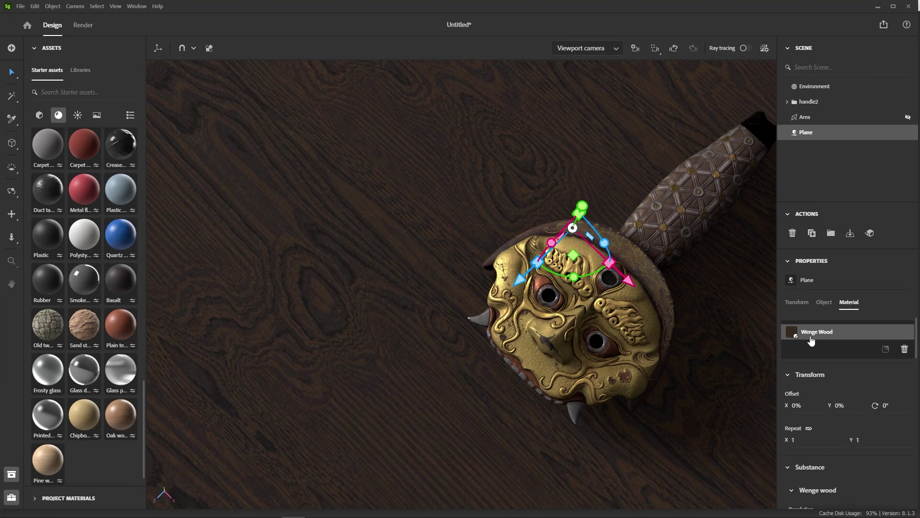
scroll(811, 339, down, 3)
click(803, 379)
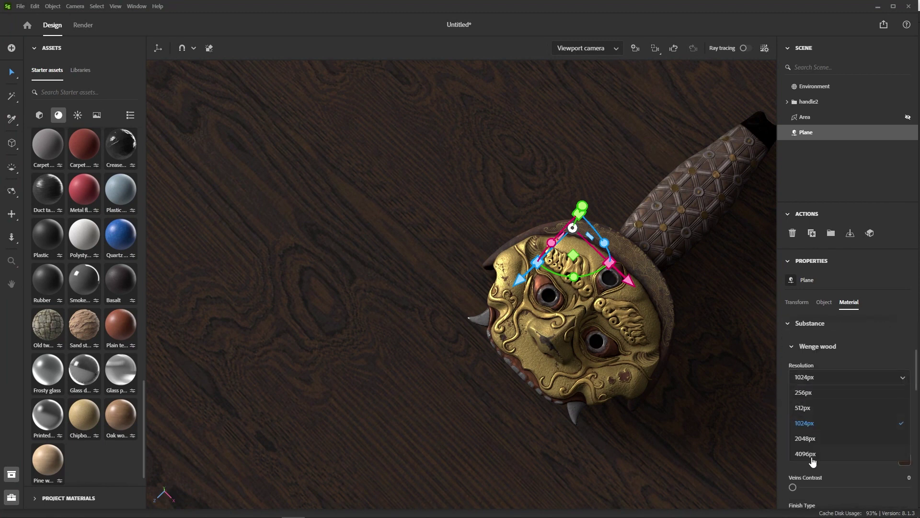
click(812, 458)
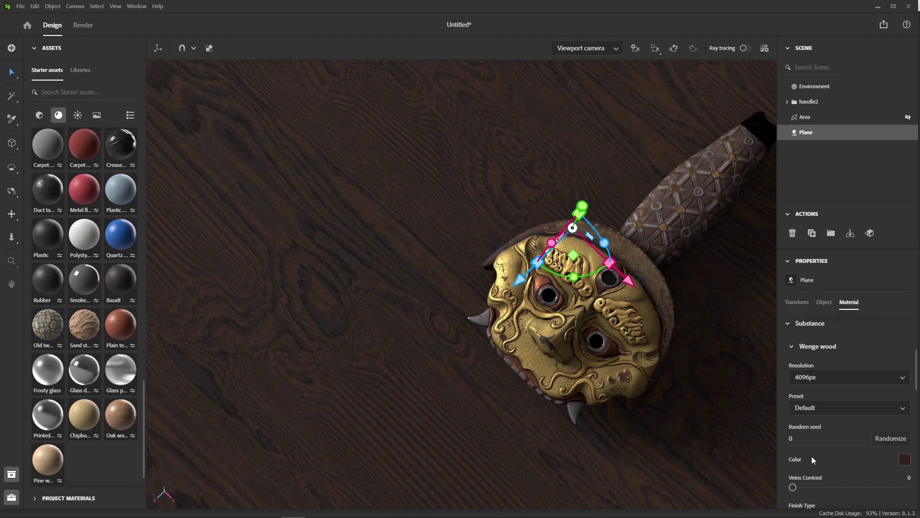
Step: Rotate the plane's wood texture by 90° and set its repeat to 1.5 in X and Y
scroll(309, 395, up, 4)
scroll(309, 395, up, 2)
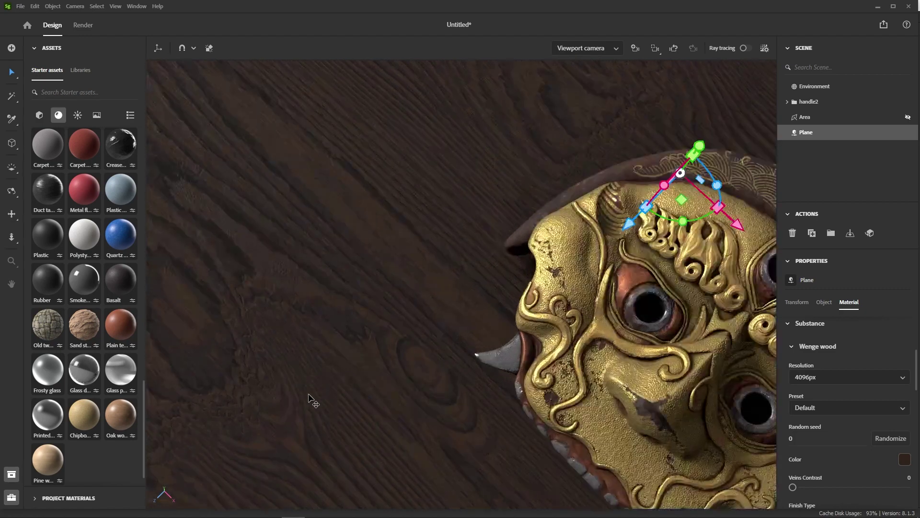
scroll(309, 395, down, 5)
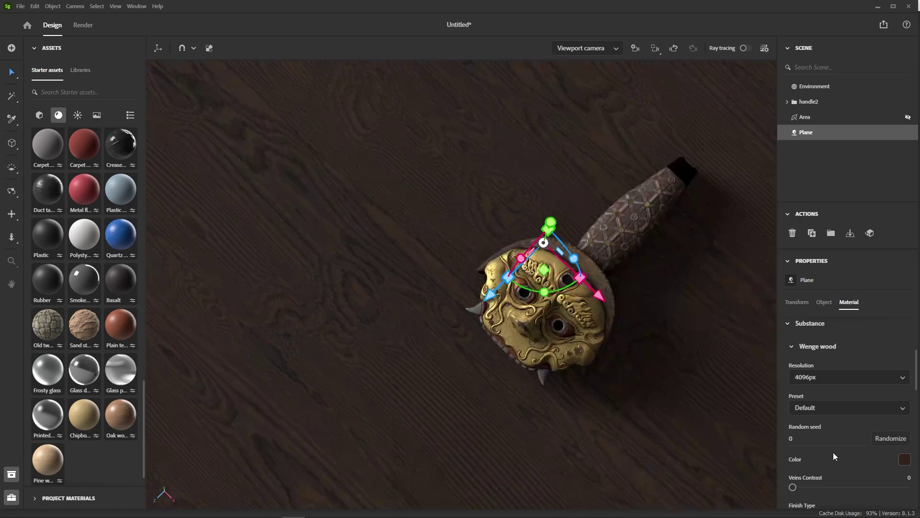
scroll(515, 403, down, 3)
scroll(508, 405, up, 2)
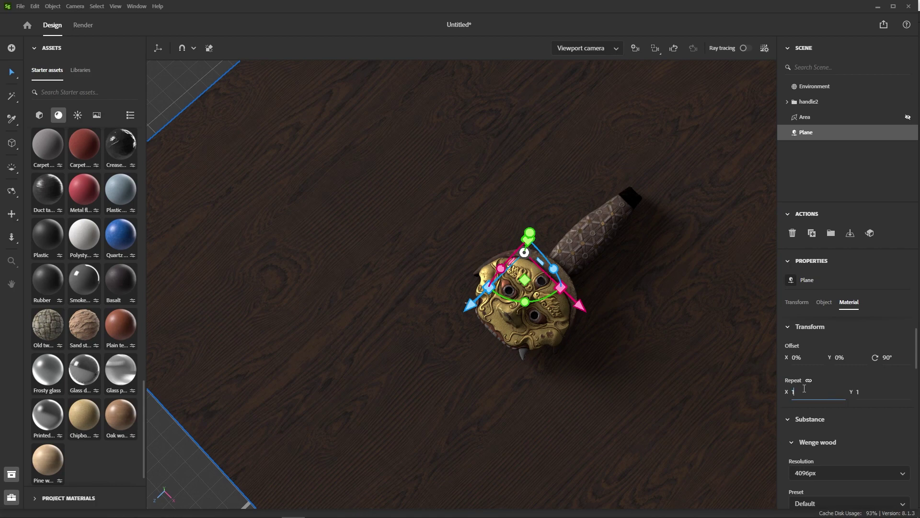
scroll(603, 356, up, 3)
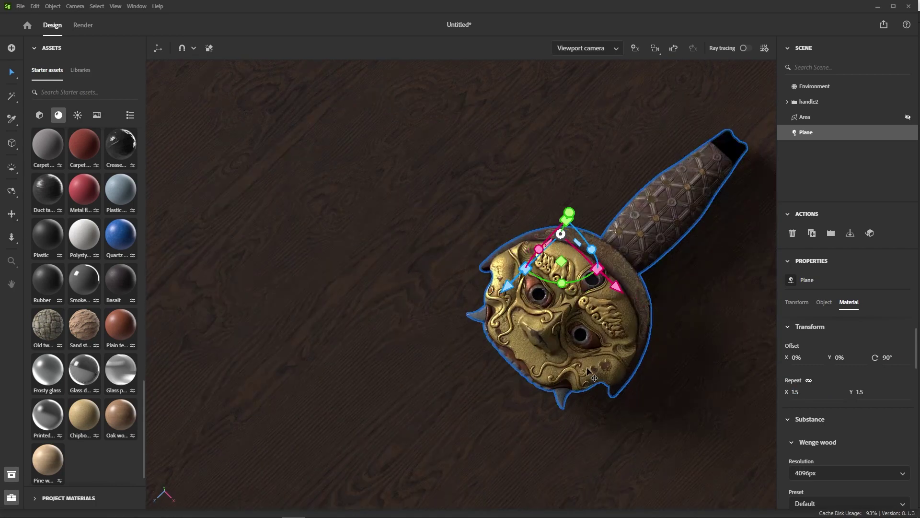
Step: Add a new camera from an angled close-up view of the mask lying on the wood
scroll(603, 356, up, 4)
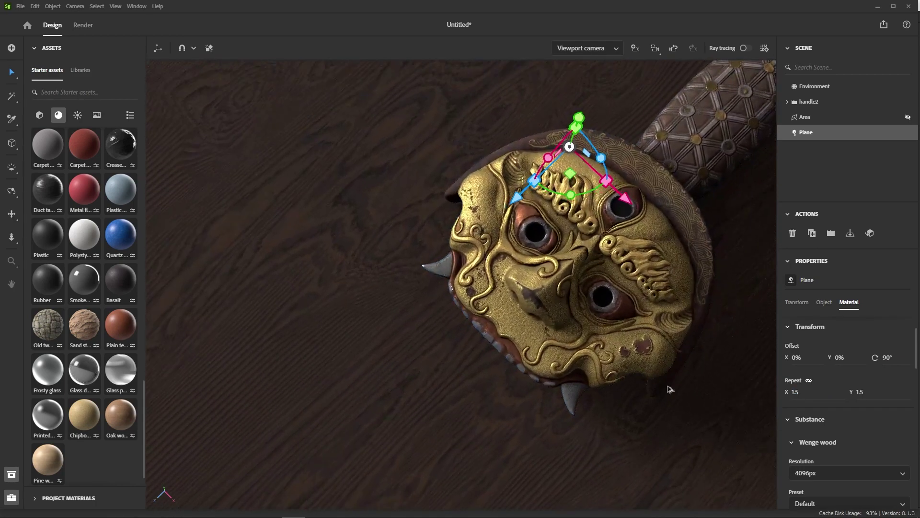
right_drag(650, 418, 641, 429)
scroll(640, 430, down, 2)
middle_drag(626, 415, 606, 407)
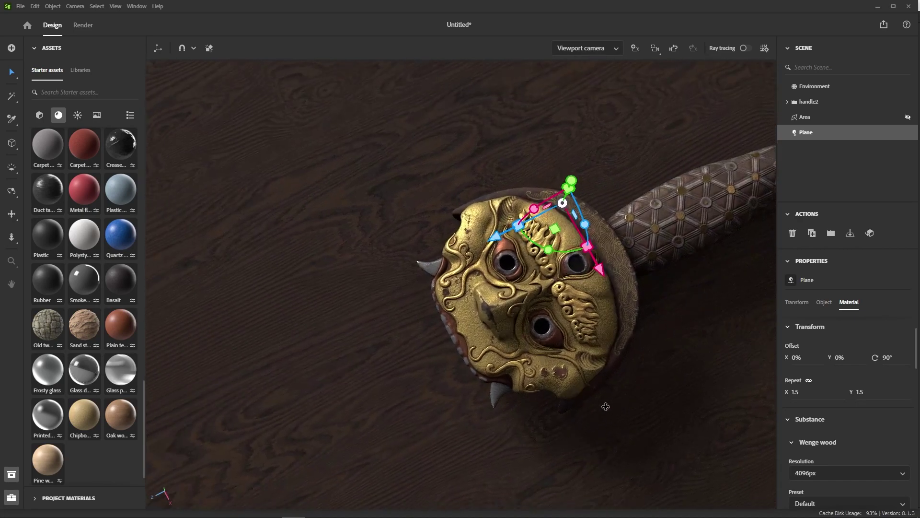
click(635, 48)
Step: Reframe the new camera so the mask sits centred with the handle running diagonally out of the frame
scroll(610, 252, up, 3)
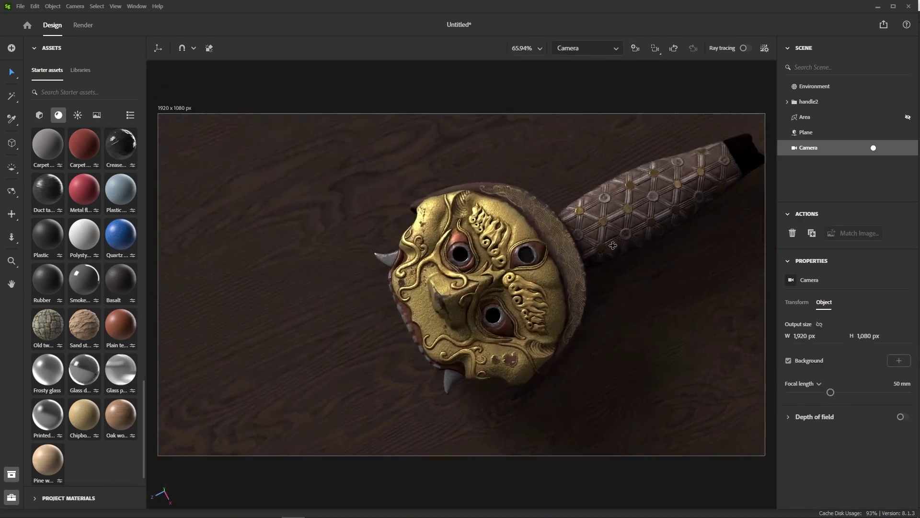
middle_drag(610, 253, 632, 266)
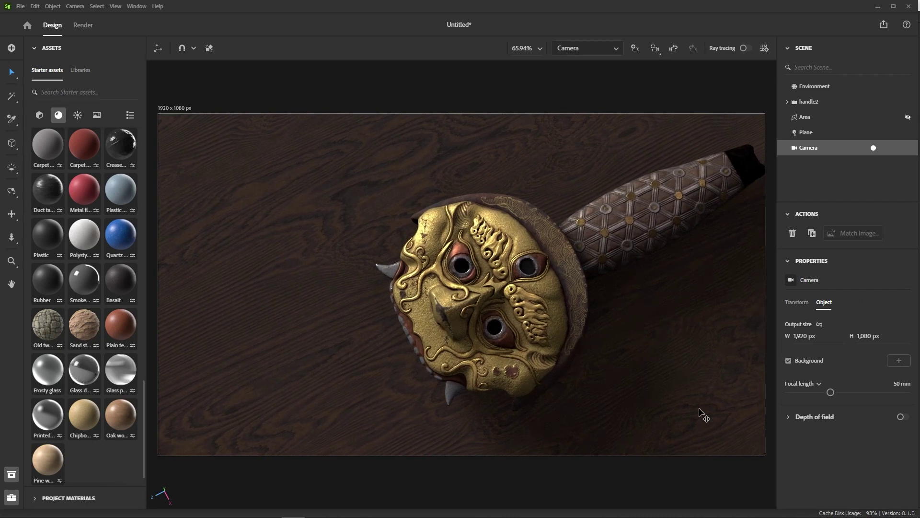
middle_drag(702, 414, 689, 330)
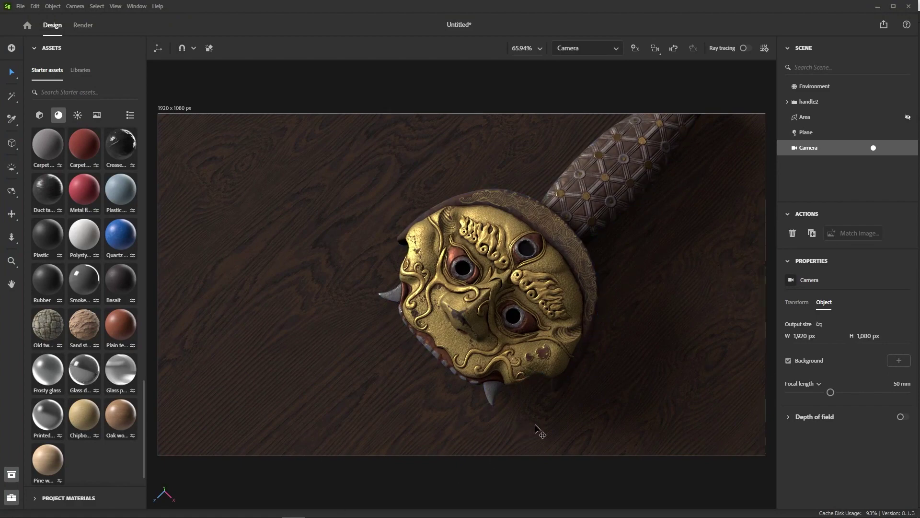
Step: Turn on ray tracing and browse the environment light presets in the starter assets
click(746, 47)
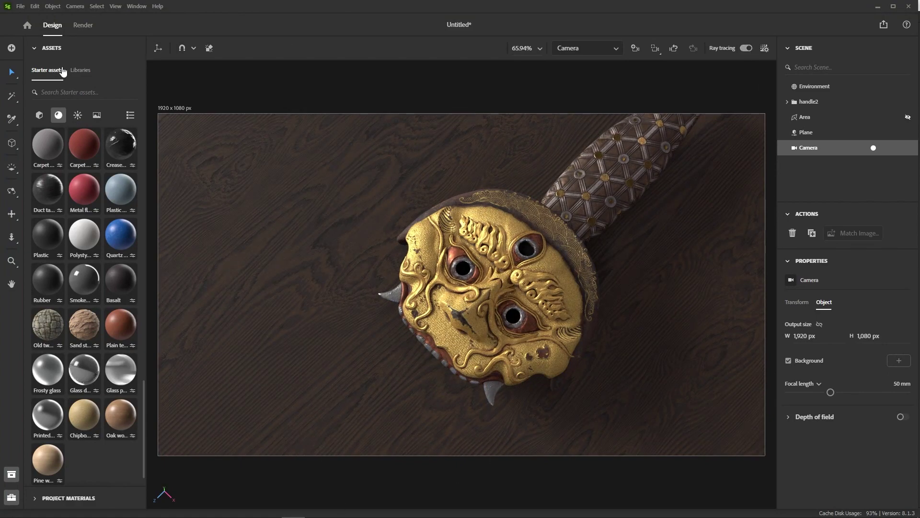
click(83, 120)
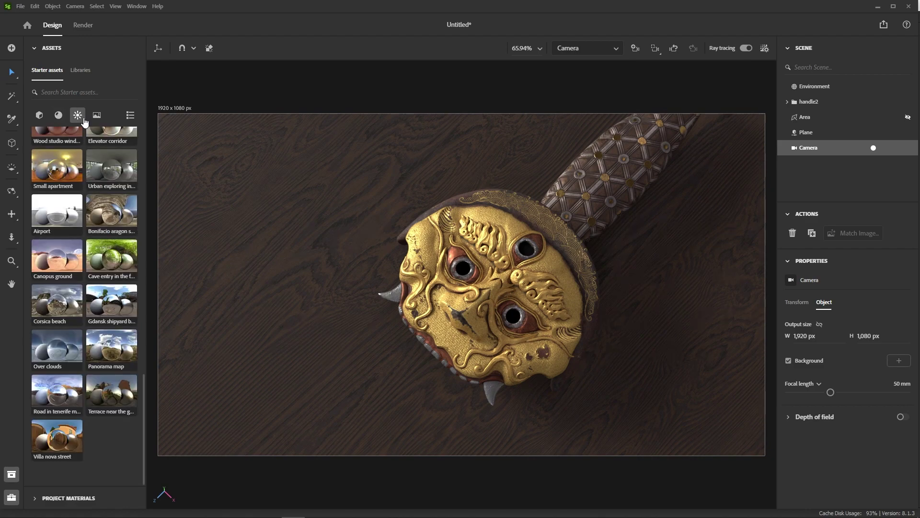
scroll(91, 168, up, 10)
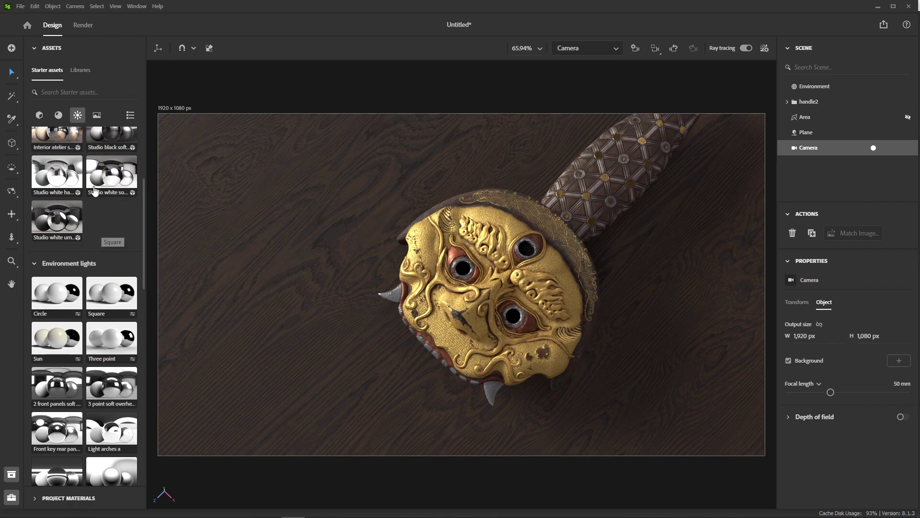
scroll(77, 312, down, 10)
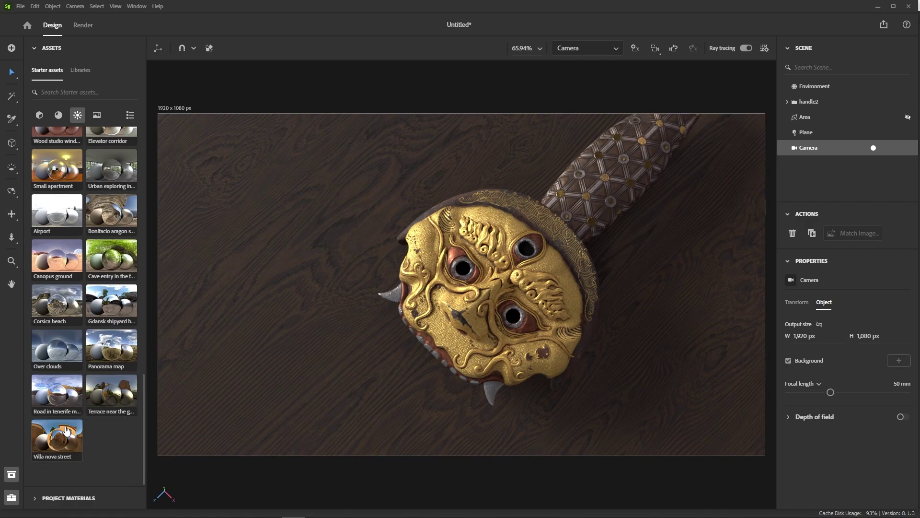
Step: Try the Villa nova street, Panorama map and Bonifacio aragon environment lights on the mask, rotating the light to compare shadows
click(67, 432)
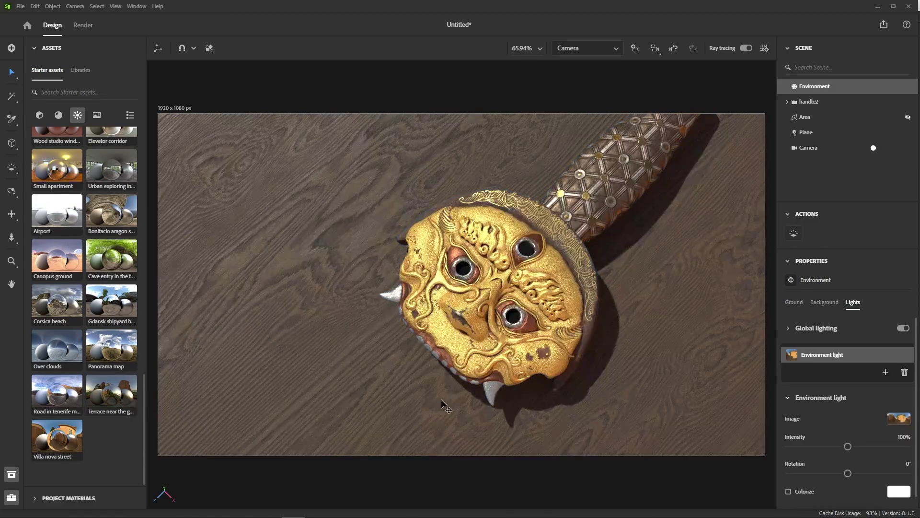
shift+right_drag(437, 408, 259, 422)
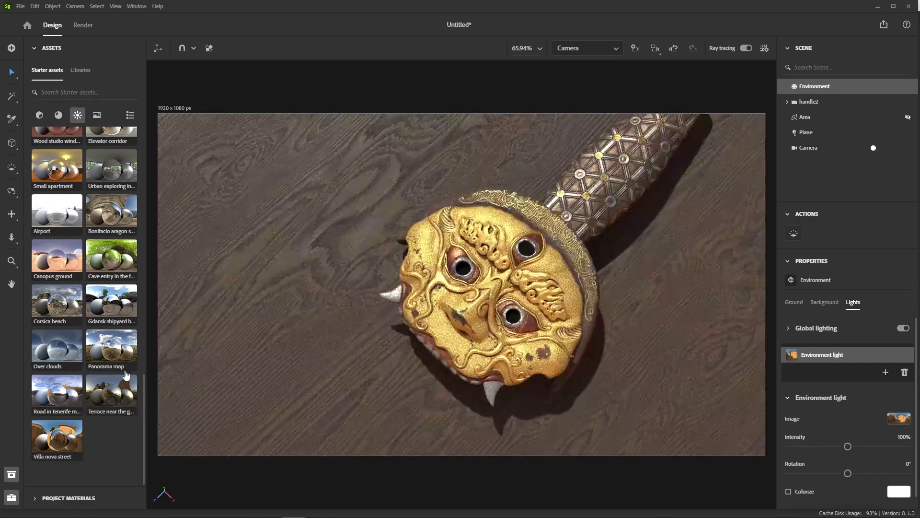
click(122, 356)
shift+right_drag(509, 383, 482, 422)
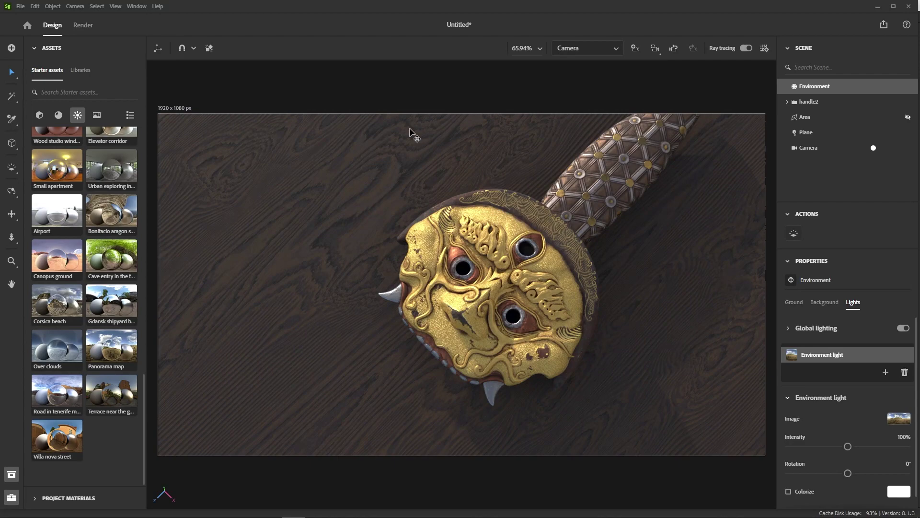
click(106, 211)
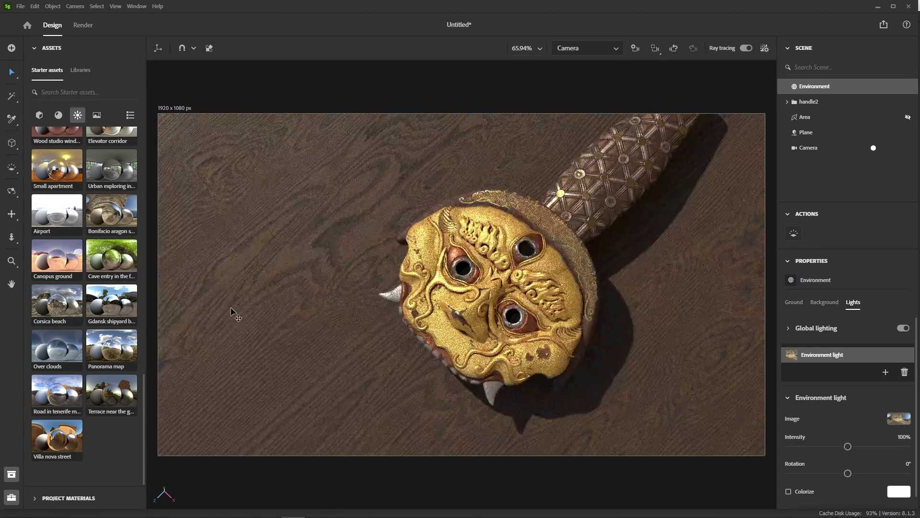
Step: Light the scene with the Urban exploring environment and rotate the light around the mask
drag(134, 182, 248, 343)
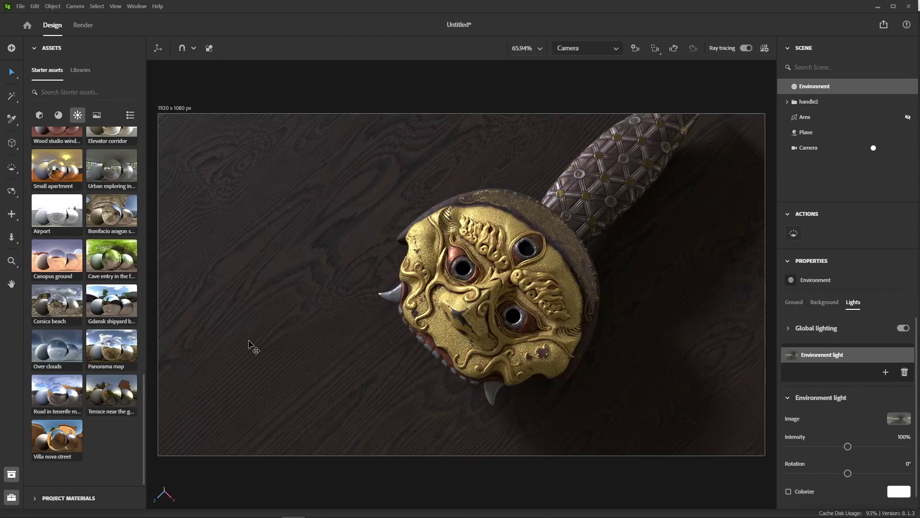
shift+right_drag(600, 432, 422, 389)
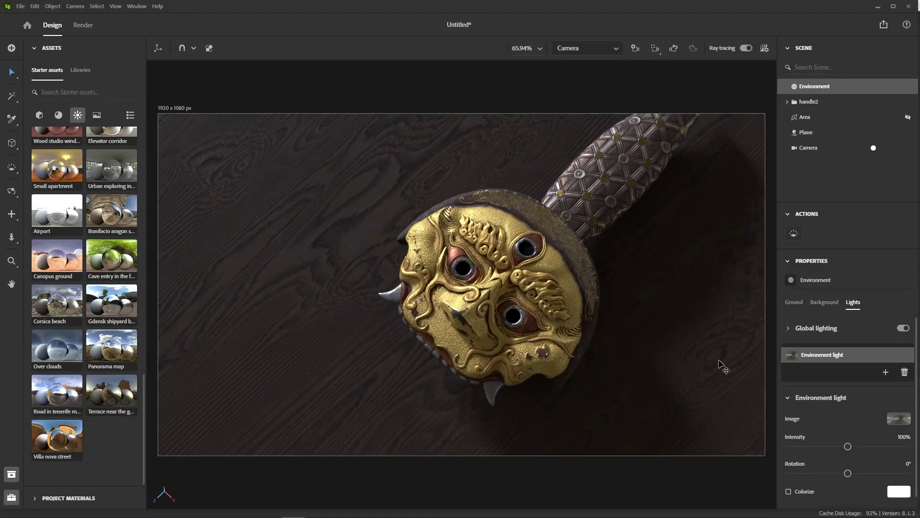
scroll(701, 318, down, 2)
scroll(642, 254, up, 2)
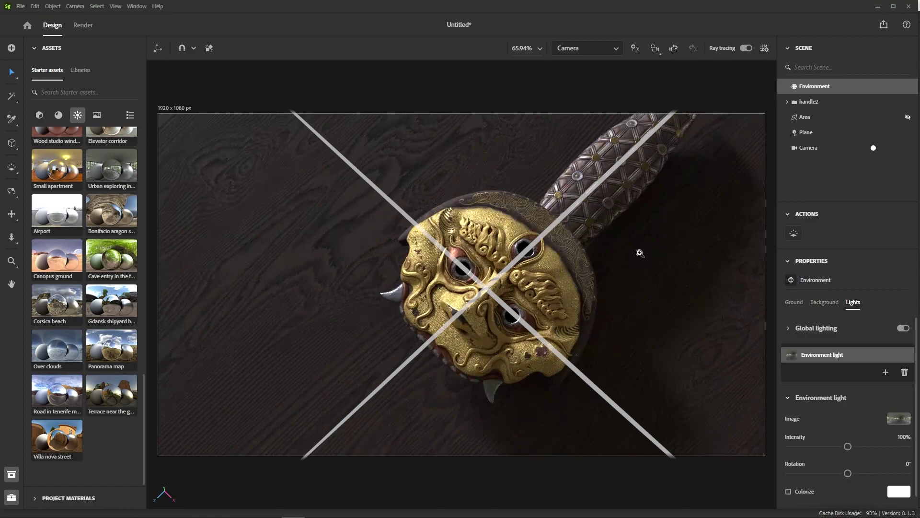
mouse_move(654, 354)
right_down()
mouse_move(667, 370)
mouse_move(647, 367)
right_up()
middle_drag(582, 336, 596, 330)
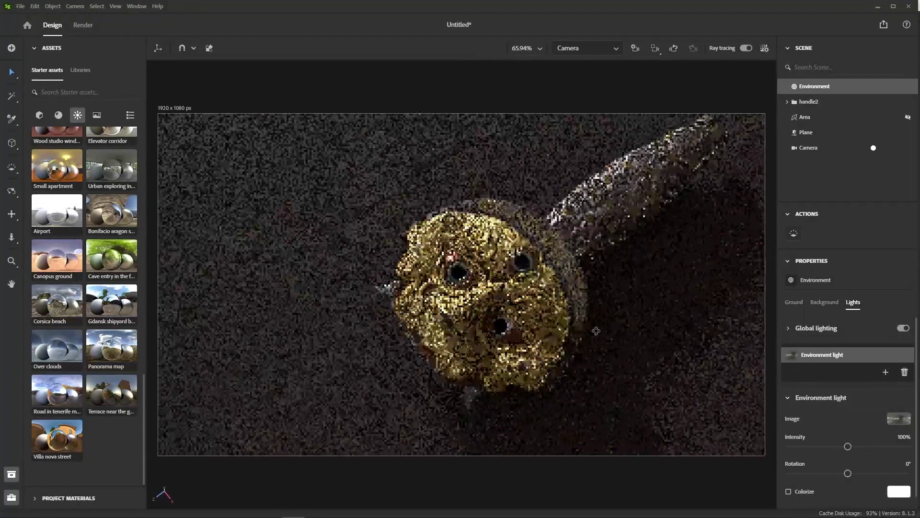
Step: Leave the framed camera for the free viewport camera and show the whole wood plane from an angle
click(874, 147)
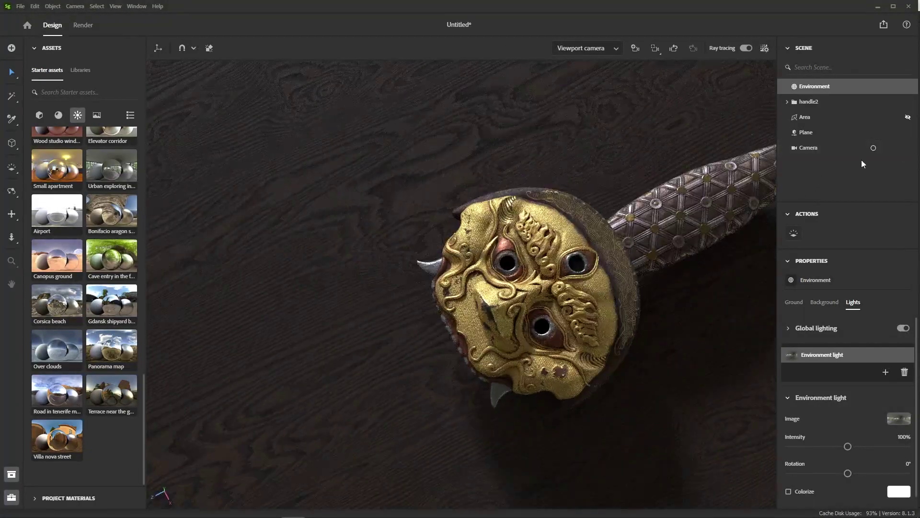
click(896, 148)
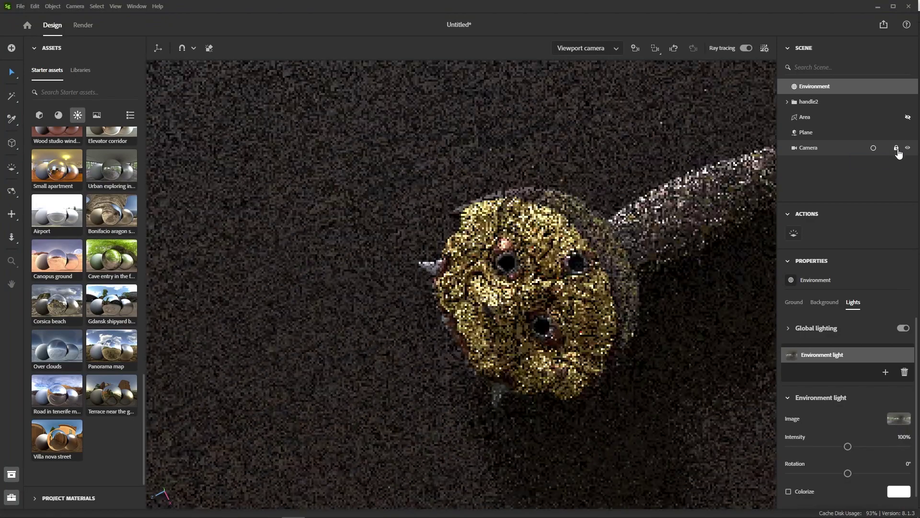
scroll(616, 283, down, 5)
middle_drag(616, 282, 589, 292)
scroll(589, 345, down, 3)
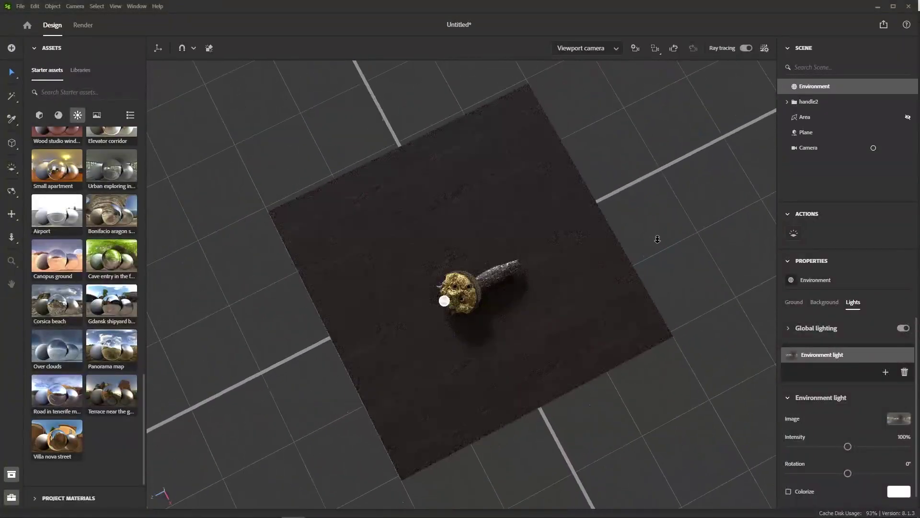
scroll(618, 314, up, 3)
right_drag(679, 476, 637, 345)
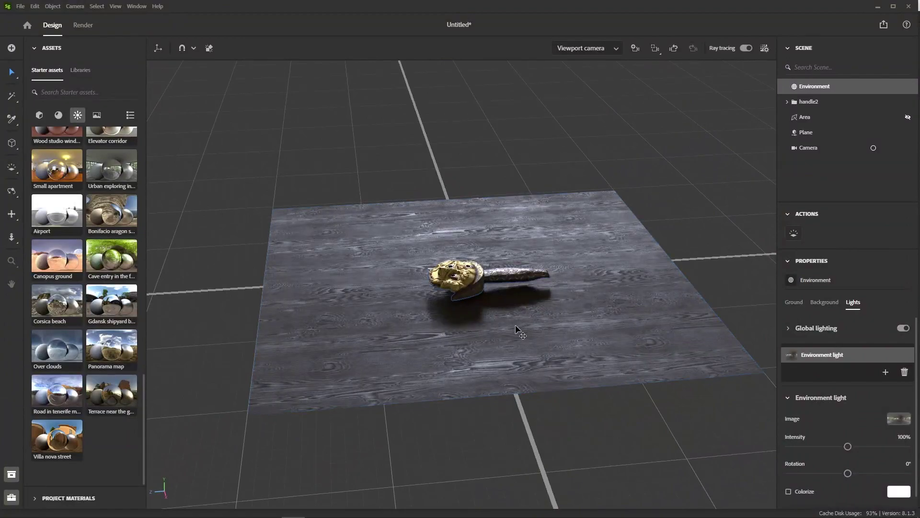
right_drag(517, 328, 474, 460)
Step: Add a plane as an upright wall beside the mask, rotated -90° in Z at scale 20, and move it to Z 220.53 cm
click(40, 115)
scroll(62, 233, up, 15)
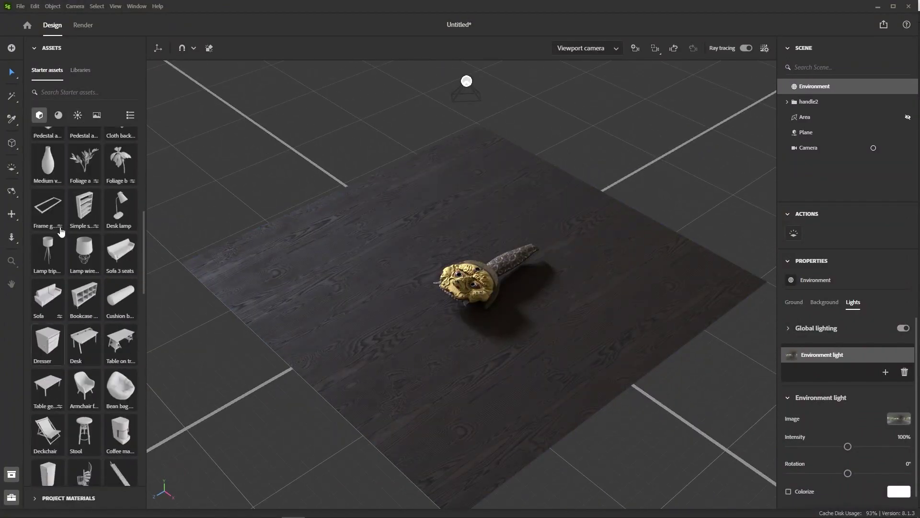
click(120, 216)
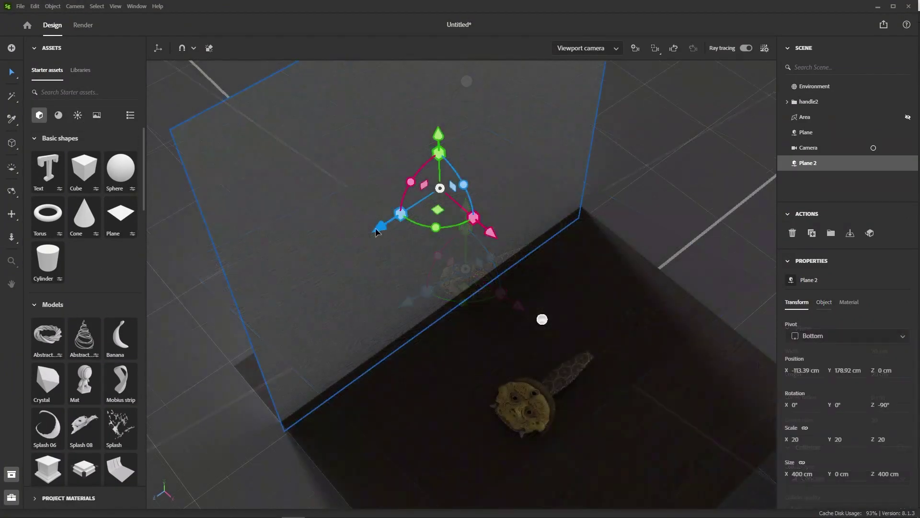
drag(376, 232, 165, 369)
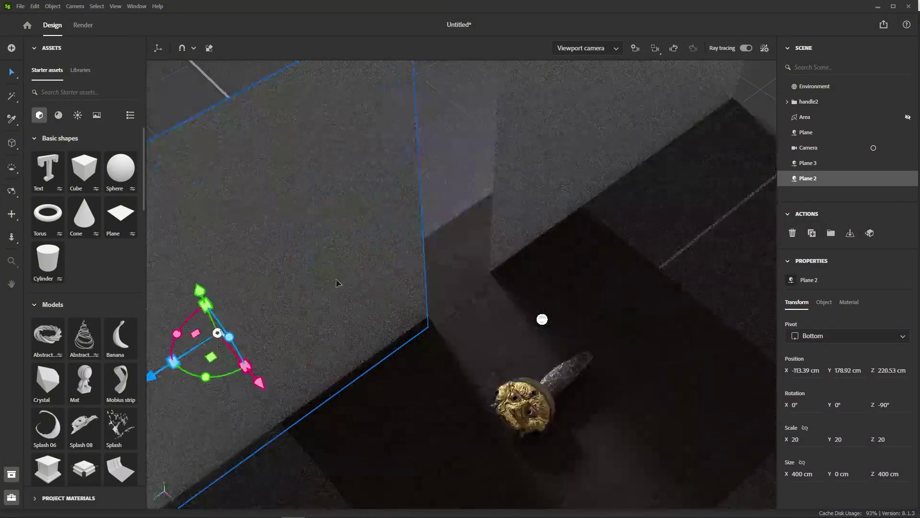
Step: Move the other wall plane to Z -233.08 cm so a narrow gap lets light onto the mask, and check the camera view
click(618, 144)
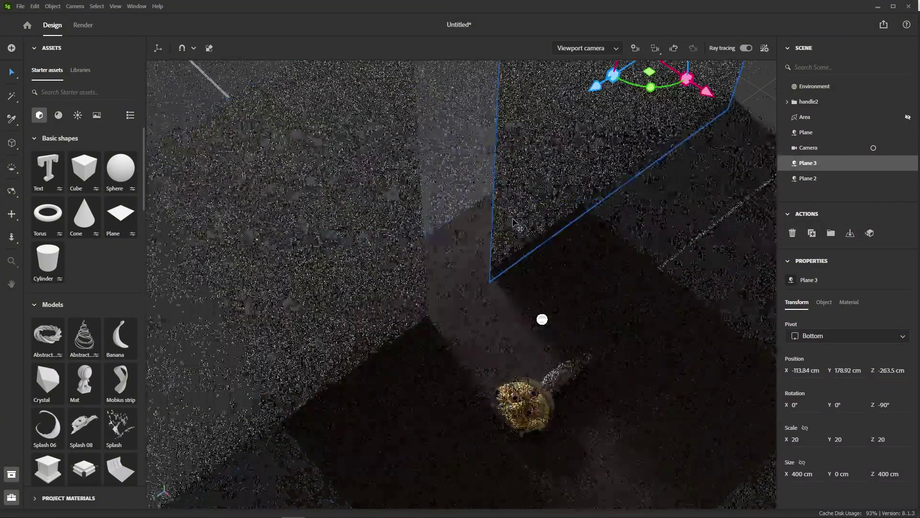
drag(594, 86, 571, 100)
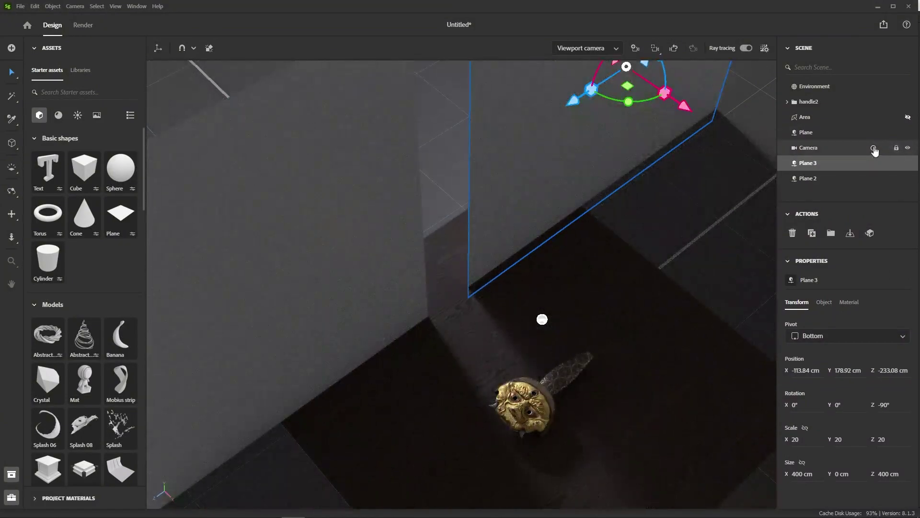
click(873, 147)
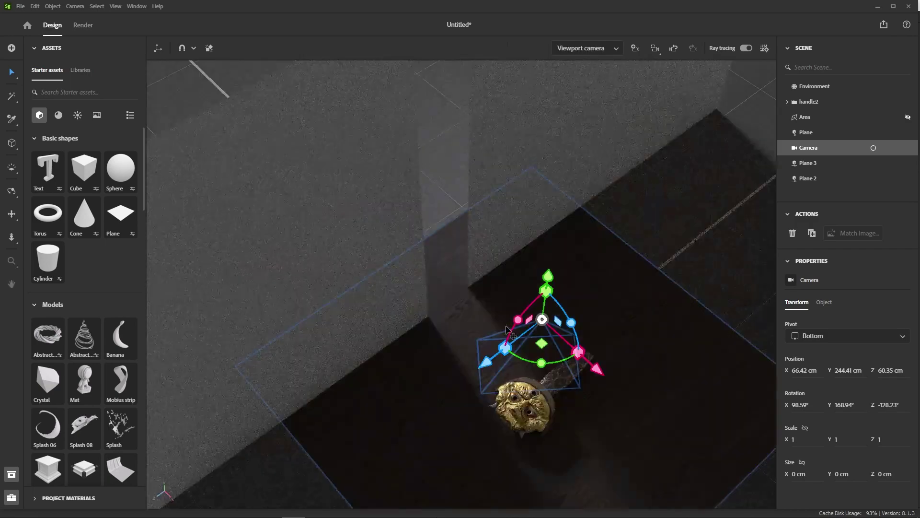
Step: Browse the starter models and add the Foliage b plant at the scene's origin
middle_drag(567, 455, 529, 304)
click(655, 466)
right_drag(655, 466, 587, 373)
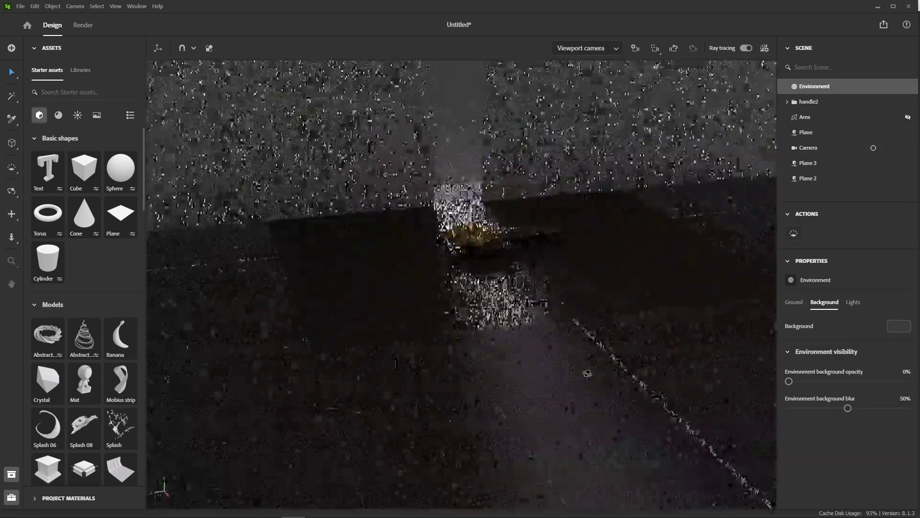
drag(587, 373, 613, 401)
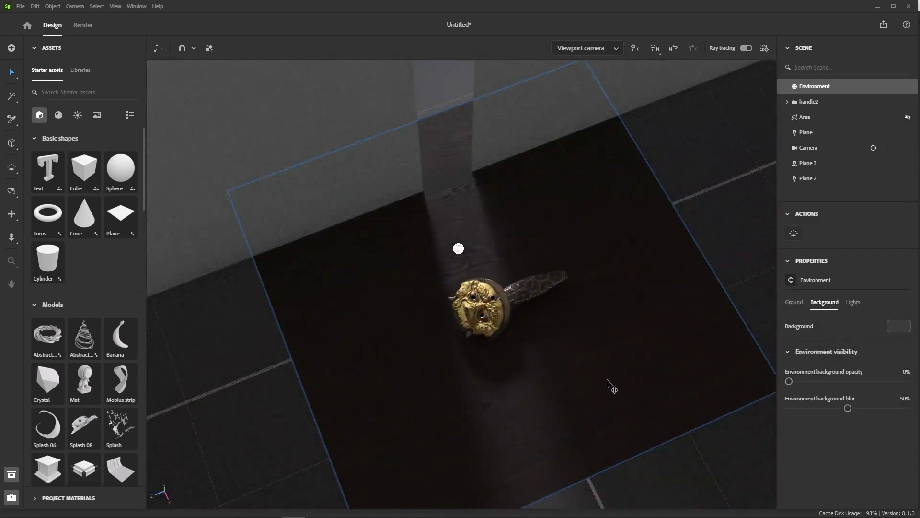
scroll(89, 428, down, 12)
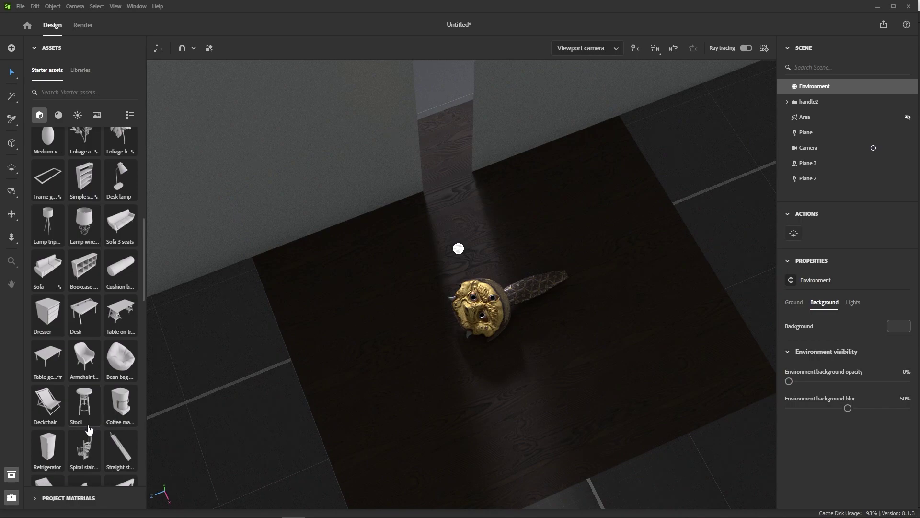
scroll(89, 429, down, 10)
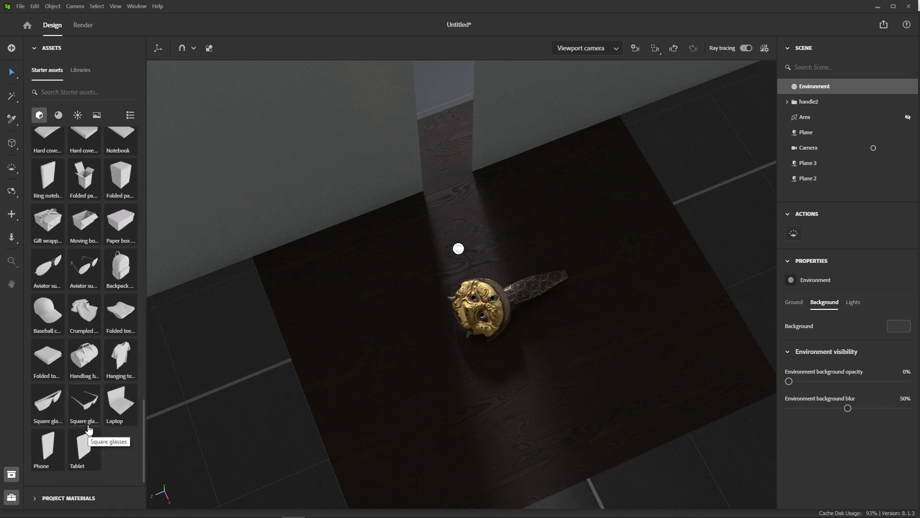
scroll(88, 429, up, 5)
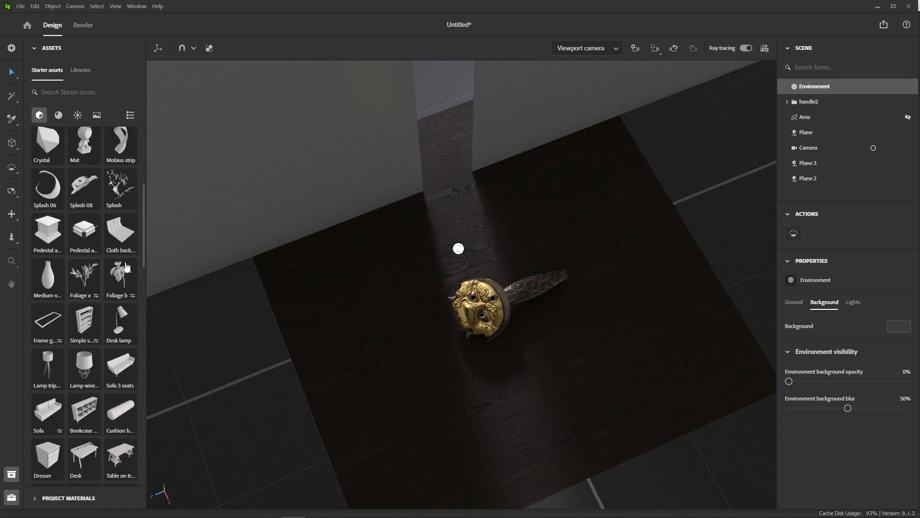
right_drag(329, 378, 384, 191)
scroll(383, 187, up, 3)
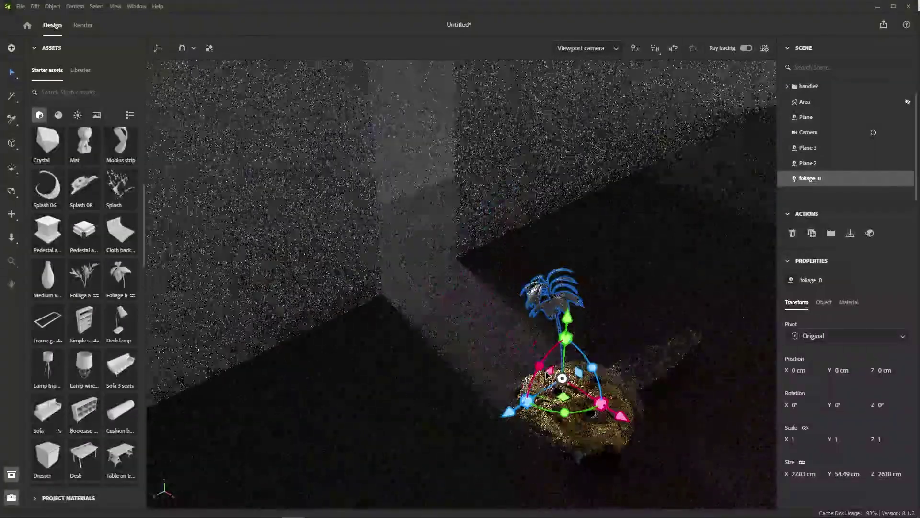
Step: Scale the foliage plant uniformly to 5
click(818, 304)
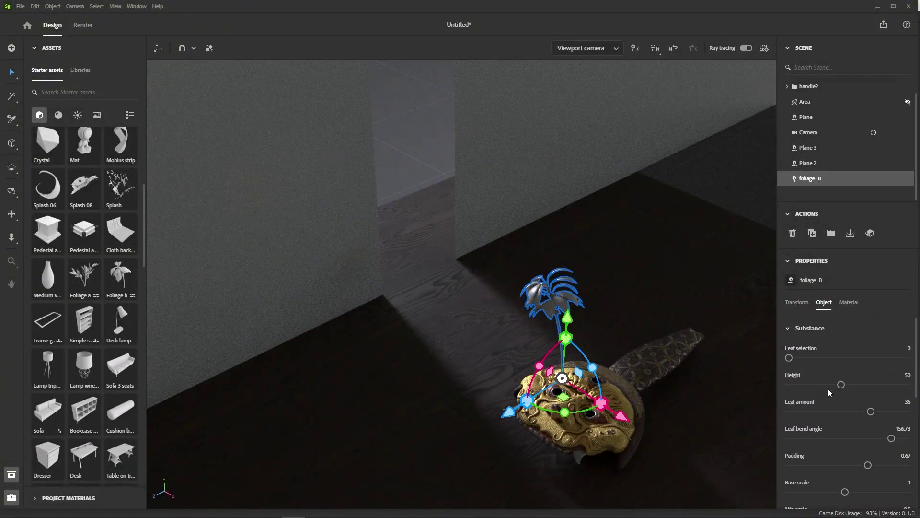
click(796, 302)
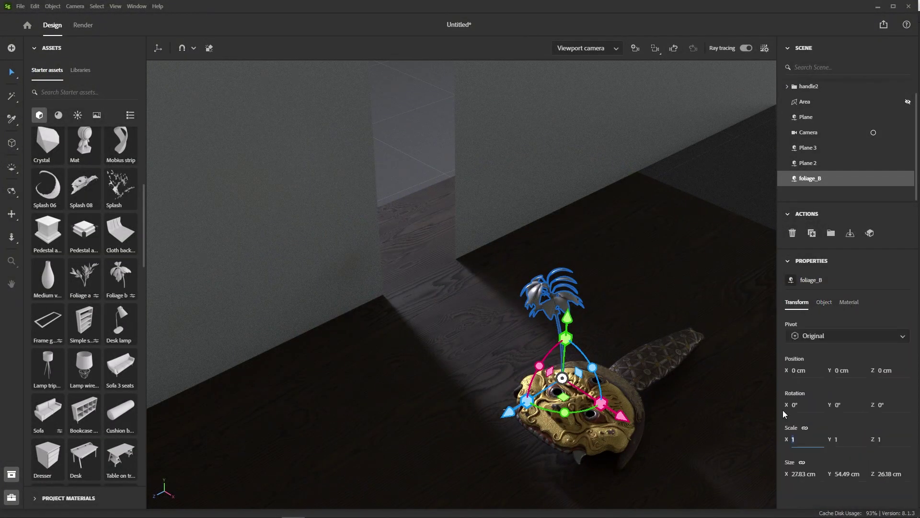
text(5)
key(Return)
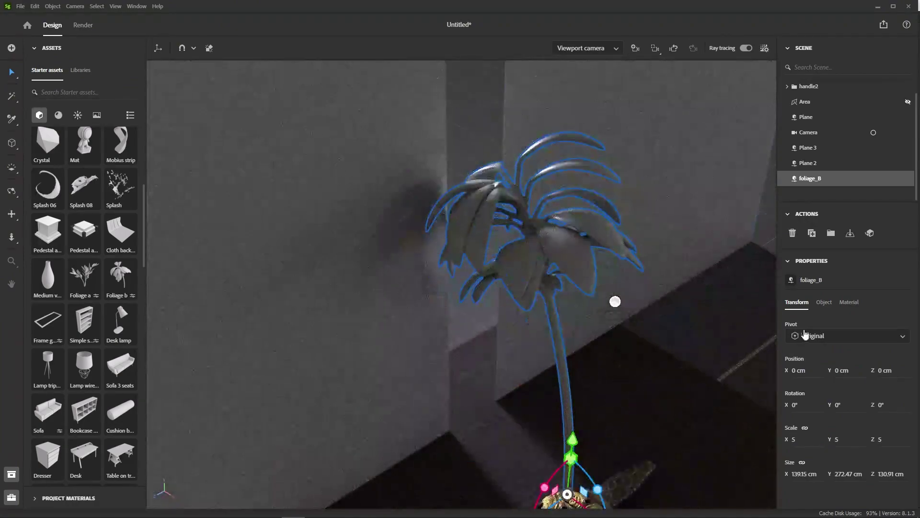
Step: Set the foliage's leaf selection to 1, height 38.17, leaf amount 50, leaf bend angle 130.24 and padding 0.28, and turn off ray tracing
click(830, 305)
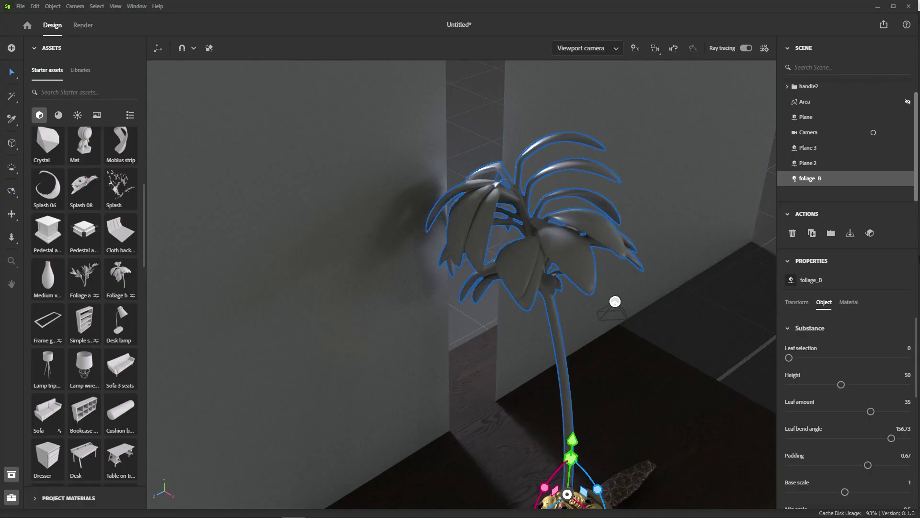
click(831, 356)
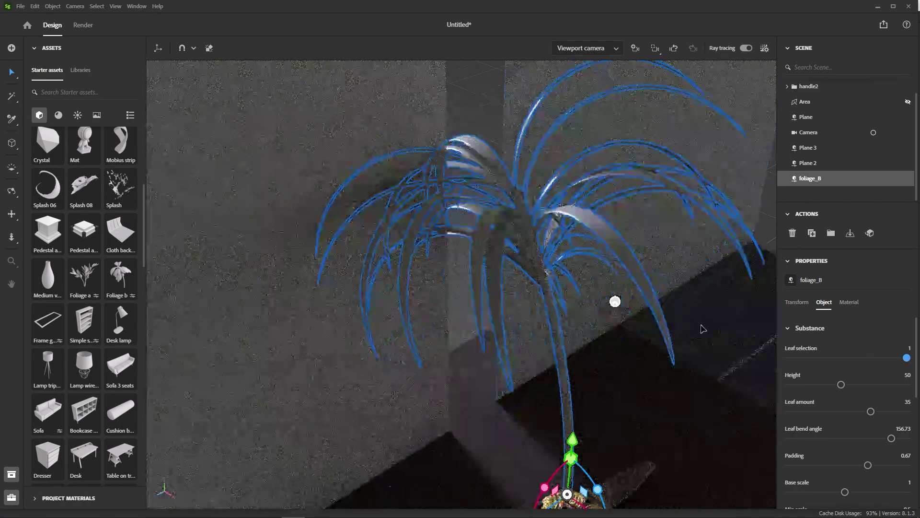
click(824, 384)
drag(871, 411, 822, 465)
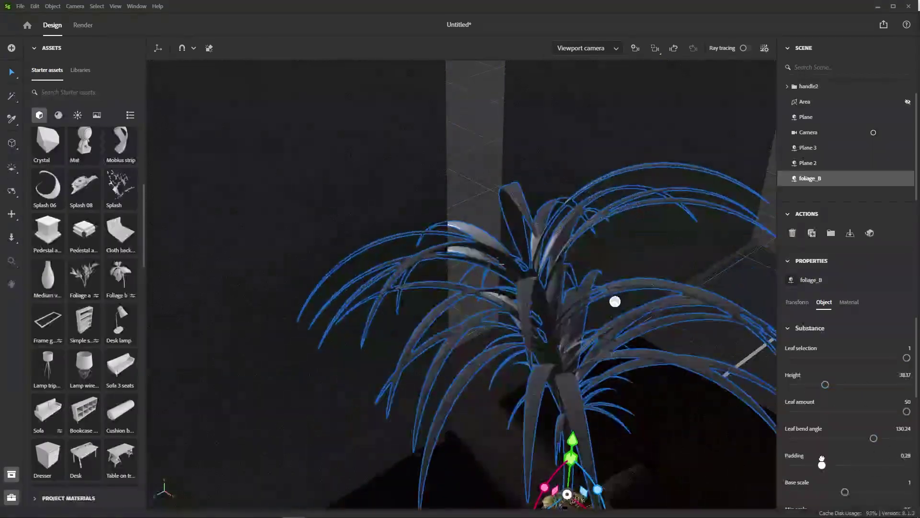
scroll(633, 380, down, 3)
right_drag(632, 380, 633, 336)
middle_drag(634, 336, 636, 313)
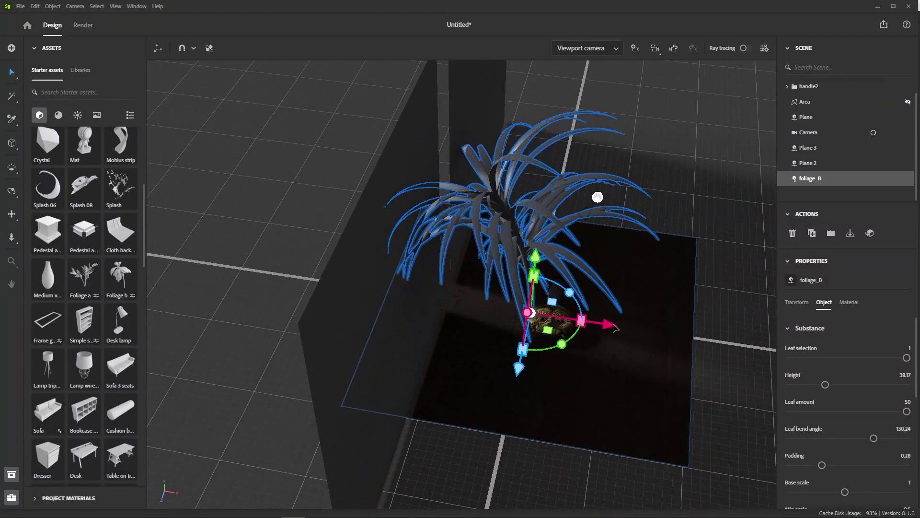
Step: Move the foliage plant behind the wall planes and slide both walls outward to widen the gap between them
drag(610, 327, 391, 298)
drag(340, 310, 323, 290)
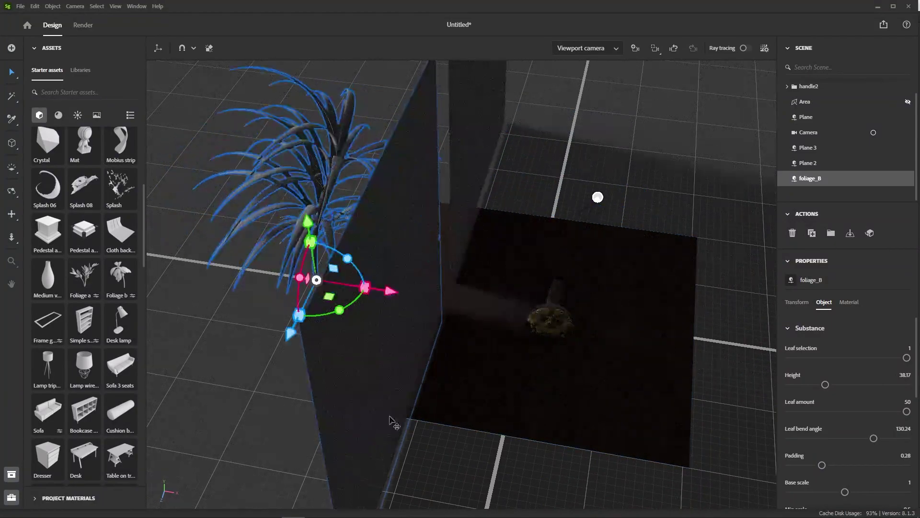
right_drag(390, 421, 290, 335)
click(227, 259)
drag(207, 208, 154, 231)
click(619, 268)
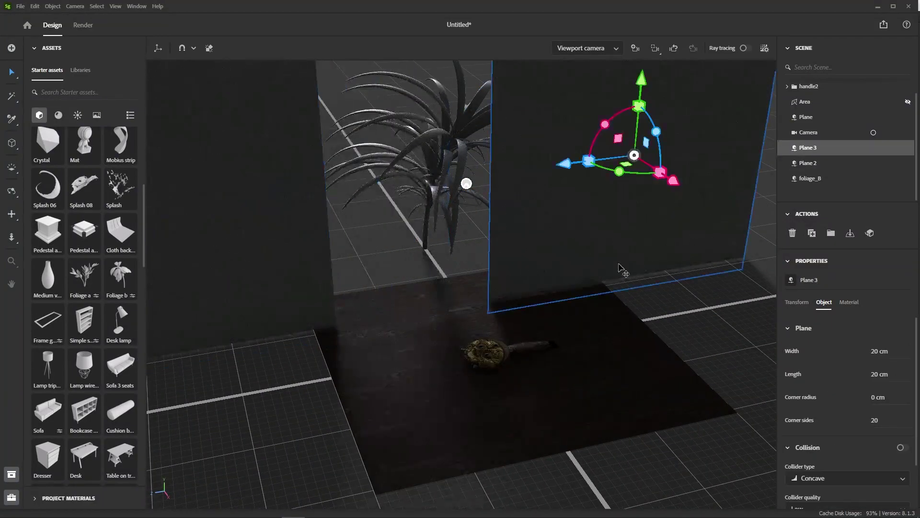
drag(562, 166, 683, 171)
Step: Turn ray tracing on and set the foliage plant's height to 58.66
right_drag(463, 144, 472, 225)
click(472, 225)
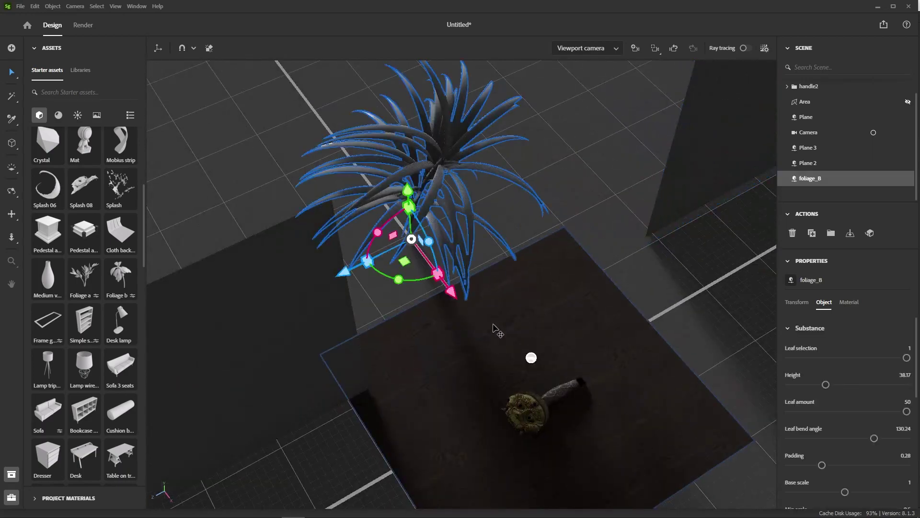
click(742, 50)
middle_drag(591, 442, 597, 349)
scroll(598, 349, up, 2)
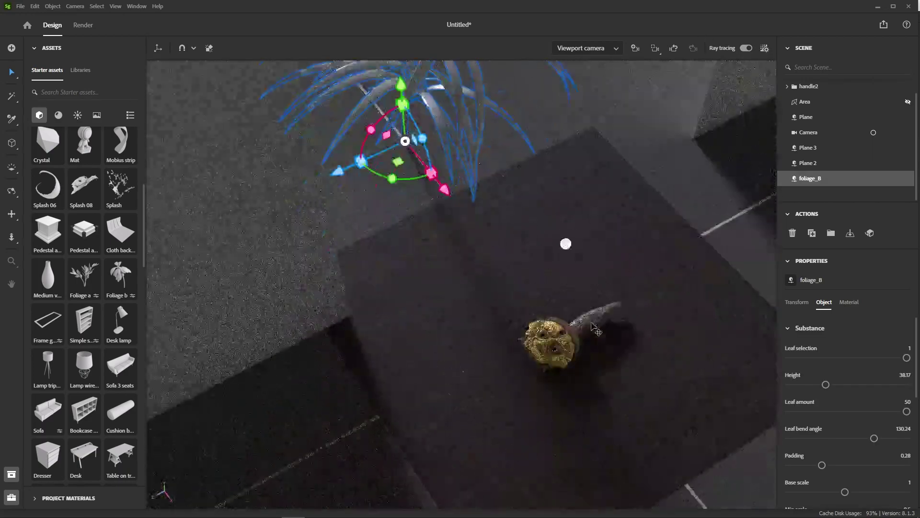
right_drag(597, 349, 592, 196)
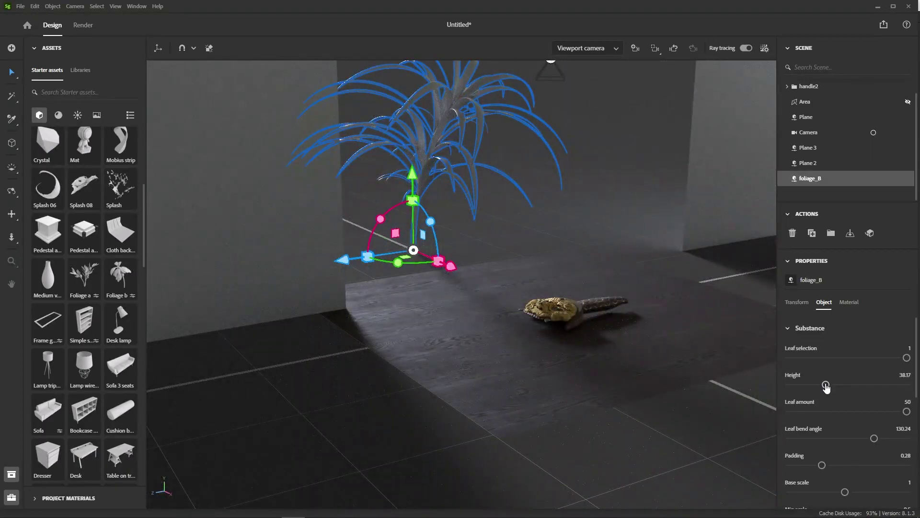
drag(826, 387, 853, 386)
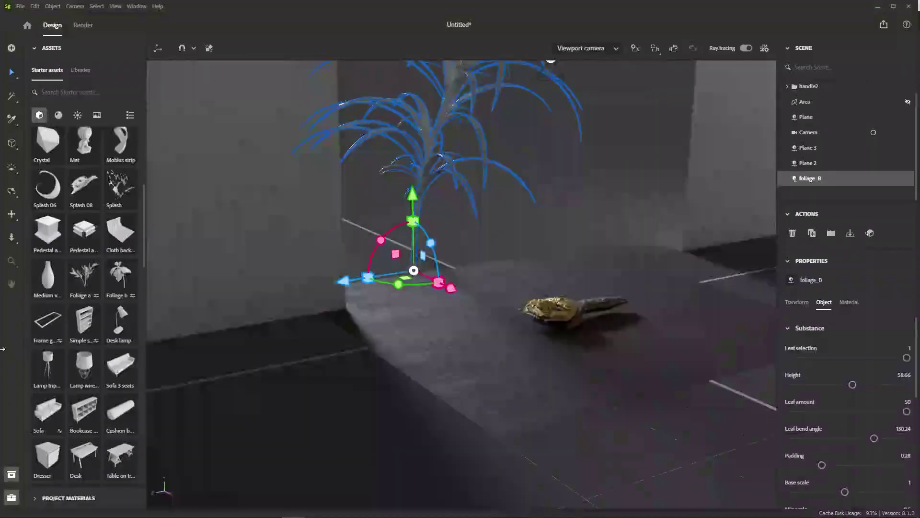
Step: Light the scene with the Villa nova street environment from the starter assets and check the plant's shadow near the mask
click(77, 115)
scroll(55, 238, down, 10)
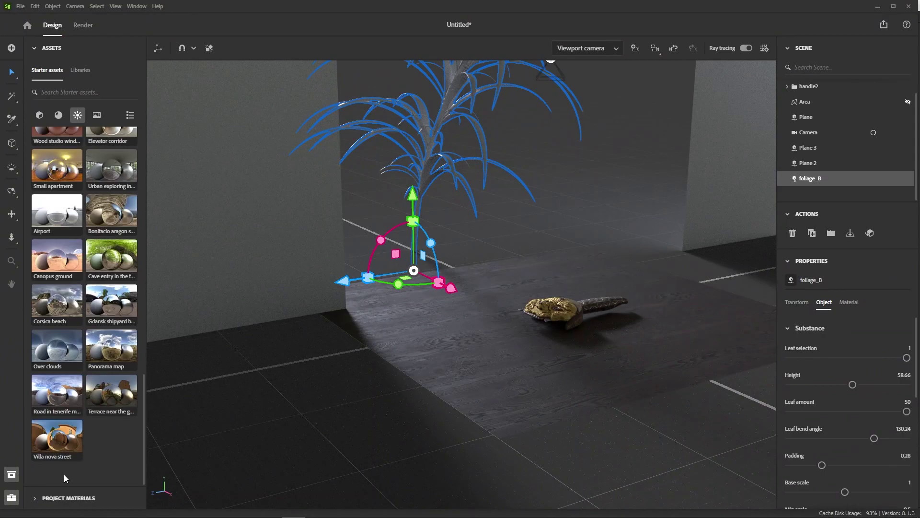
drag(54, 450, 641, 342)
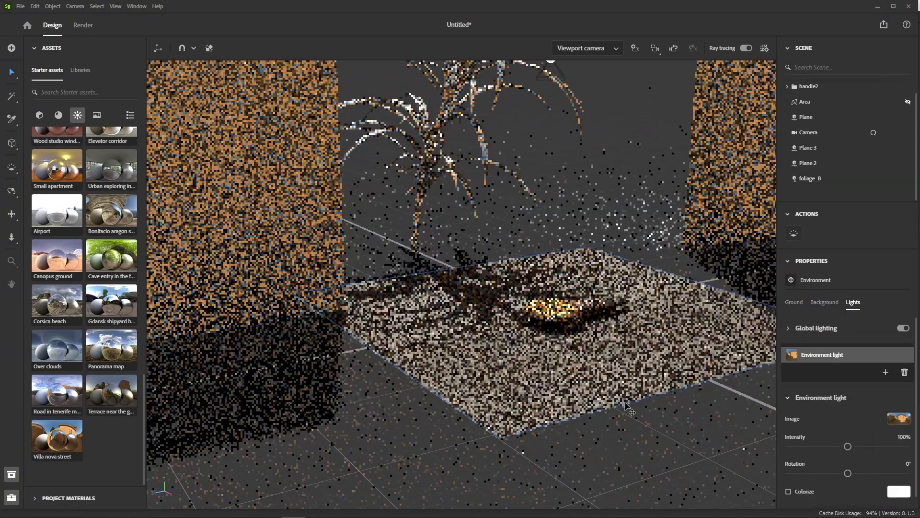
right_drag(626, 402, 588, 429)
scroll(587, 429, up, 3)
middle_drag(715, 315, 608, 273)
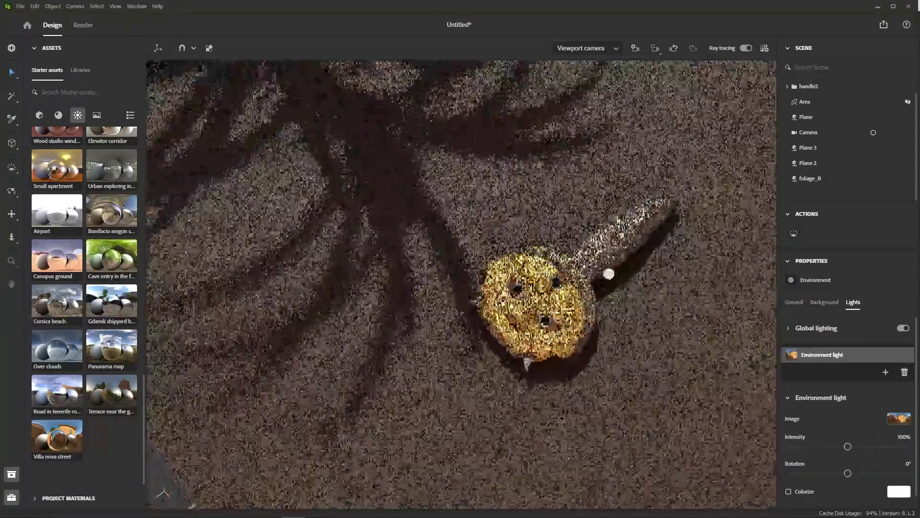
scroll(608, 273, up, 2)
scroll(442, 282, down, 5)
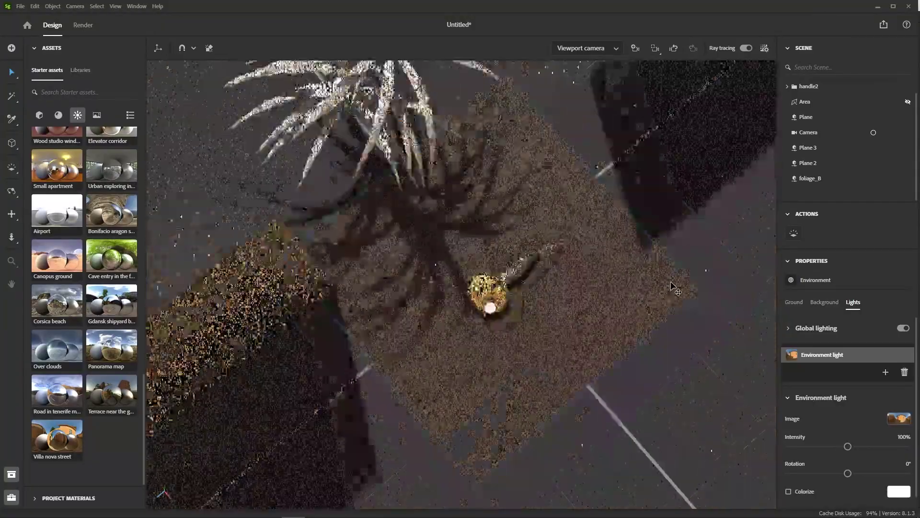
Step: Shift and raise the foliage plant so that its leaf shadow falls across the wooden floor around the mask
click(407, 175)
drag(439, 211, 459, 241)
drag(425, 132, 432, 20)
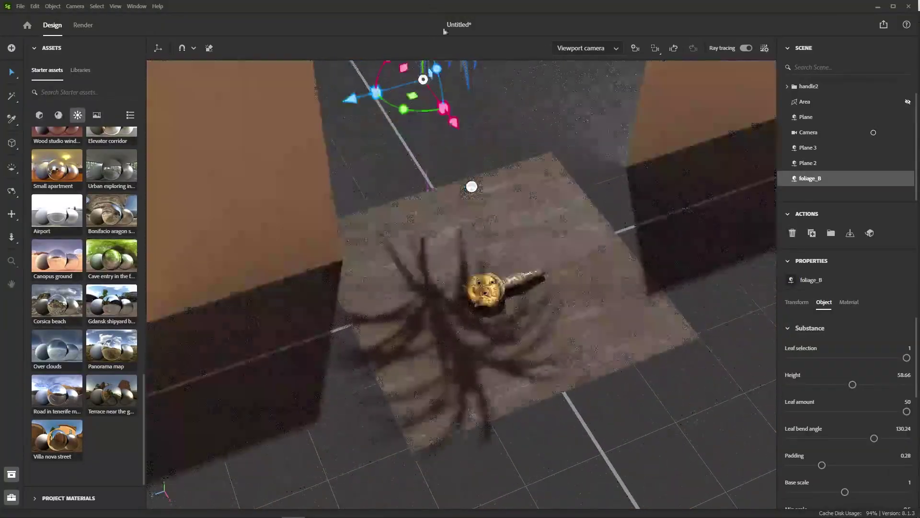
middle_drag(487, 204, 503, 292)
drag(474, 203, 460, 182)
scroll(455, 295, up, 2)
middle_drag(467, 398, 449, 281)
Step: Slide the Plane 2 wall farther outward, duplicate it, and place the copy in the gap between the two walls
scroll(450, 282, up, 5)
scroll(580, 357, up, 5)
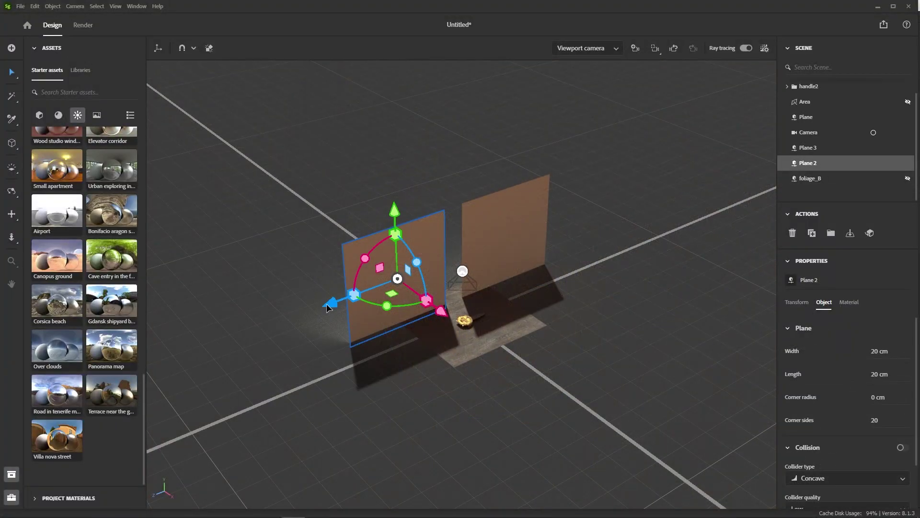
drag(328, 303, 265, 327)
click(511, 274)
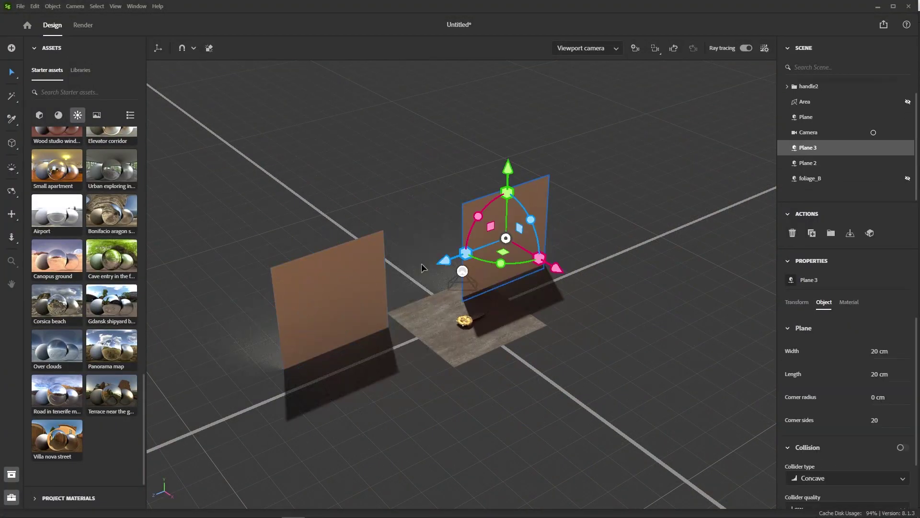
scroll(432, 263, up, 5)
click(242, 319)
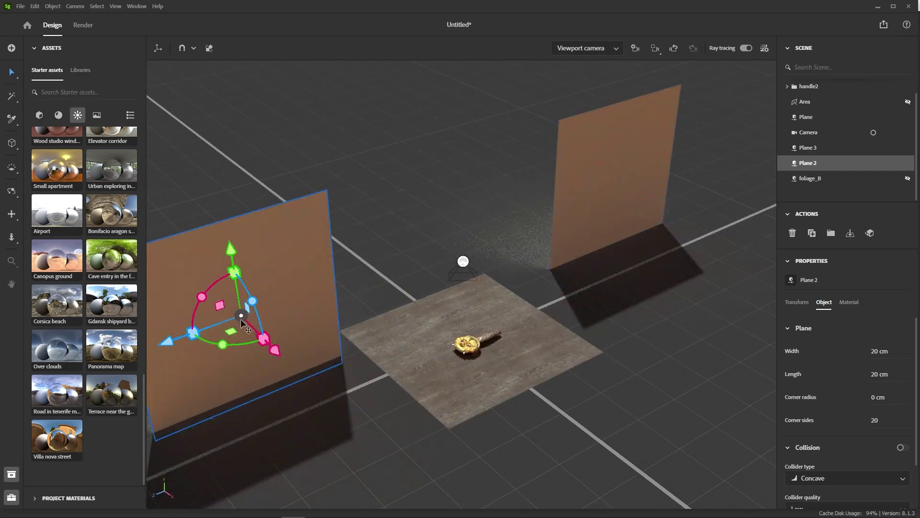
key(ctrl+d)
drag(164, 342, 405, 274)
Step: Try loading AdobeStock_54638049 from the Alphas folder as the opacity map on the material shared by the wall planes
click(850, 303)
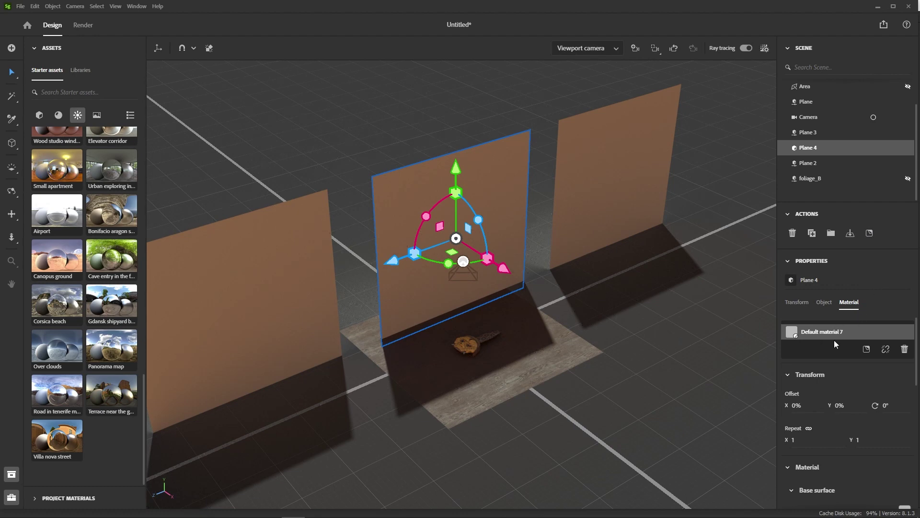
scroll(826, 419, down, 10)
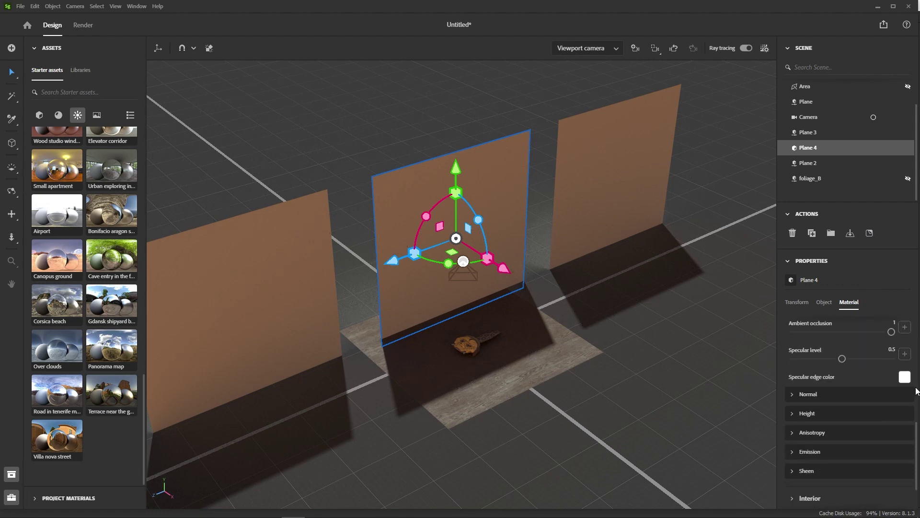
scroll(908, 390, up, 2)
click(904, 396)
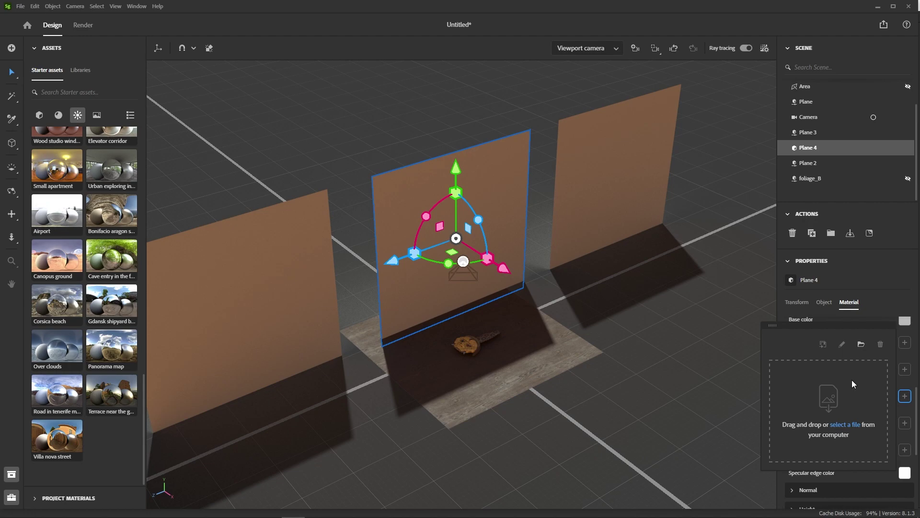
click(861, 344)
click(44, 98)
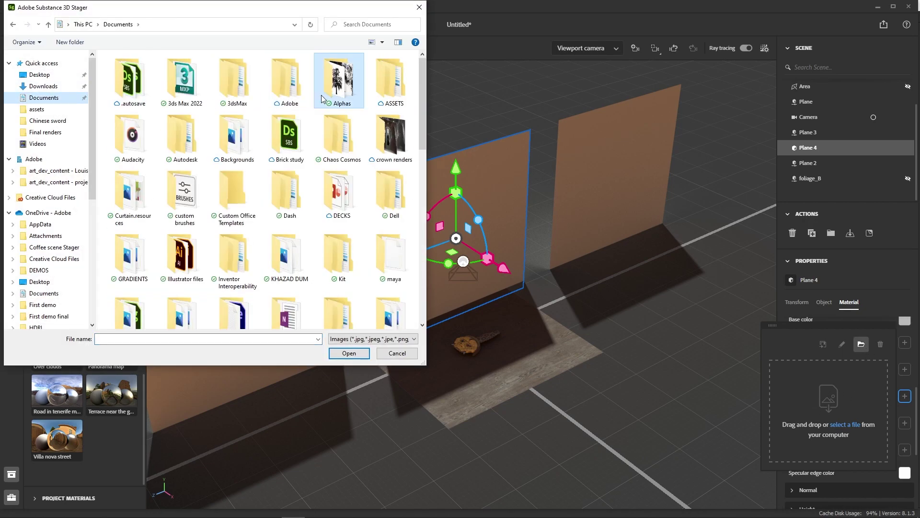
double_click(339, 81)
click(136, 119)
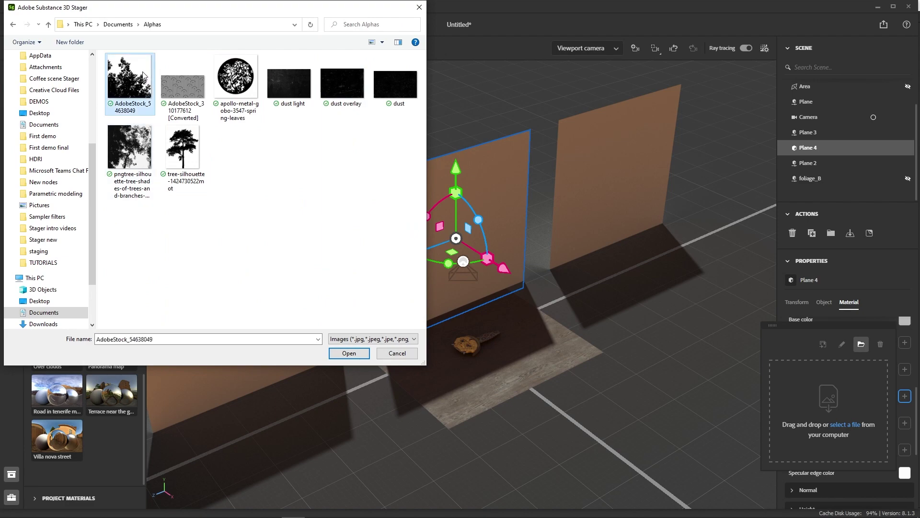
click(362, 353)
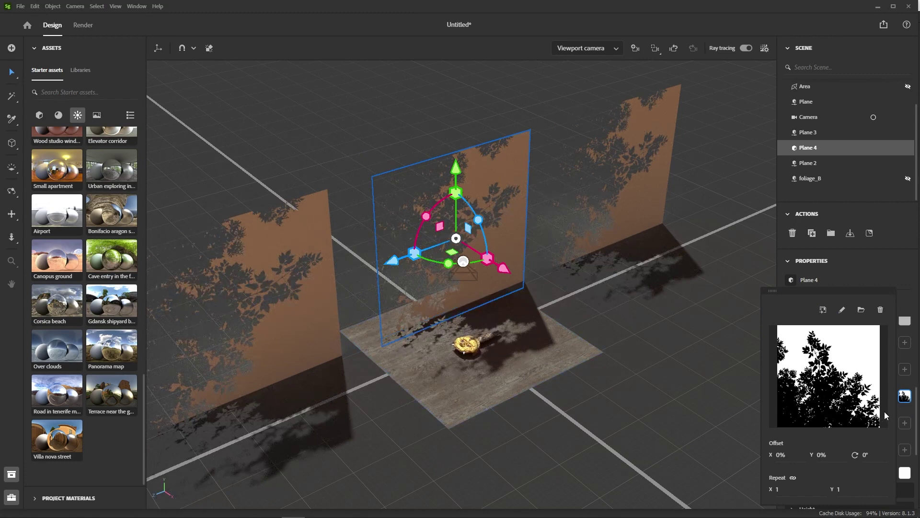
click(579, 485)
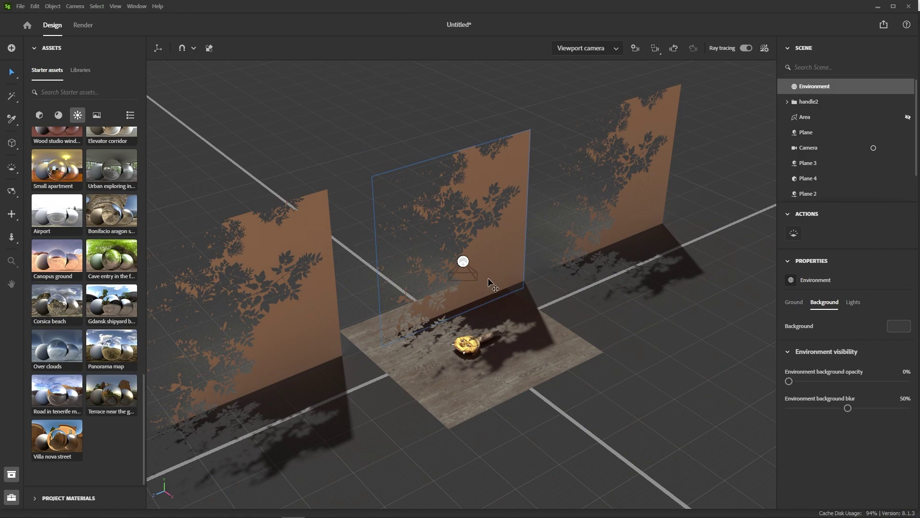
Step: Unlink the middle plane's material and load AdobeStock_54638049 as its opacity map, so only that plane gets the leaf cutout
click(496, 223)
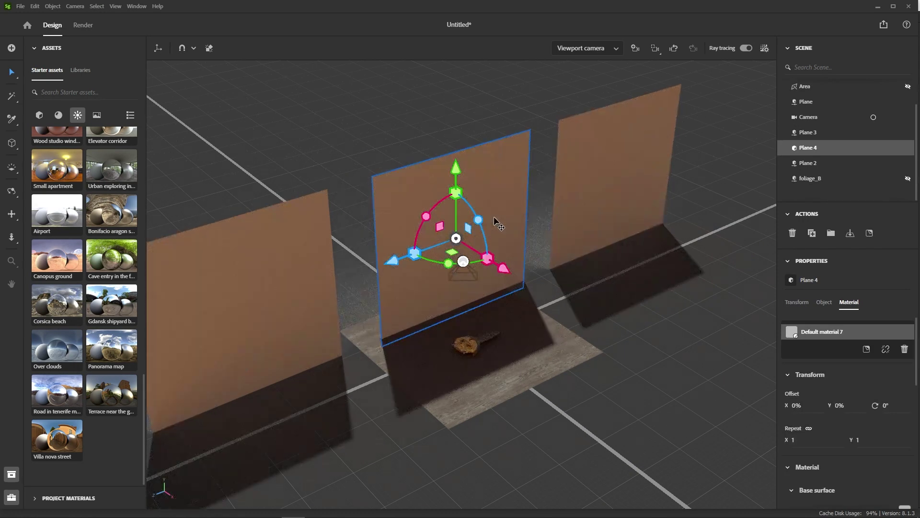
click(885, 350)
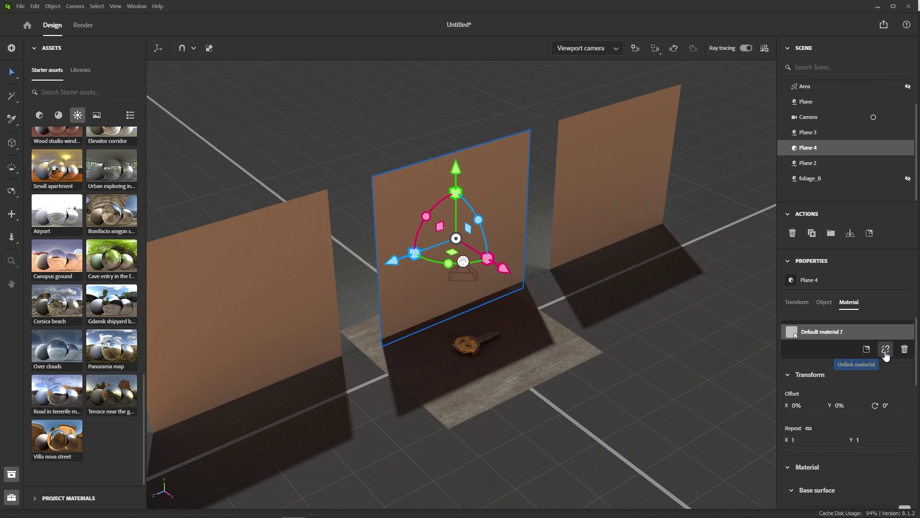
scroll(897, 427, down, 5)
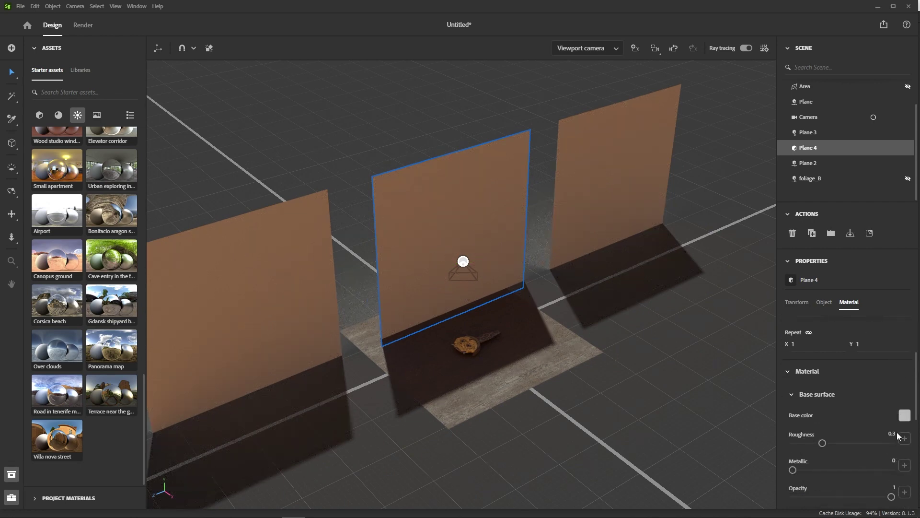
click(905, 348)
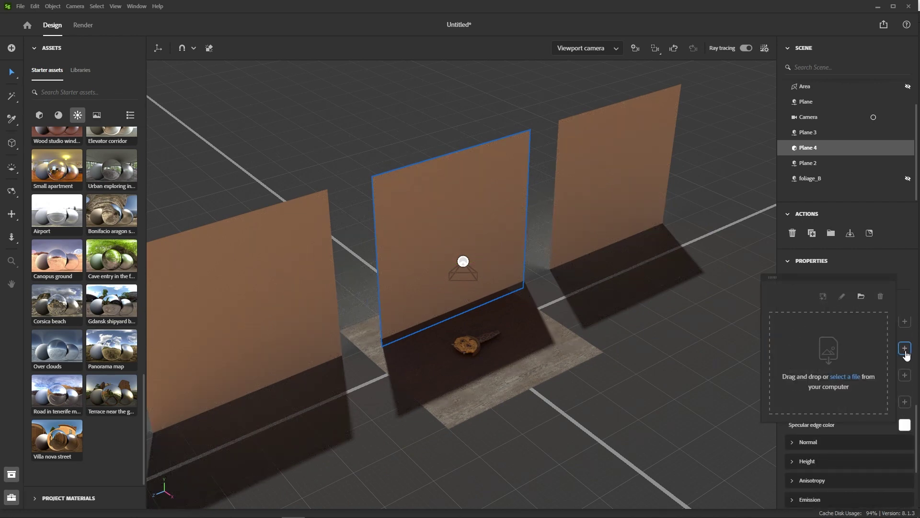
click(861, 296)
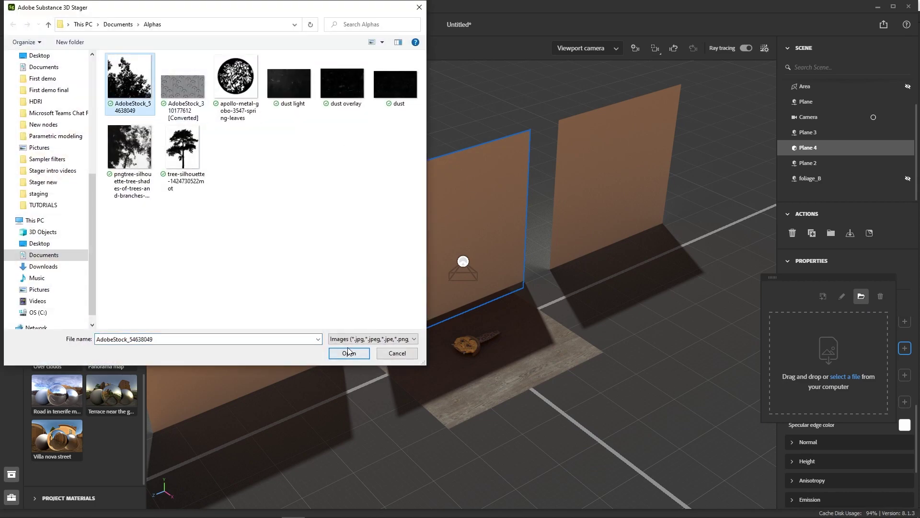
click(348, 353)
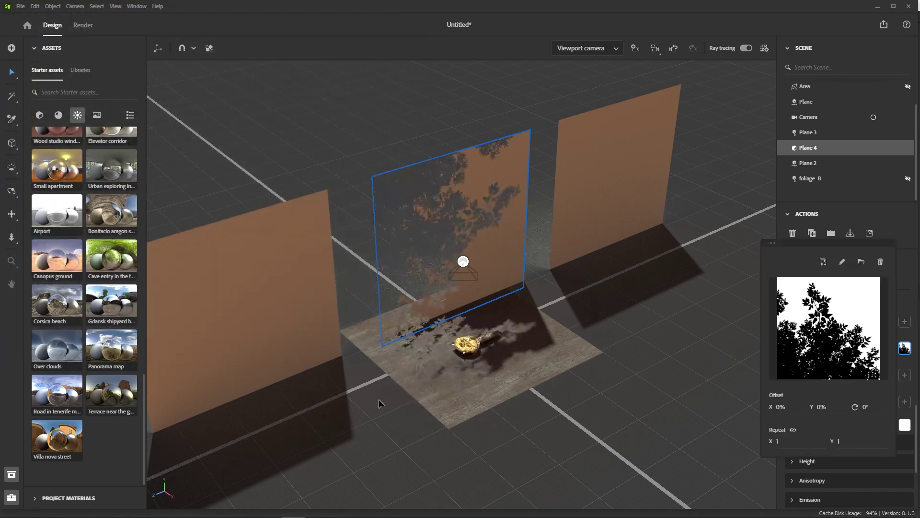
scroll(433, 300, up, 5)
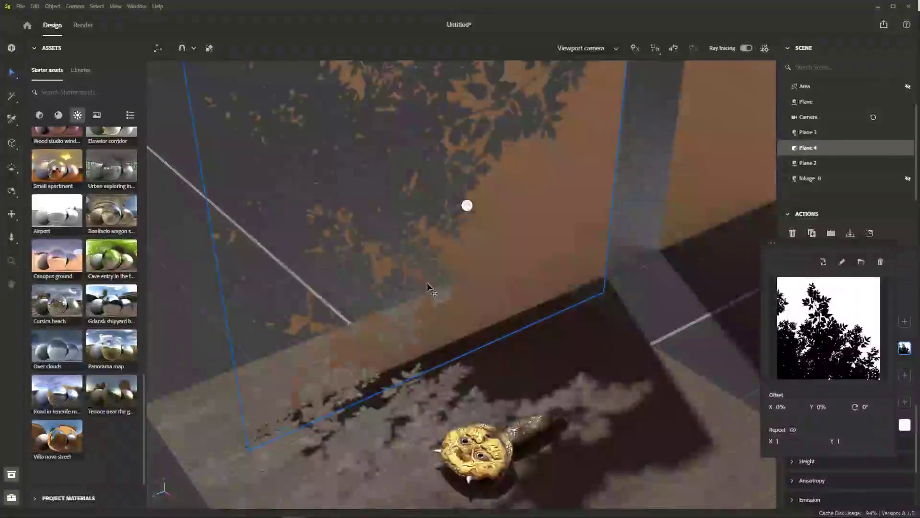
right_drag(427, 283, 415, 268)
middle_drag(415, 269, 445, 343)
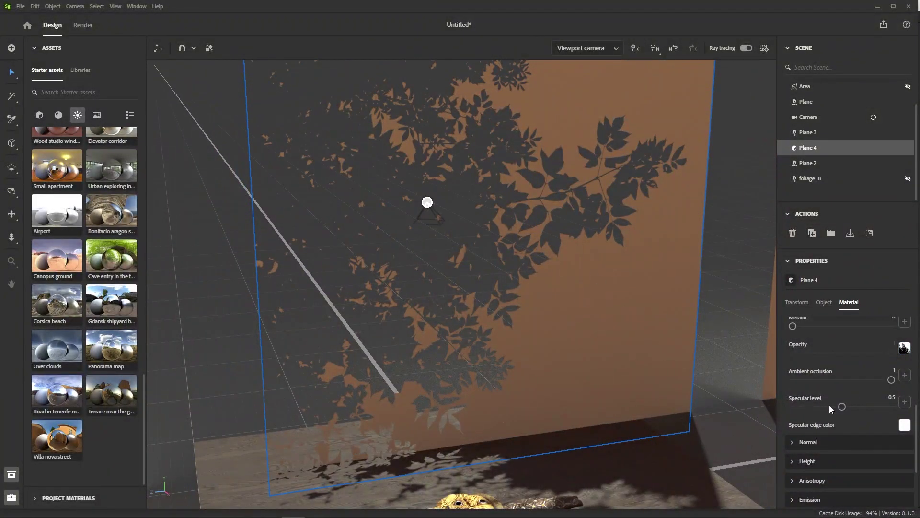
Step: Edit the middle plane's opacity image in Photoshop, inverting black and white with a Levels adjustment, and return to Substance 3D Stager
click(904, 349)
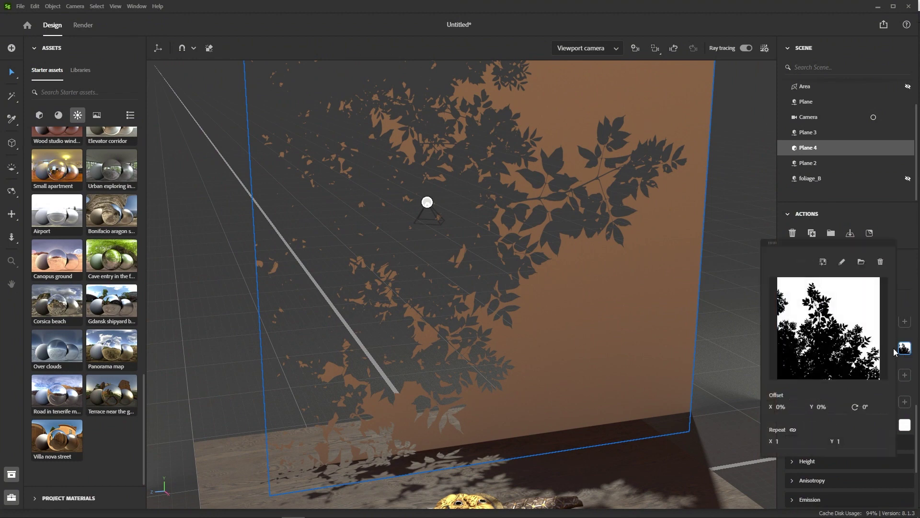
click(841, 262)
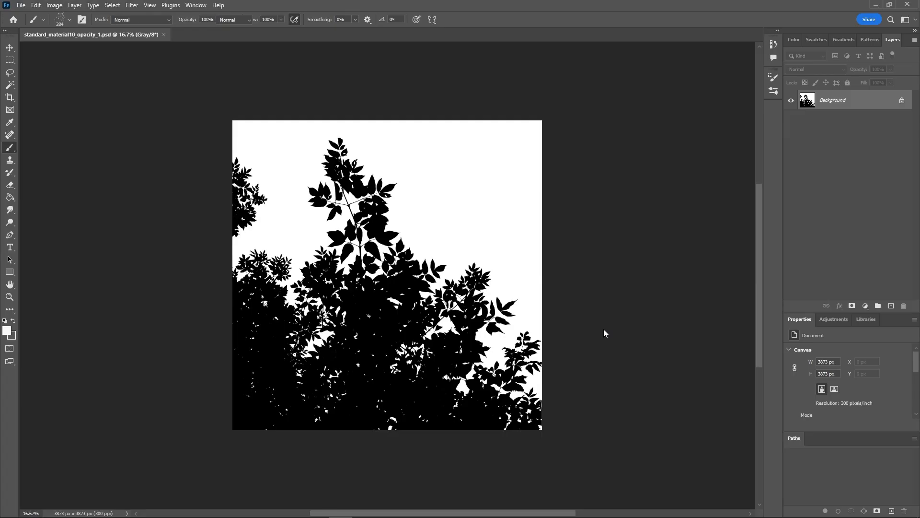
key(ctrl+l)
drag(671, 297, 593, 296)
drag(551, 297, 673, 297)
drag(593, 297, 551, 297)
click(711, 166)
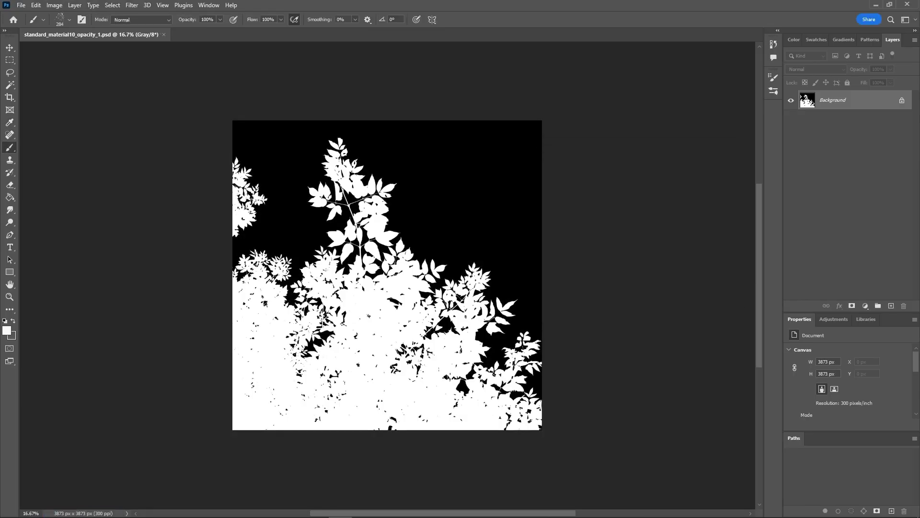
click(877, 6)
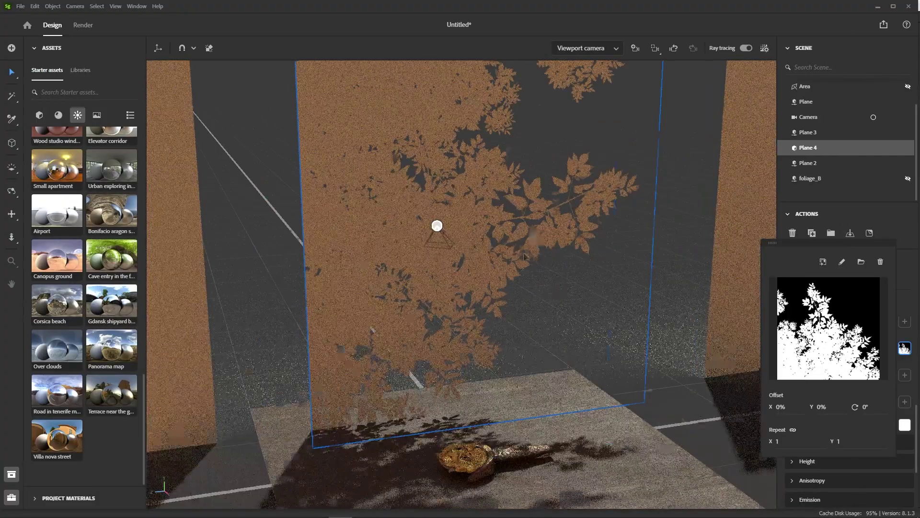
Step: Tilt and reposition the leaf-cutout plane above the floor so that its leaf shadows fall around the mask
scroll(524, 256, down, 2)
middle_drag(524, 256, 520, 196)
right_drag(519, 196, 390, 290)
click(389, 291)
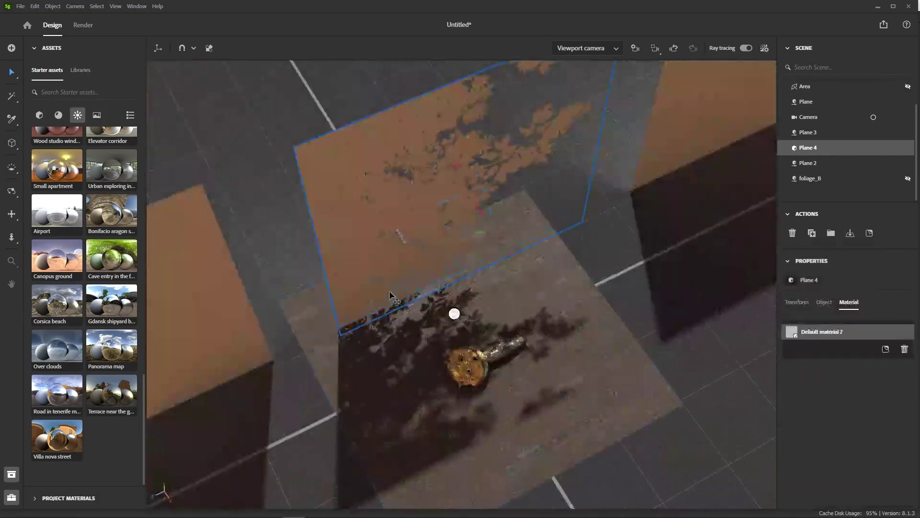
click(438, 232)
drag(431, 183, 432, 183)
right_drag(422, 258, 470, 280)
drag(497, 239, 409, 177)
right_drag(422, 226, 383, 192)
drag(348, 150, 361, 184)
drag(360, 183, 336, 165)
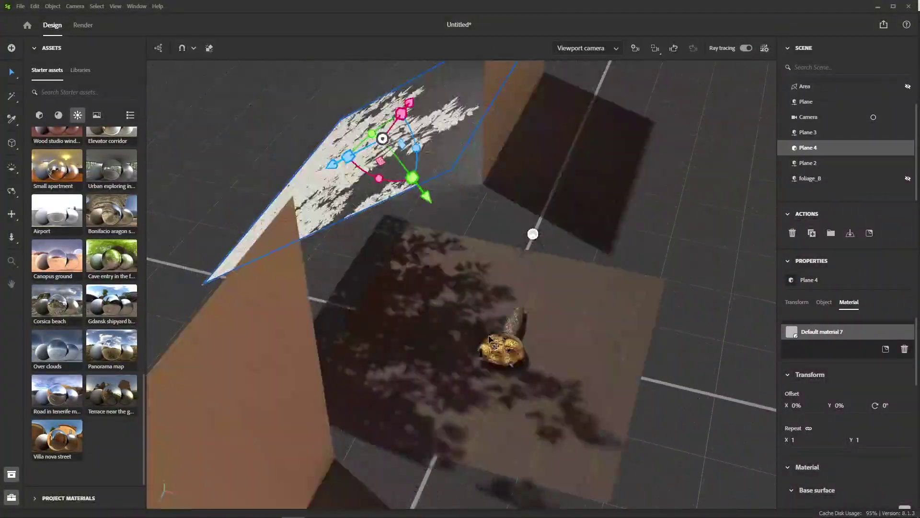
Step: Lower the leaf-cutout plane toward the floor and shift it sideways to adjust the leaf shadows around the mask
scroll(503, 341, up, 5)
right_drag(503, 341, 447, 319)
scroll(518, 424, up, 6)
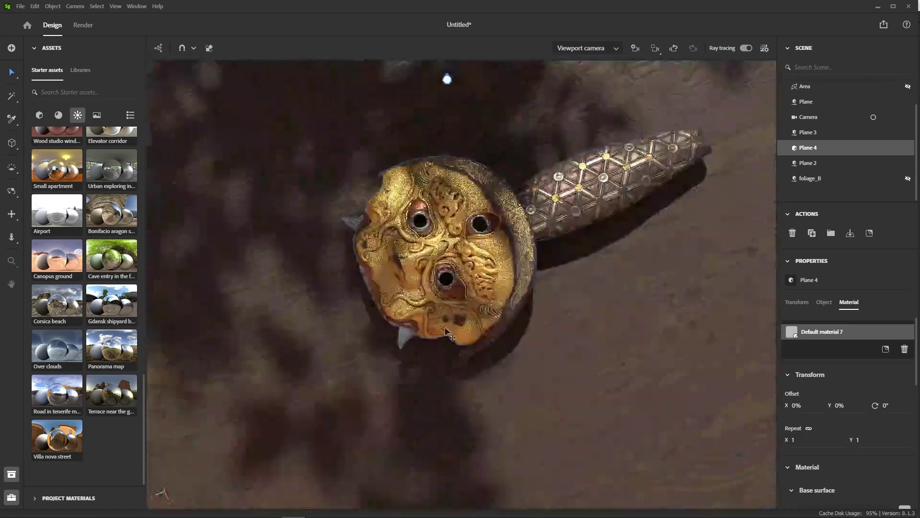
scroll(517, 425, down, 12)
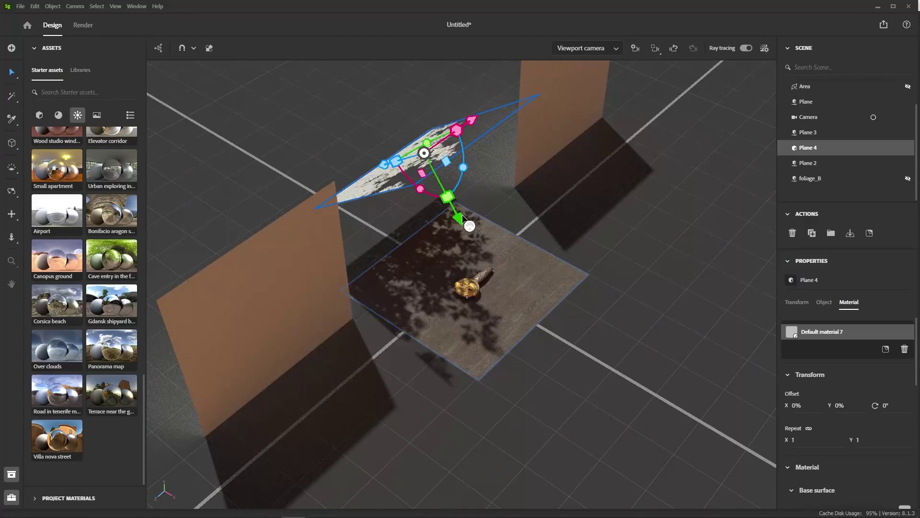
drag(463, 218, 470, 168)
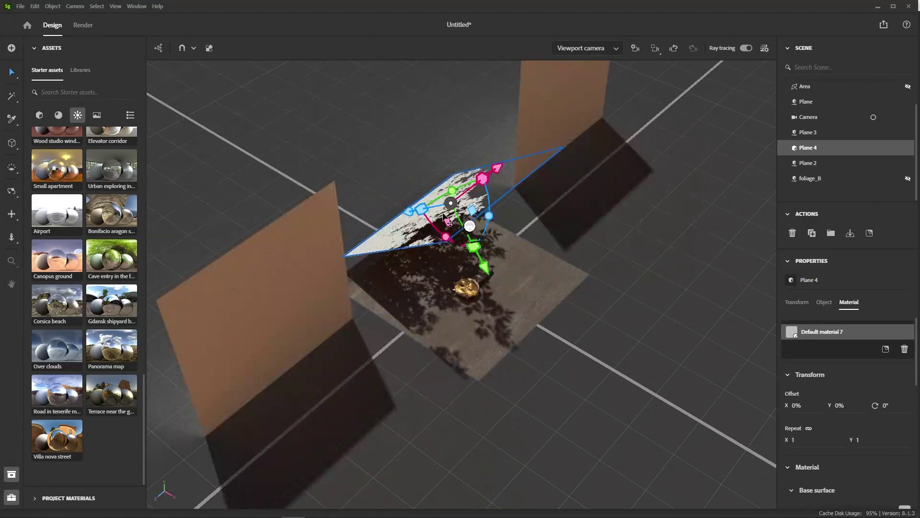
drag(406, 216, 381, 220)
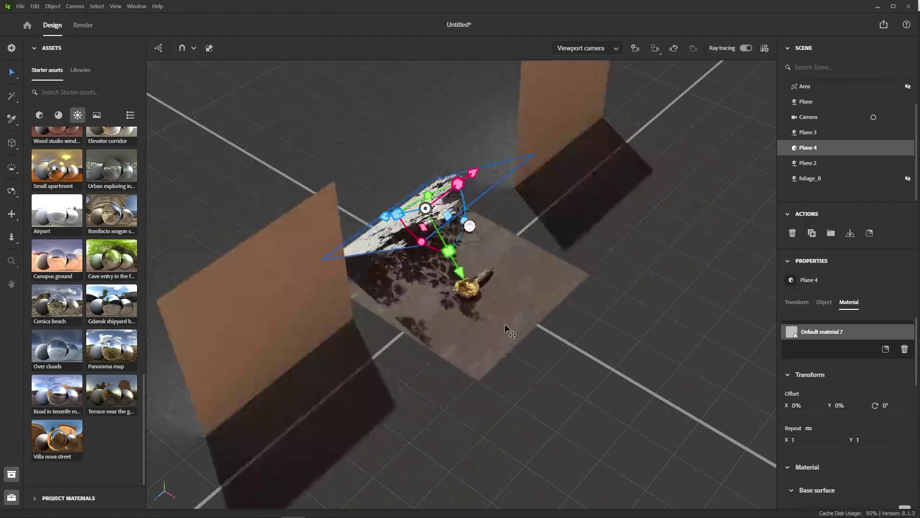
scroll(506, 332, up, 8)
scroll(507, 334, down, 5)
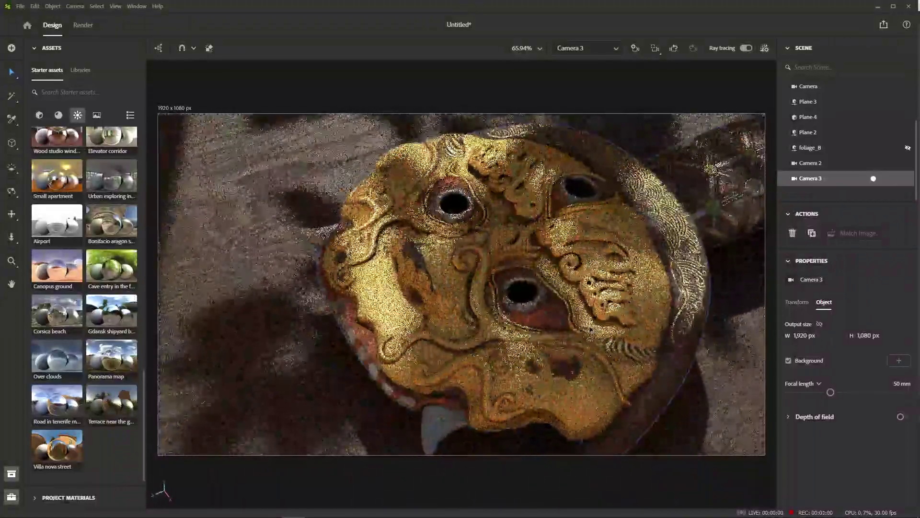
Step: Recenter the mask in Camera 3 and make its output square by setting the height to 1,920 px
mouse_move(673, 319)
middle_down()
mouse_move(646, 306)
mouse_move(654, 321)
middle_up()
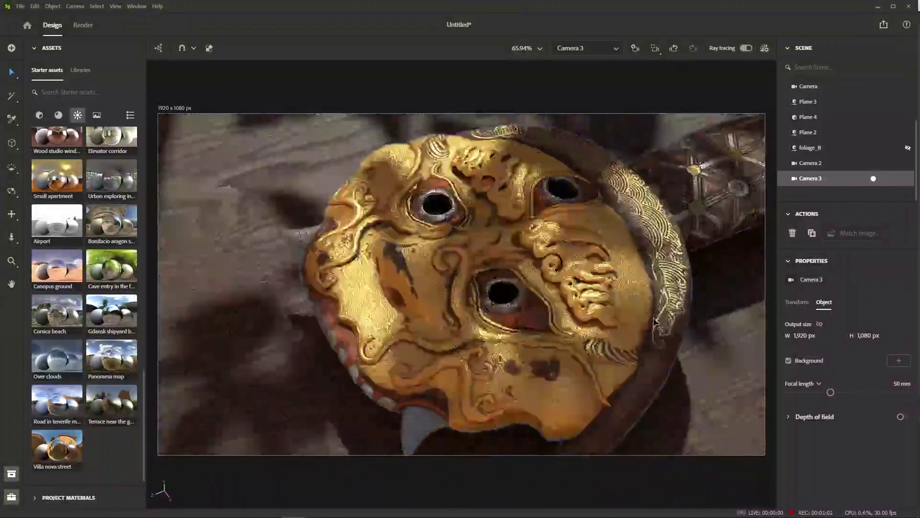
click(868, 337)
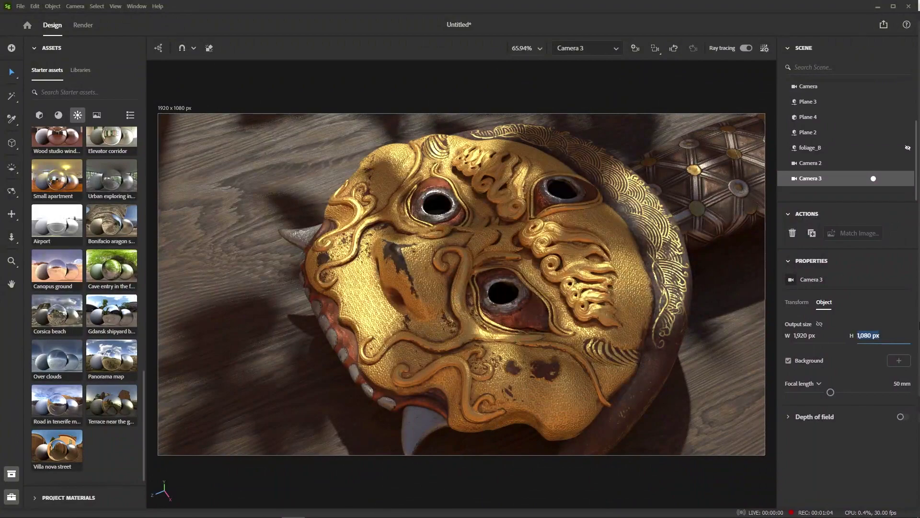
text(1,)
text(920)
key(Return)
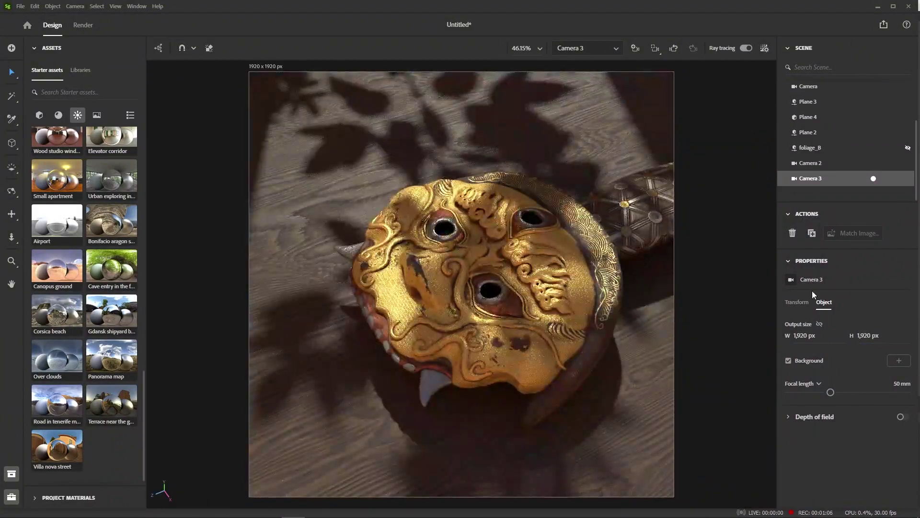
Step: Reframe the mask in Camera 3, set the focal length to 57 mm and enable depth of field
middle_drag(649, 287, 616, 294)
scroll(616, 294, up, 2)
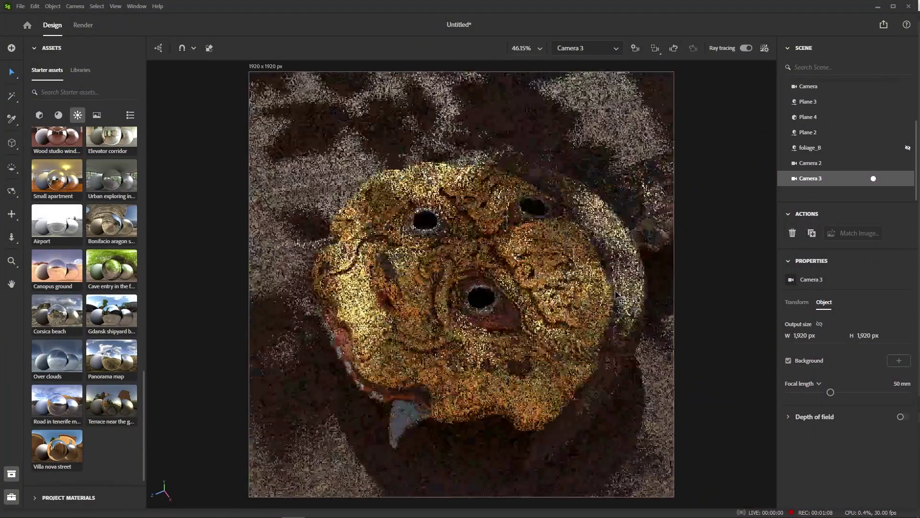
scroll(618, 297, down, 2)
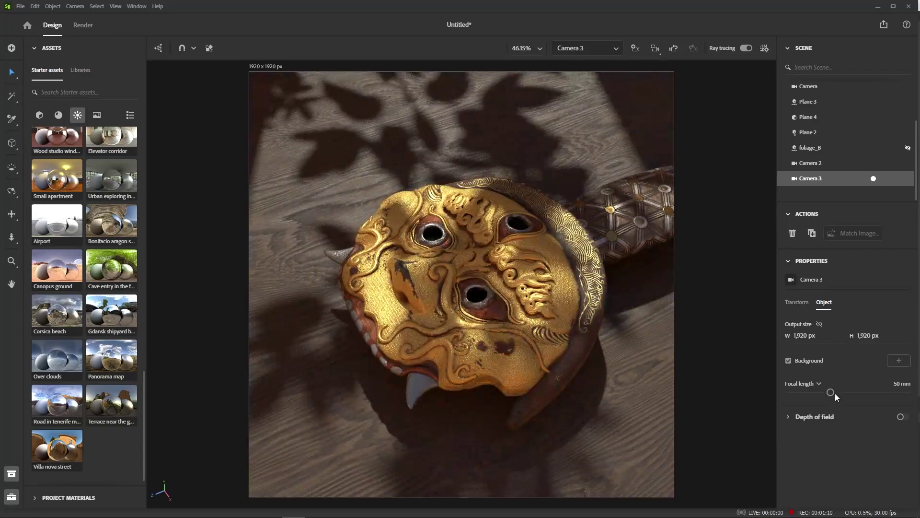
drag(834, 393, 839, 392)
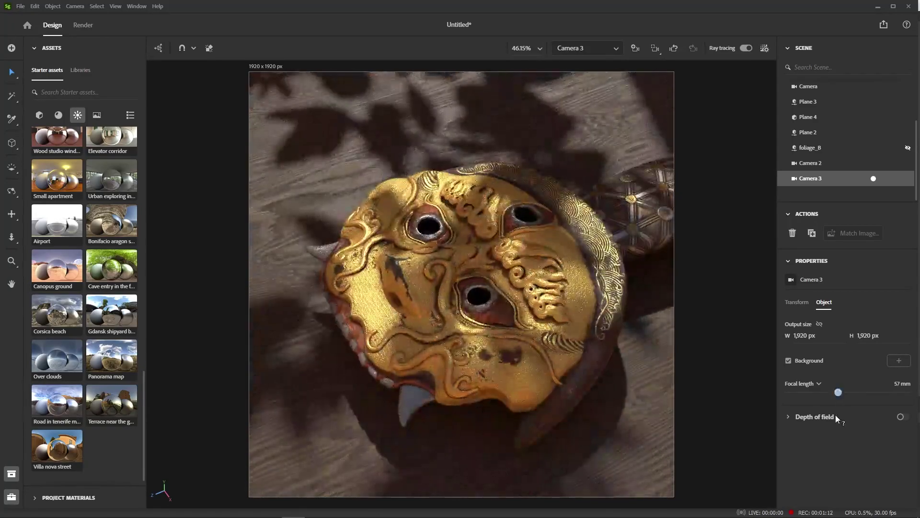
click(903, 417)
Step: Add a new camera and frame it as a close-up of the mask's lower eye and the ornament around it
click(635, 48)
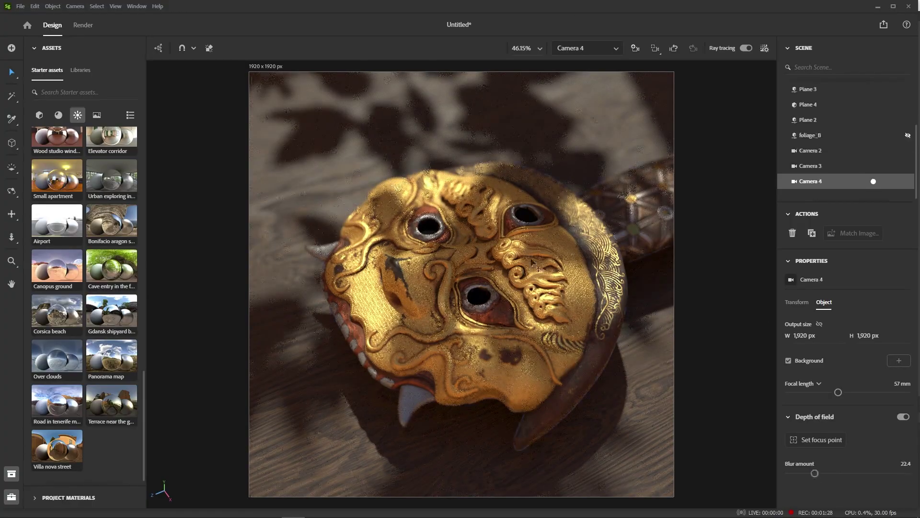
scroll(427, 288, up, 10)
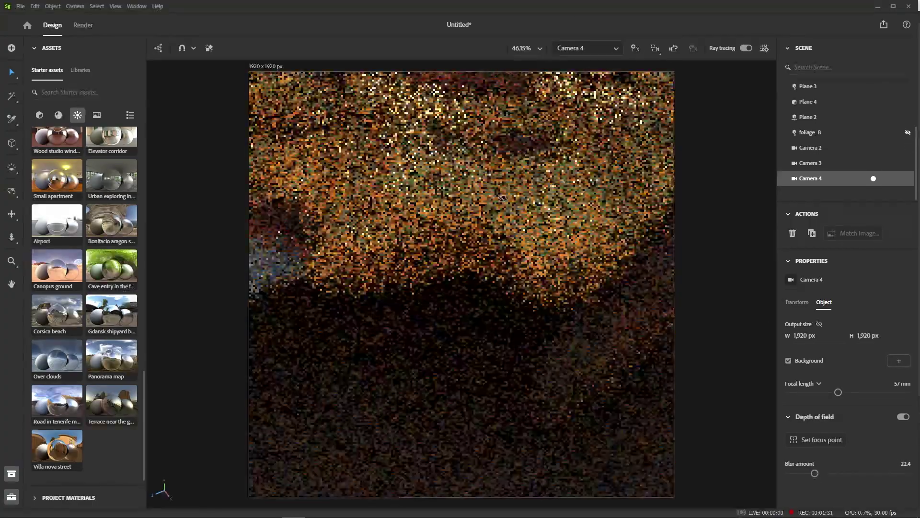
right_drag(502, 198, 406, 325)
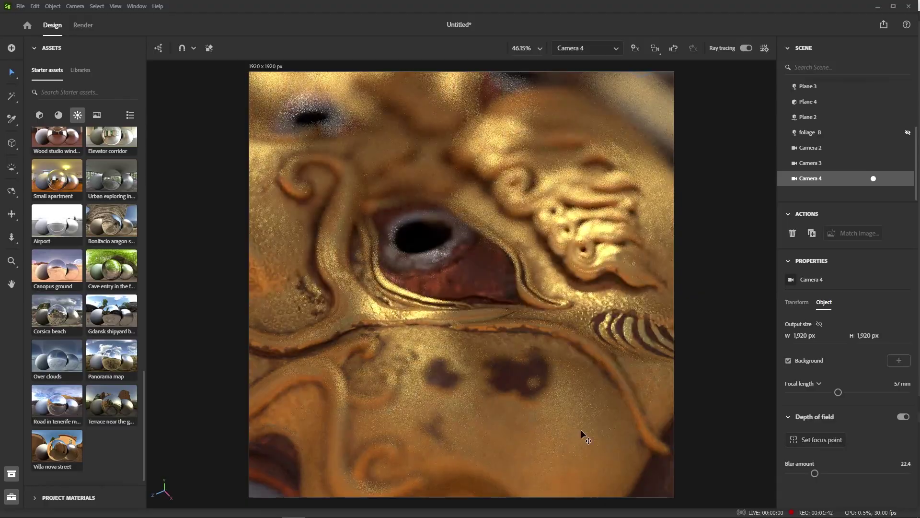
shift+right_drag(606, 444, 597, 444)
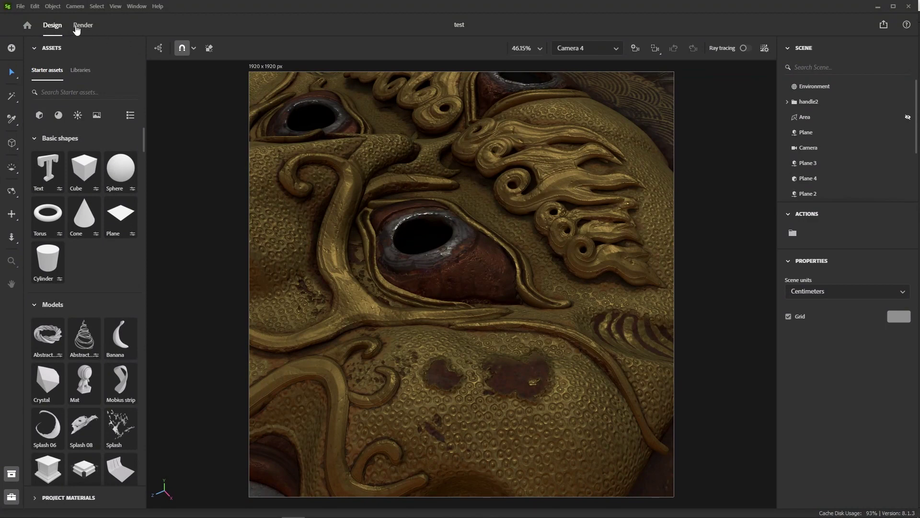
Step: Switch to the render settings, keeping GPU rendering enabled, the Medium preset and Full resolution
click(76, 30)
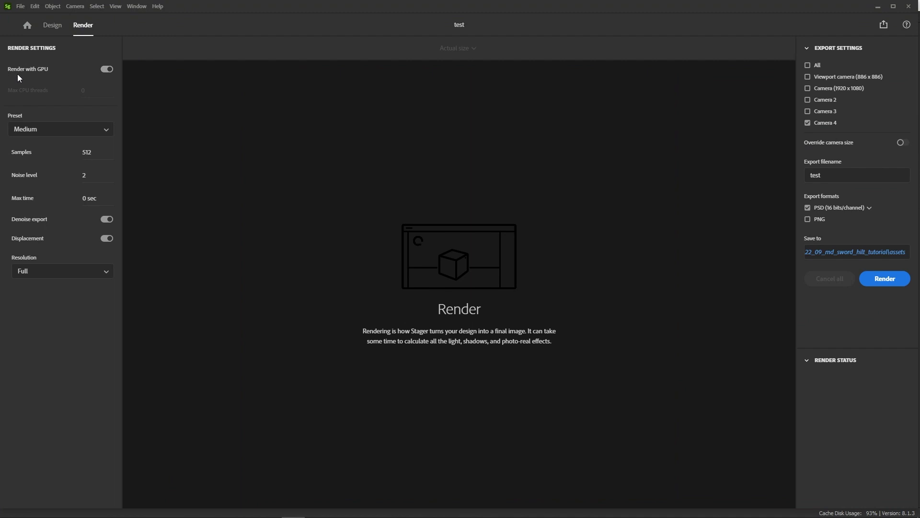
click(106, 70)
click(27, 137)
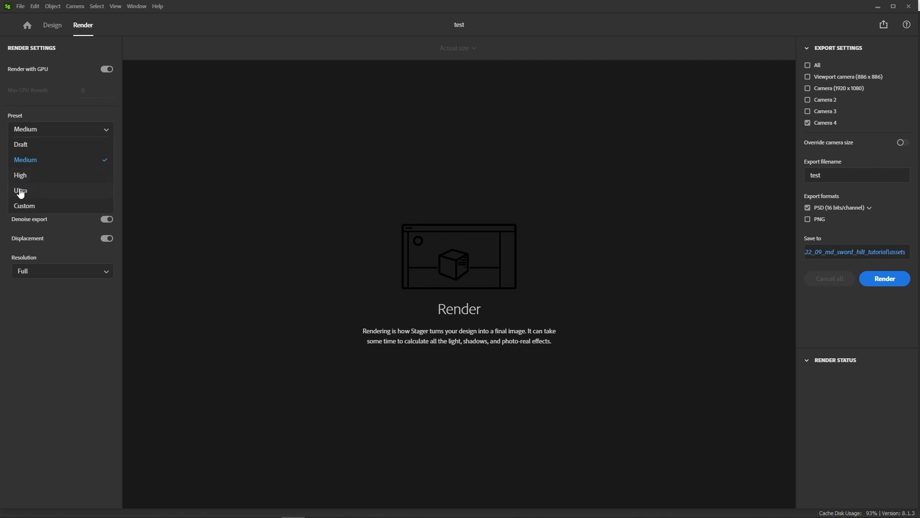
click(44, 160)
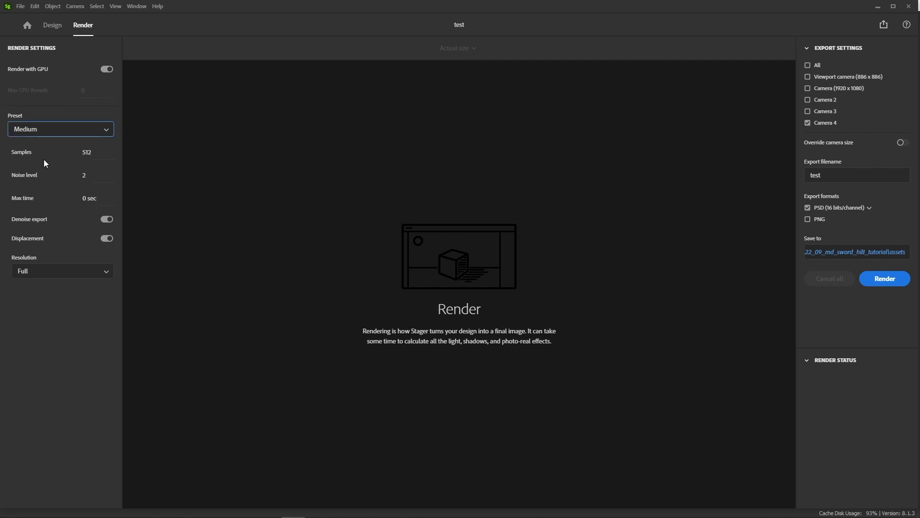
click(97, 272)
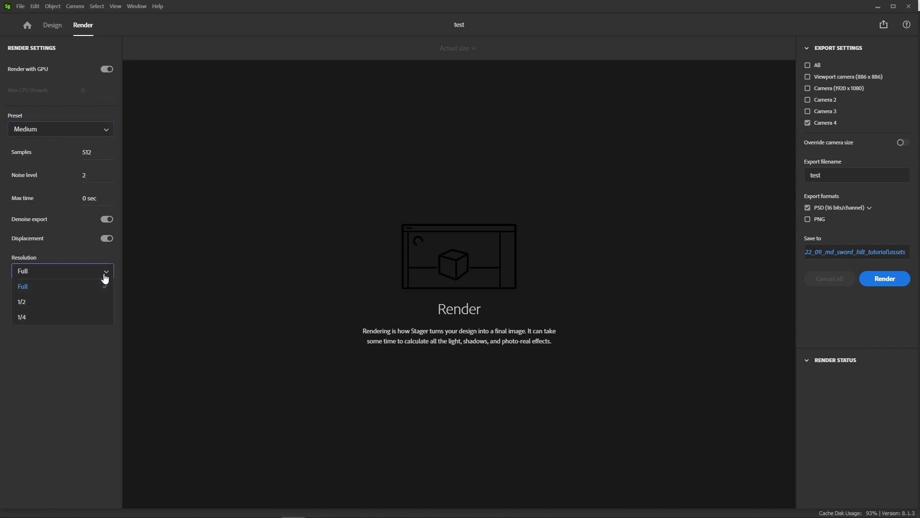
click(71, 351)
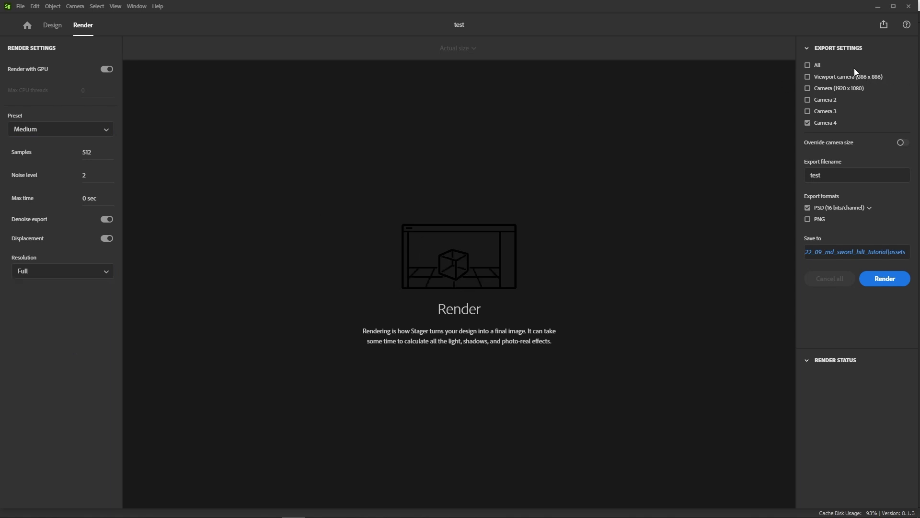
Step: Include Camera, Camera 2 and Camera 3 in the export alongside Camera 4, and try the camera size override before leaving it off
click(807, 110)
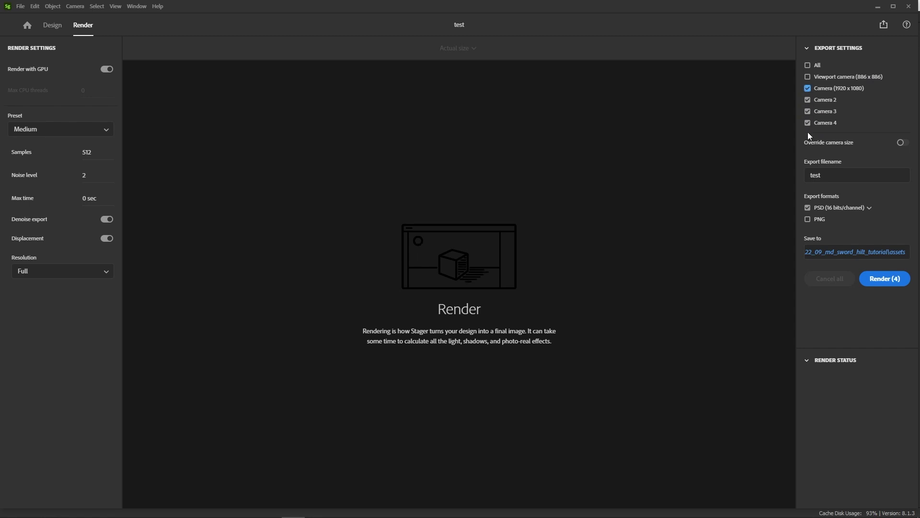
click(903, 143)
click(904, 143)
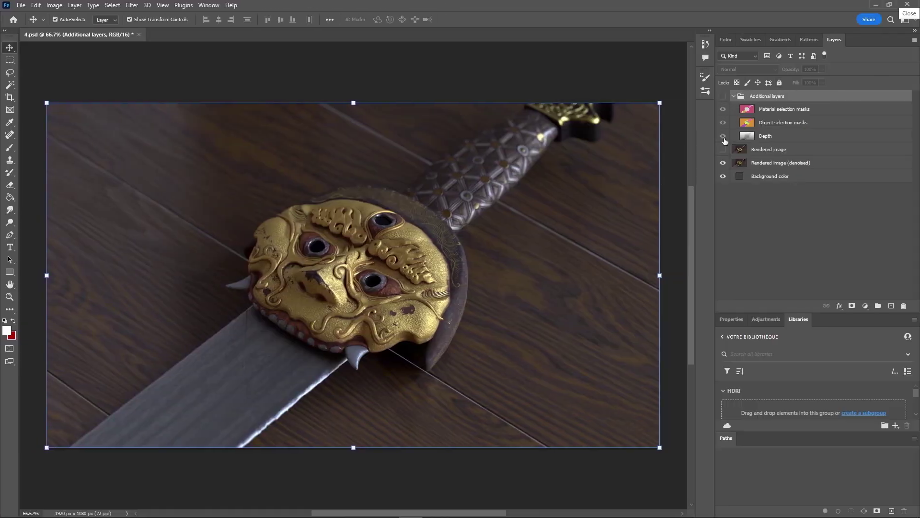
Step: In Photoshop, show the Additional layers group of 4.psd and hide the material and object selection masks to inspect the depth pass
click(723, 96)
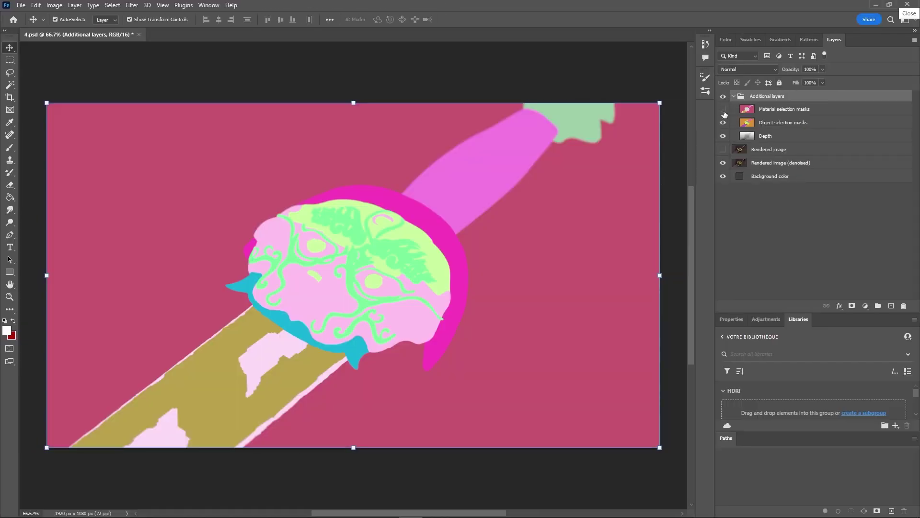
click(724, 110)
click(723, 123)
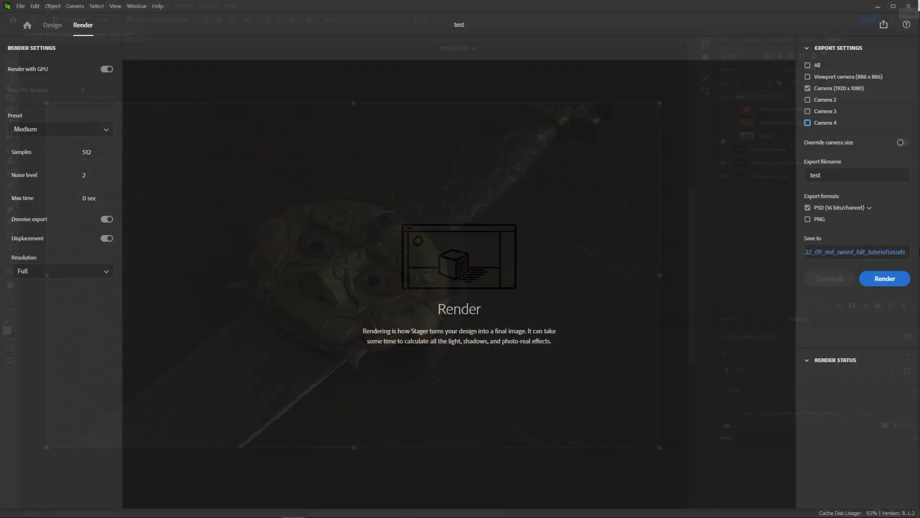
Step: Return to Substance 3D Stager and render only Camera (1920 x 1080) as a 16-bit PSD
click(895, 282)
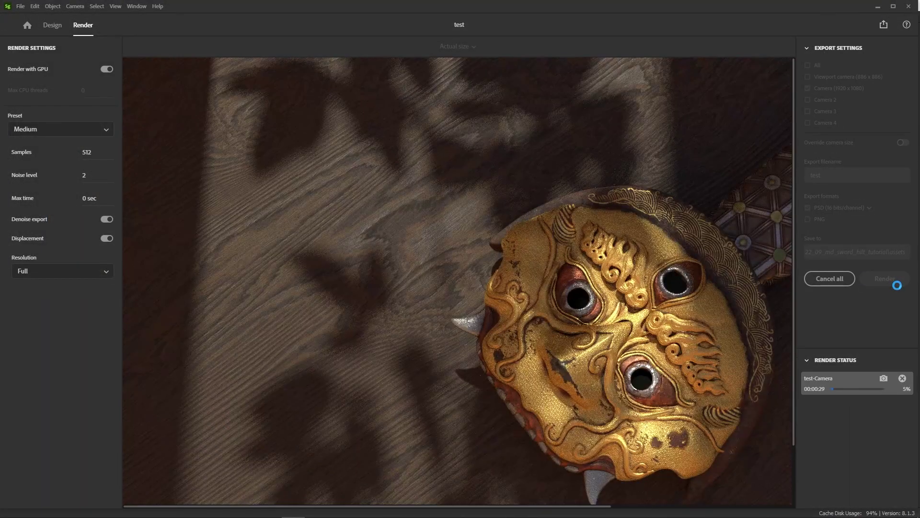